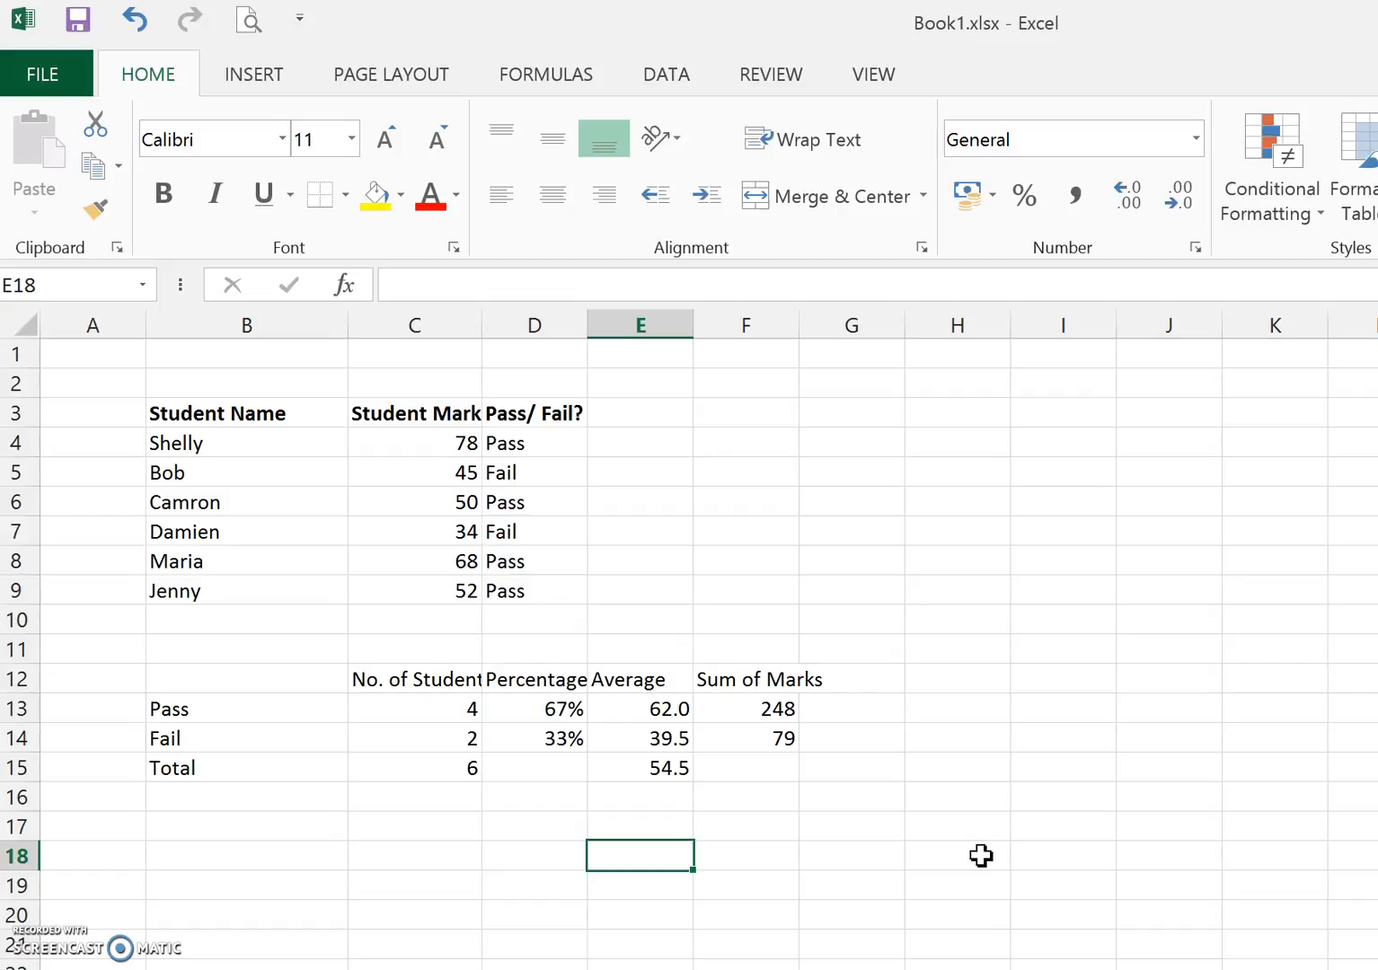
- Add a "Pass Mark" label in B18 and enter the value 50 beneath it in B19
left_click(522, 444)
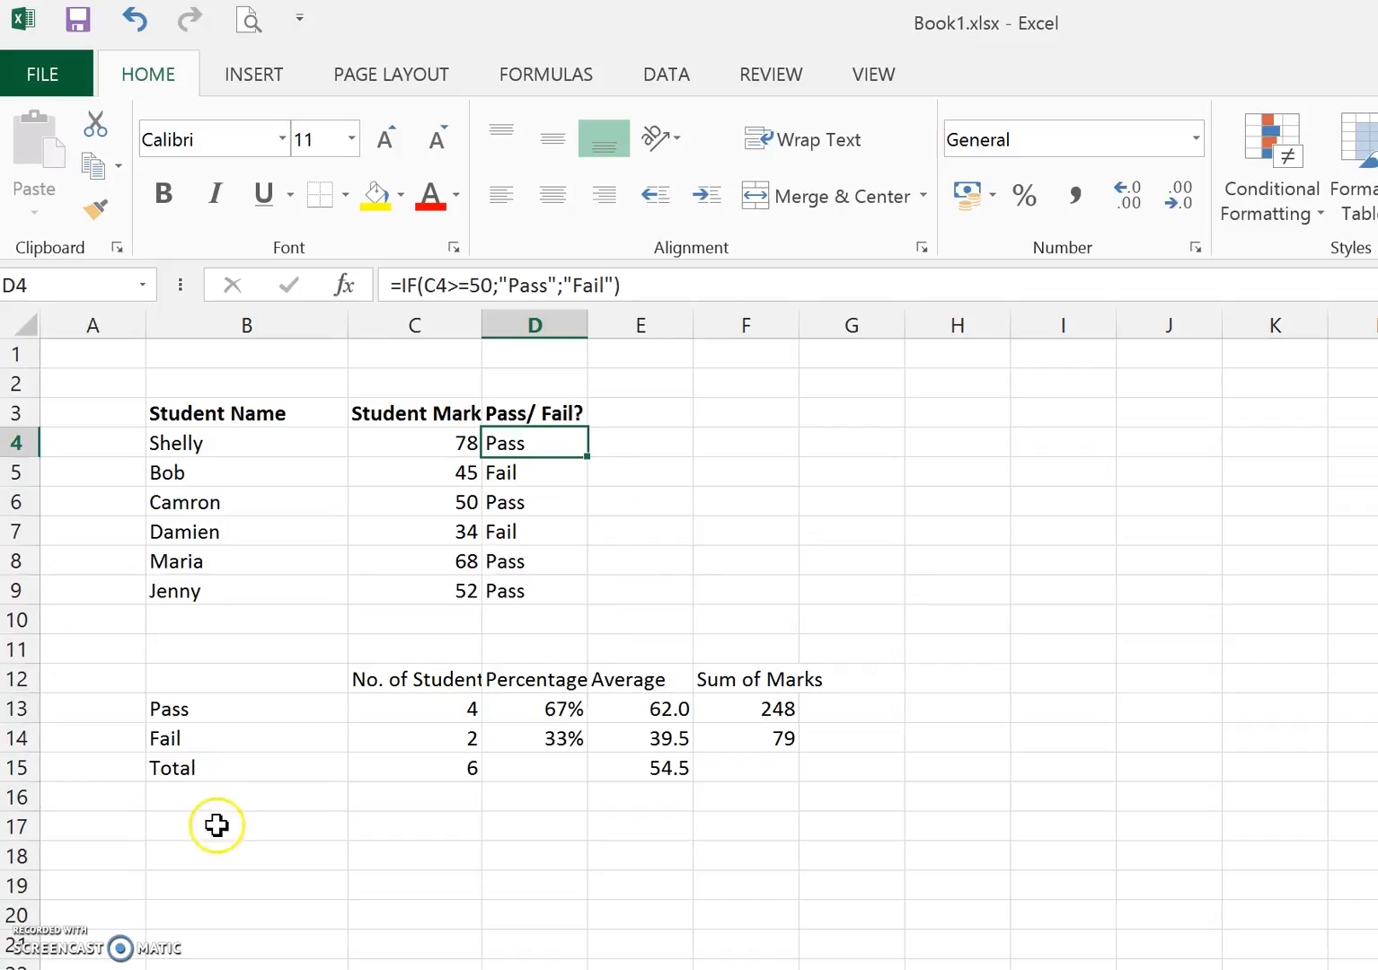
left_click(214, 854)
type("P")
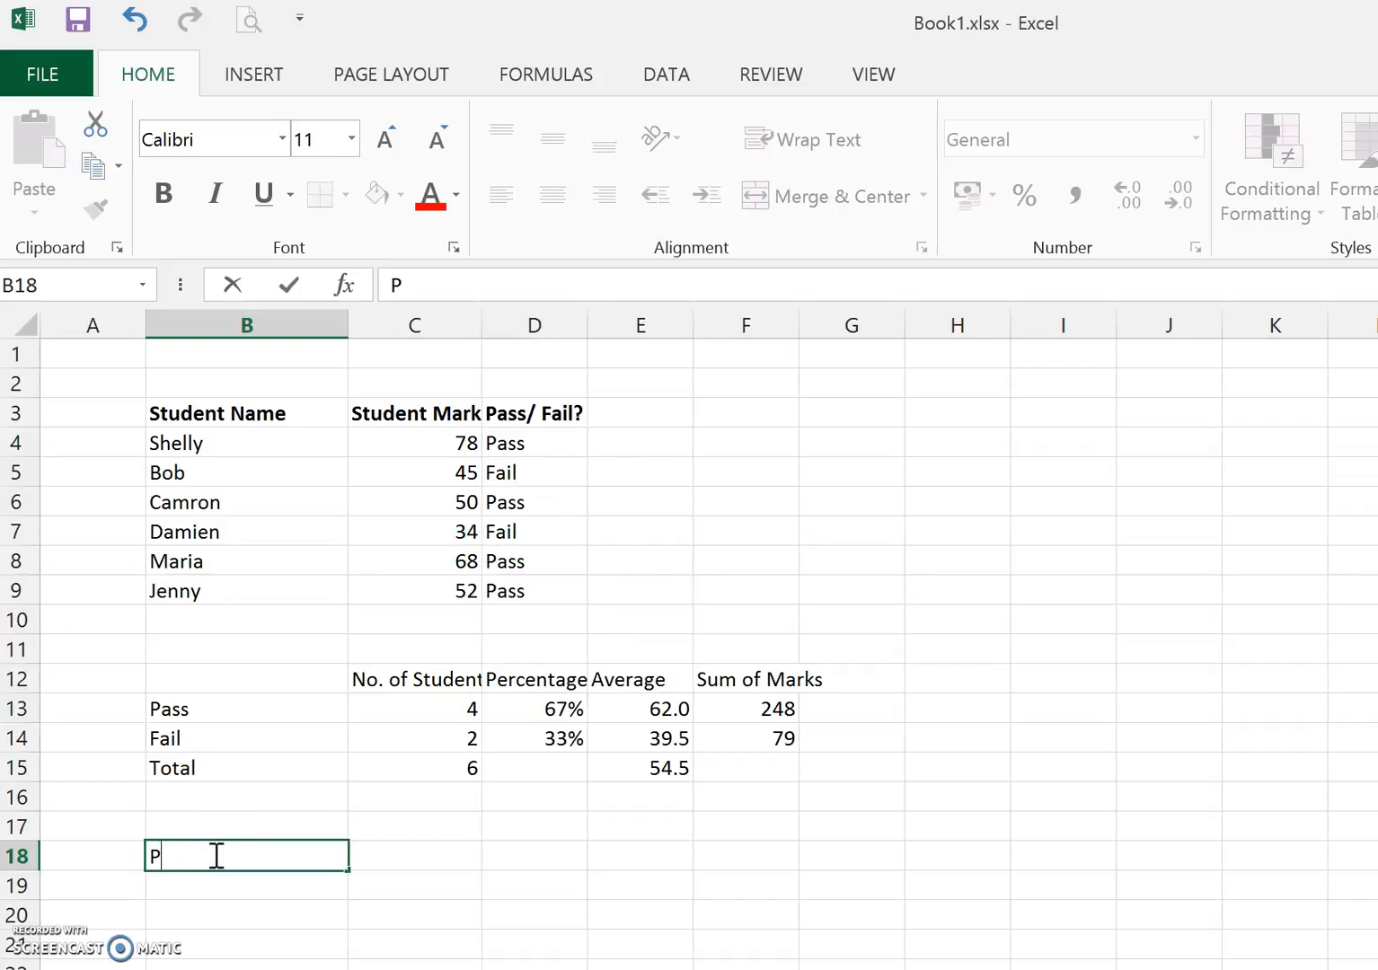
type("ass Mark")
key("Return")
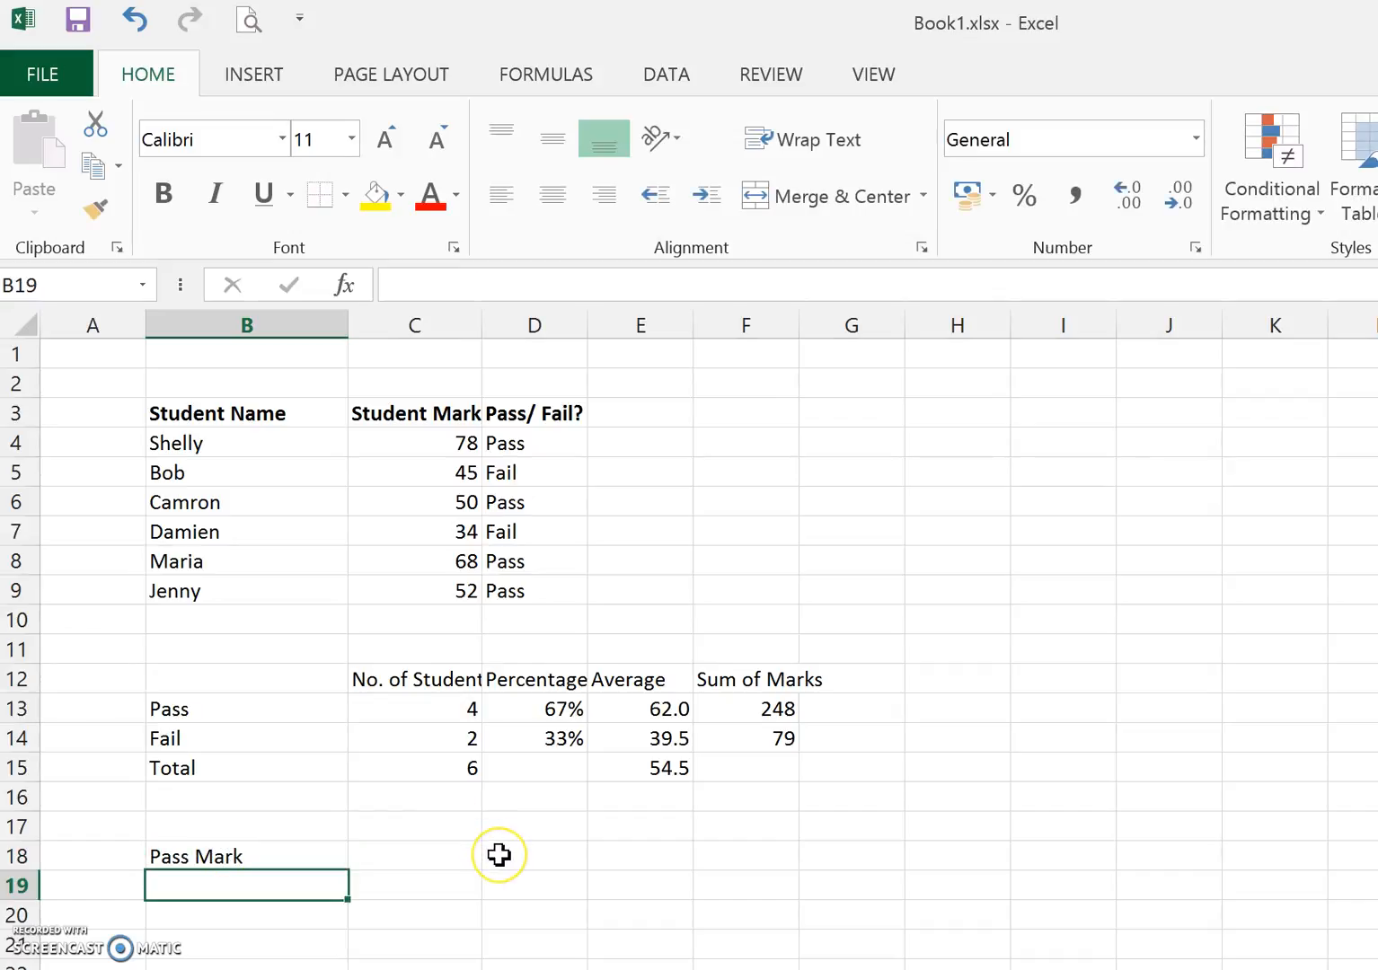
type("50")
key("Return")
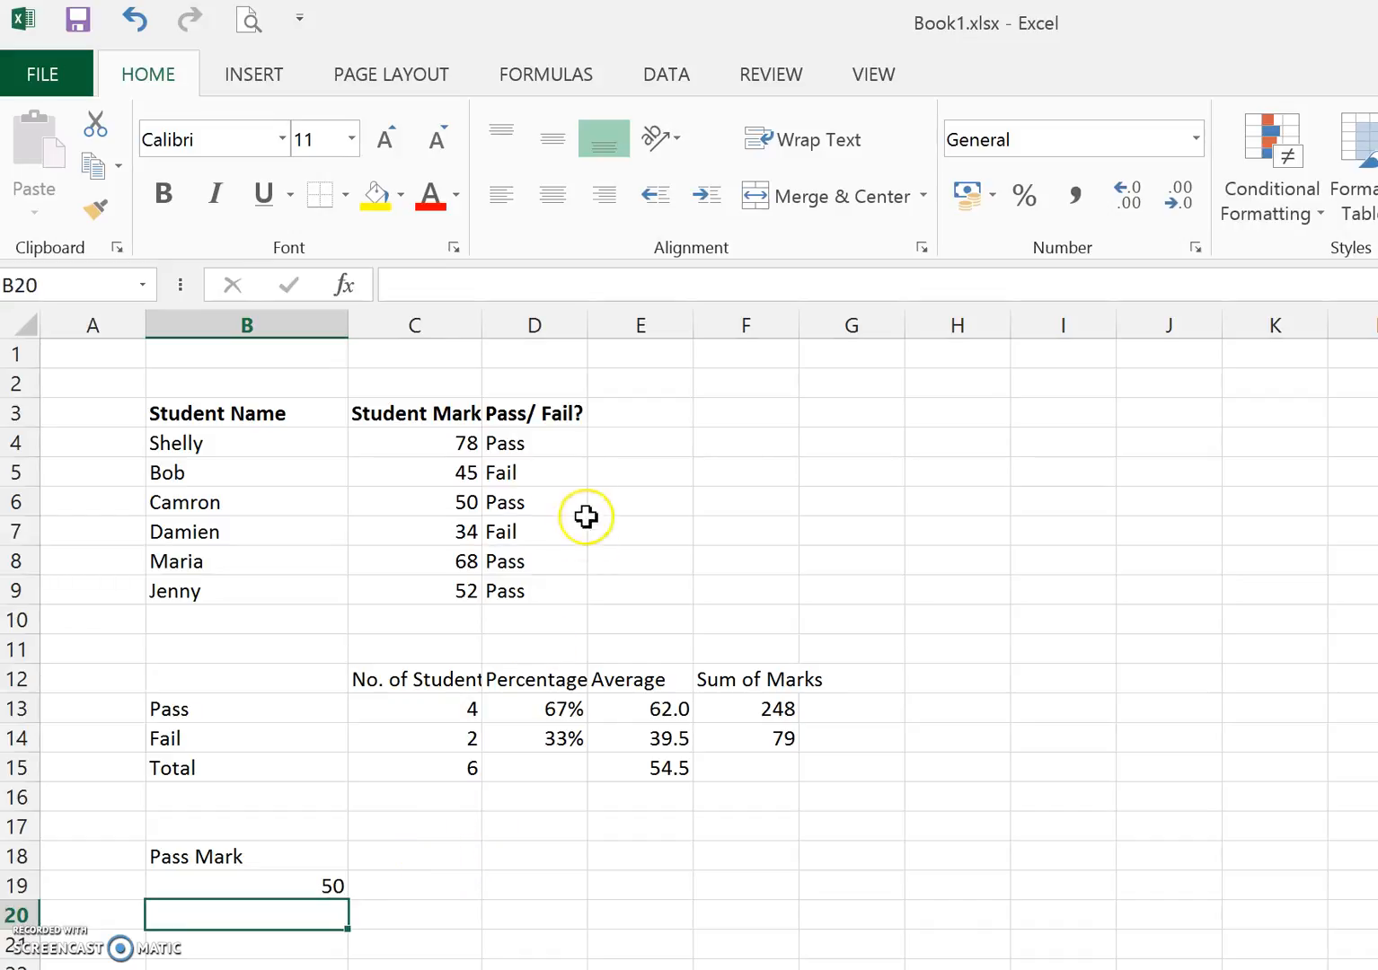
- Replace the fixed 50 in D4's IF formula with a reference to the pass mark cell B19
left_click(546, 447)
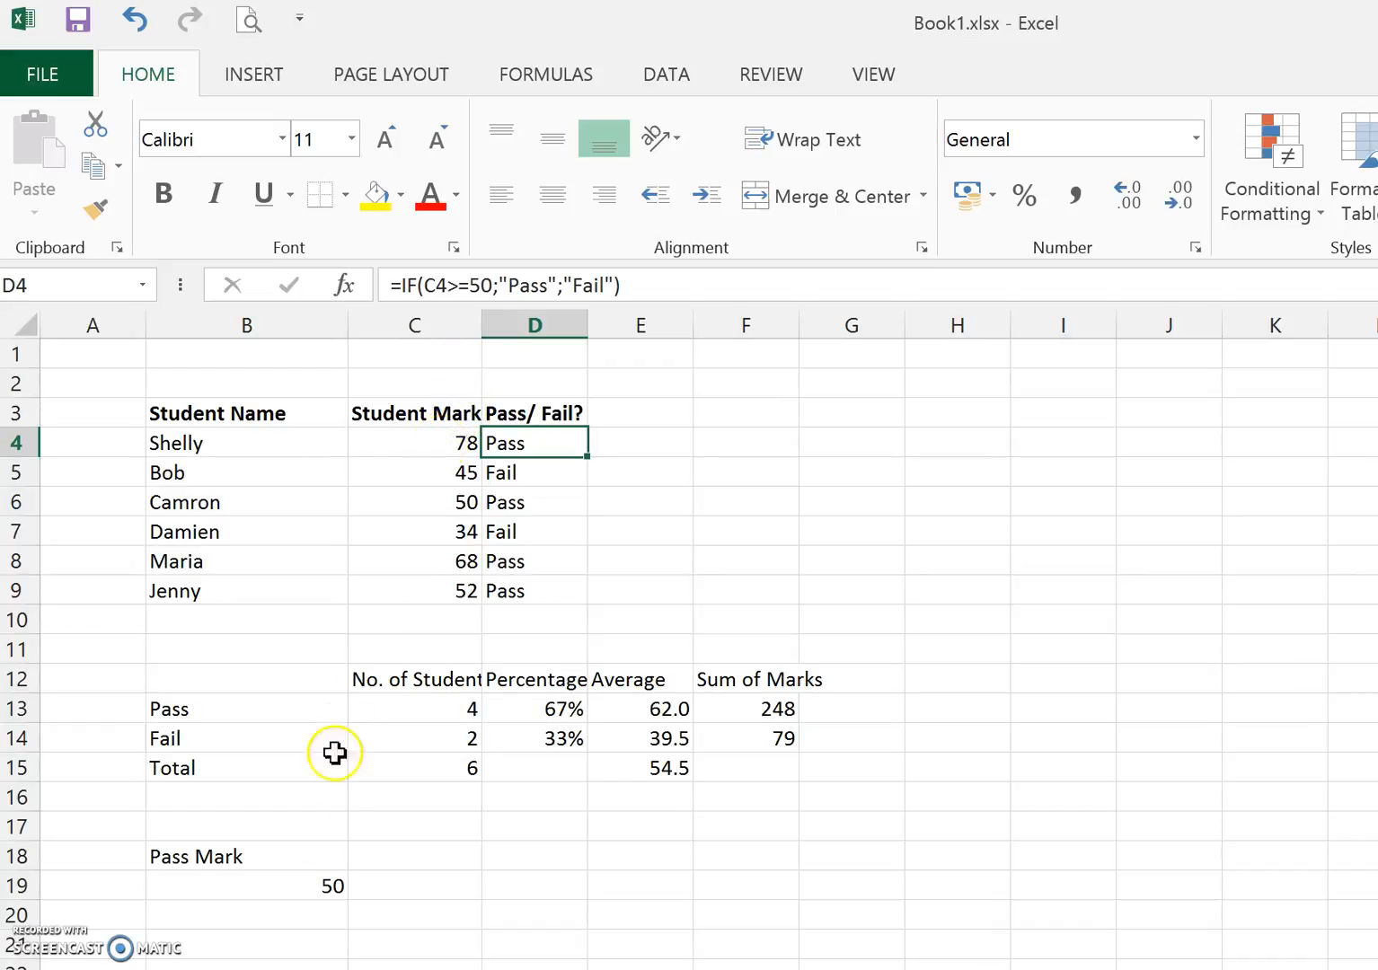
left_click(264, 889)
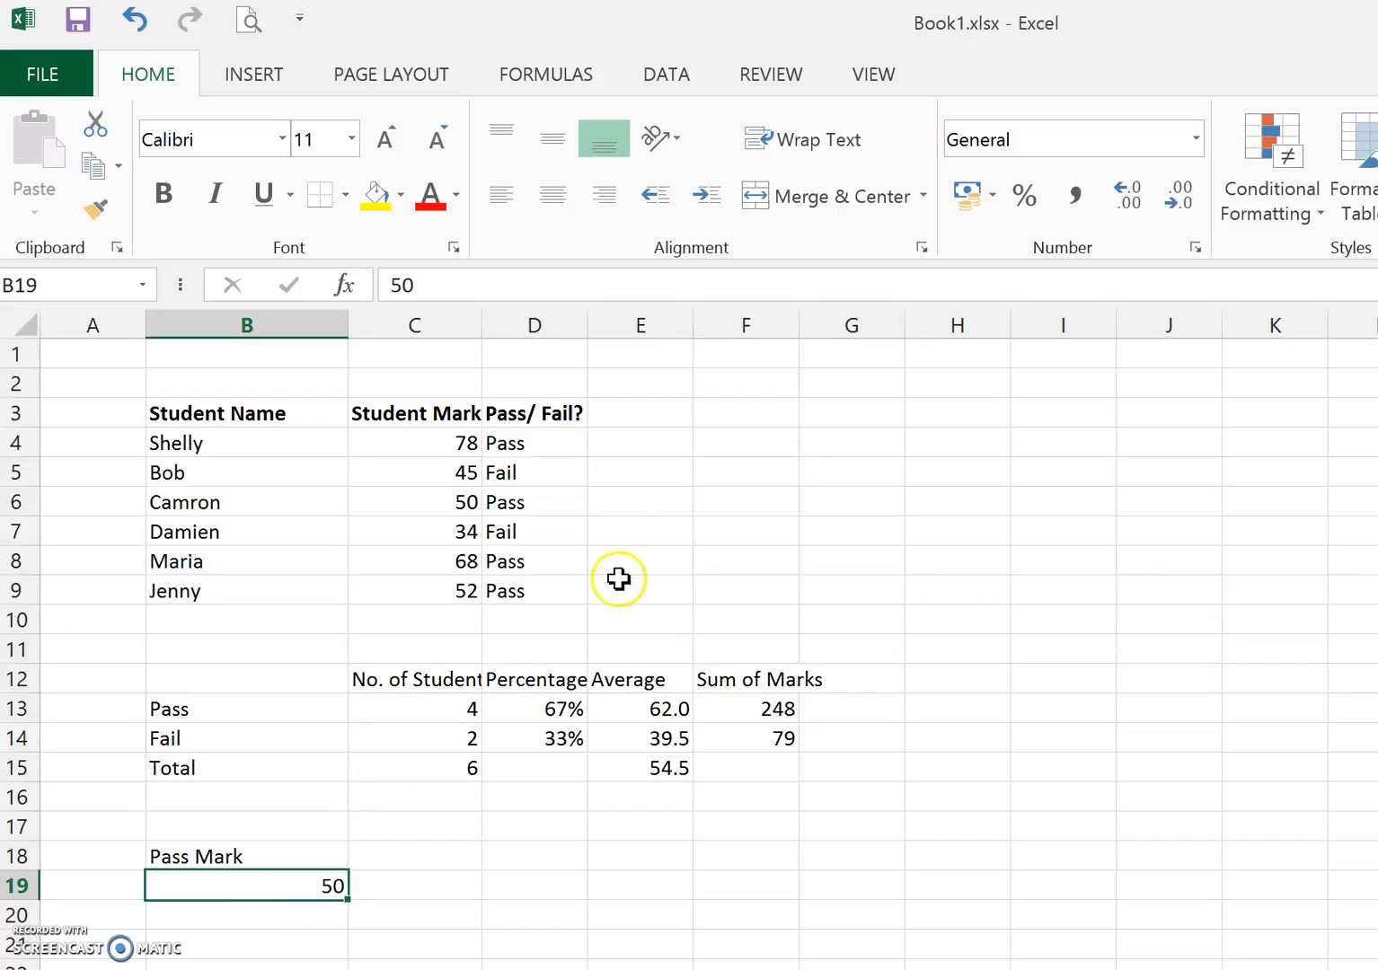
left_click(529, 442)
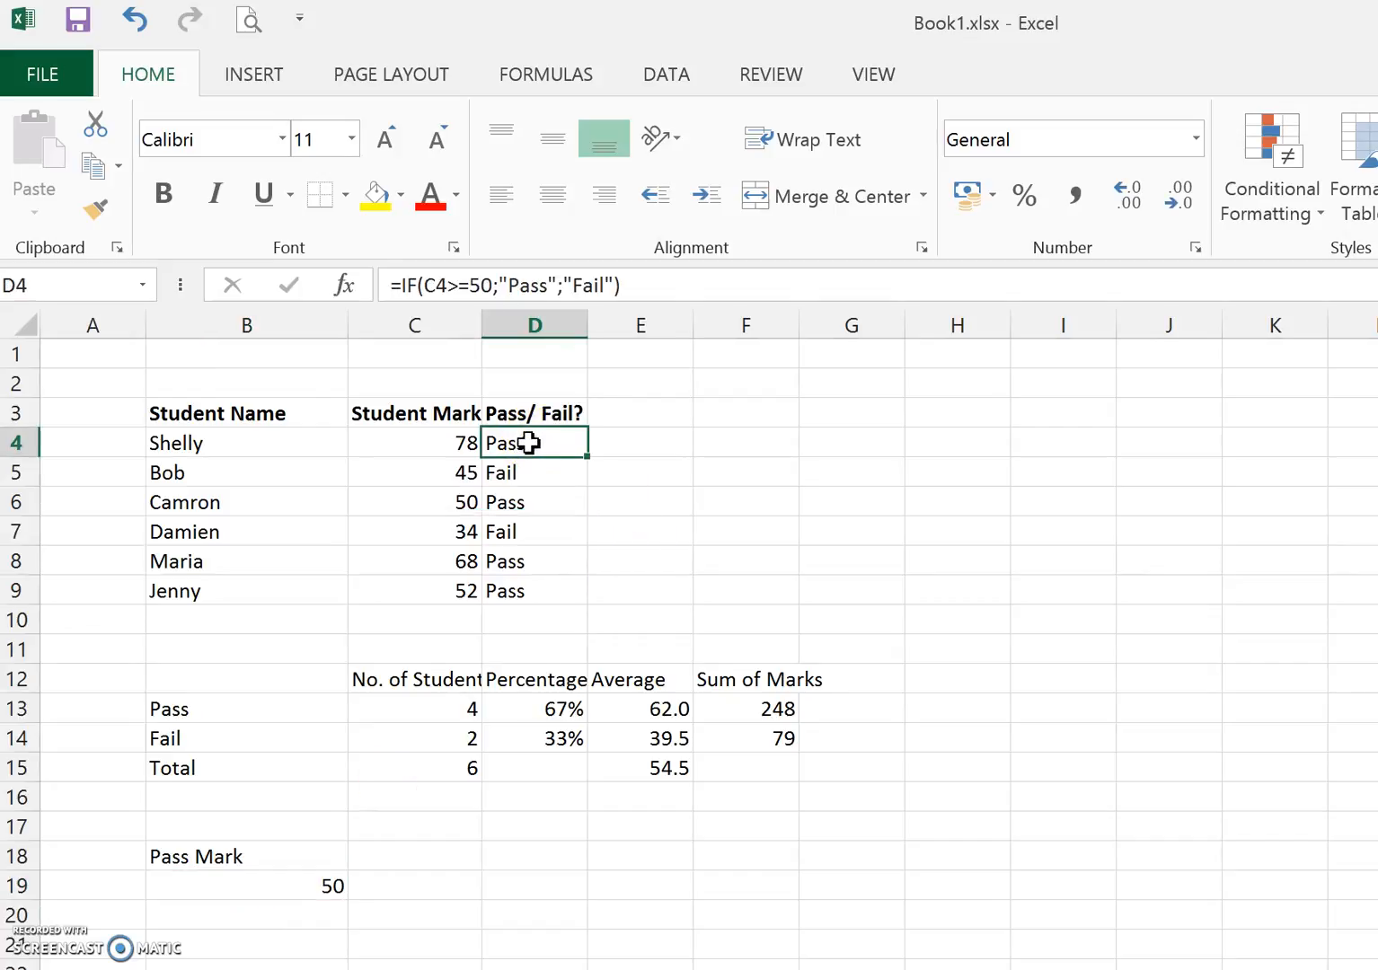
left_click(489, 286)
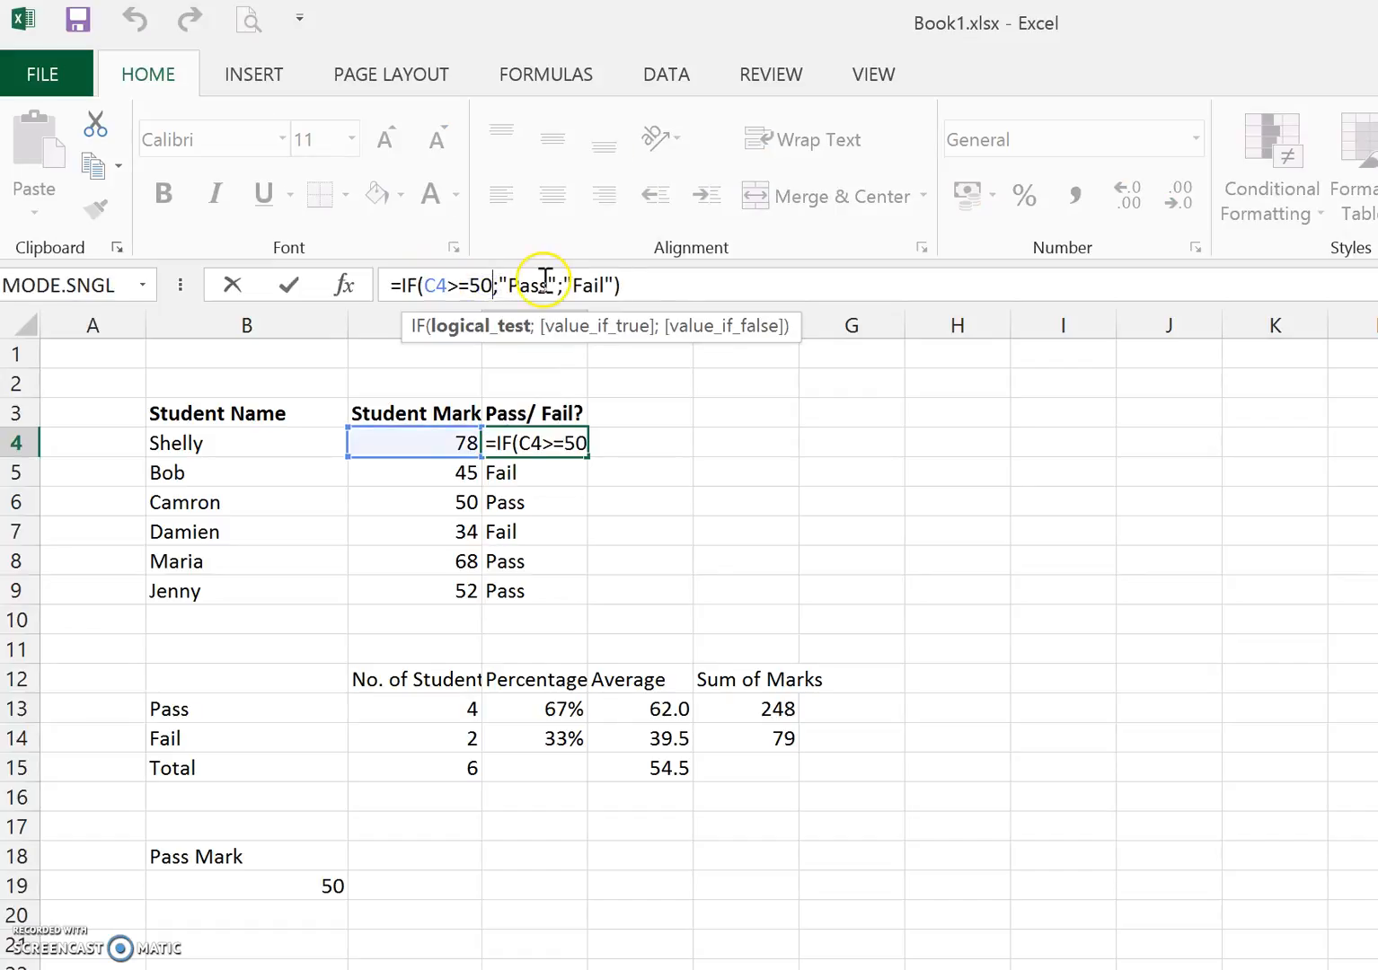
key("BackSpace")
key("BackSpace")
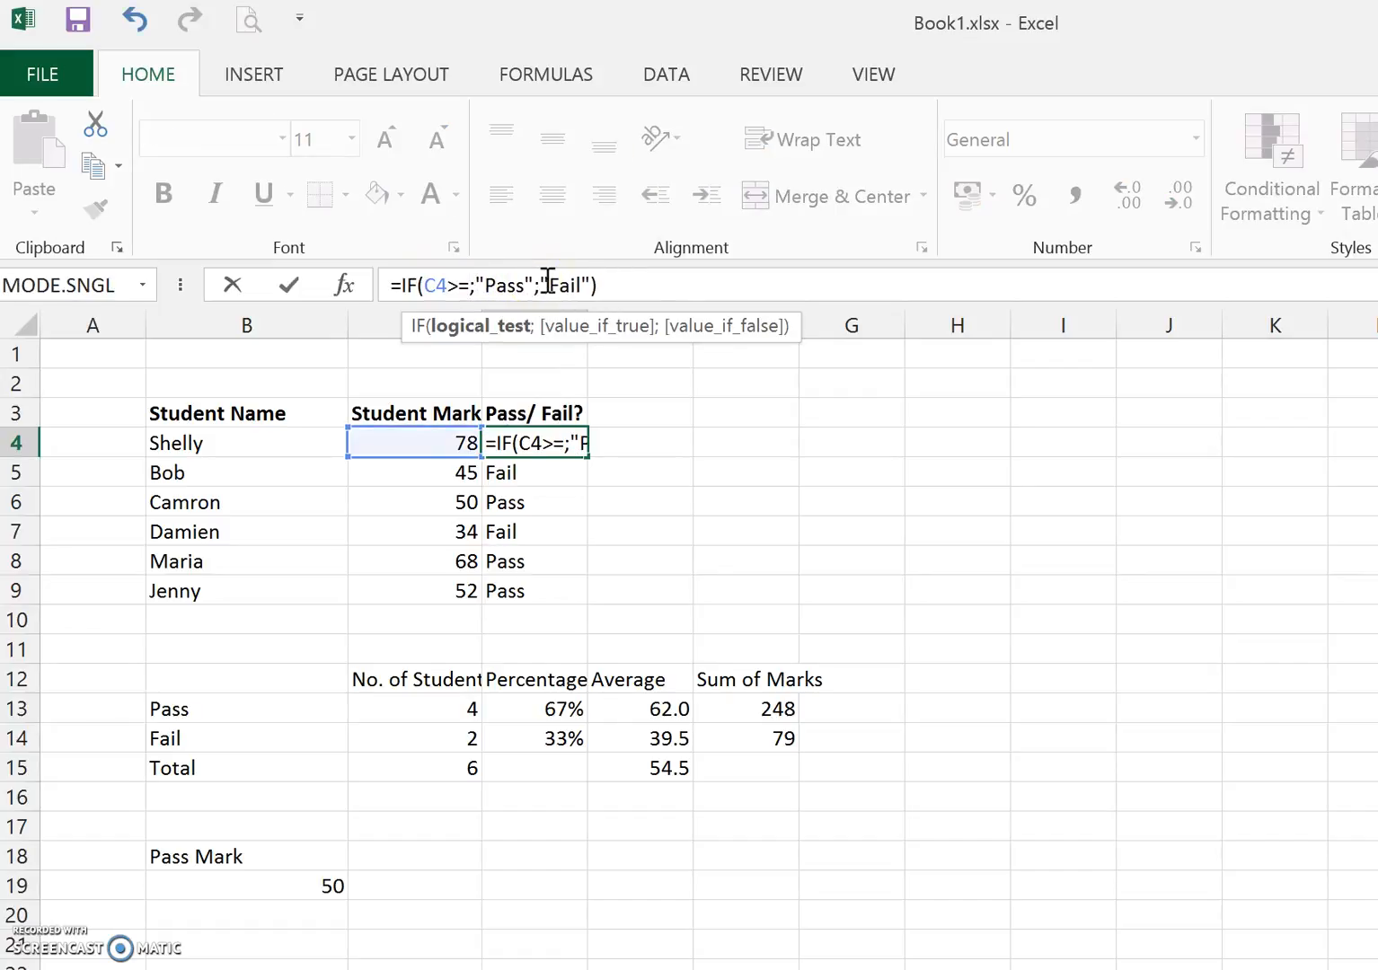
type("B19")
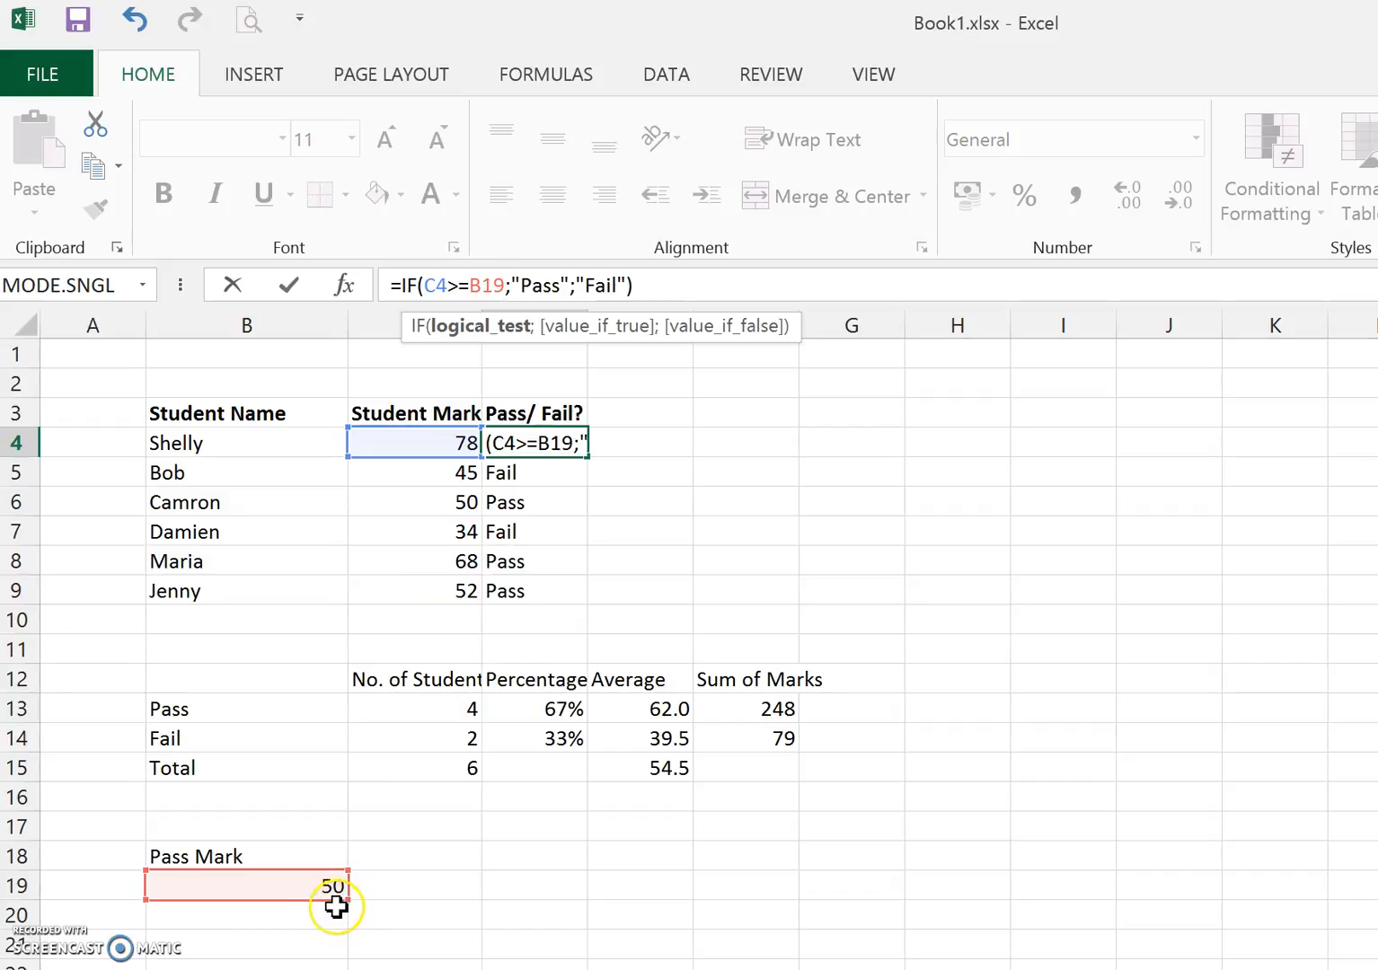
key("BackSpace")
type(";")
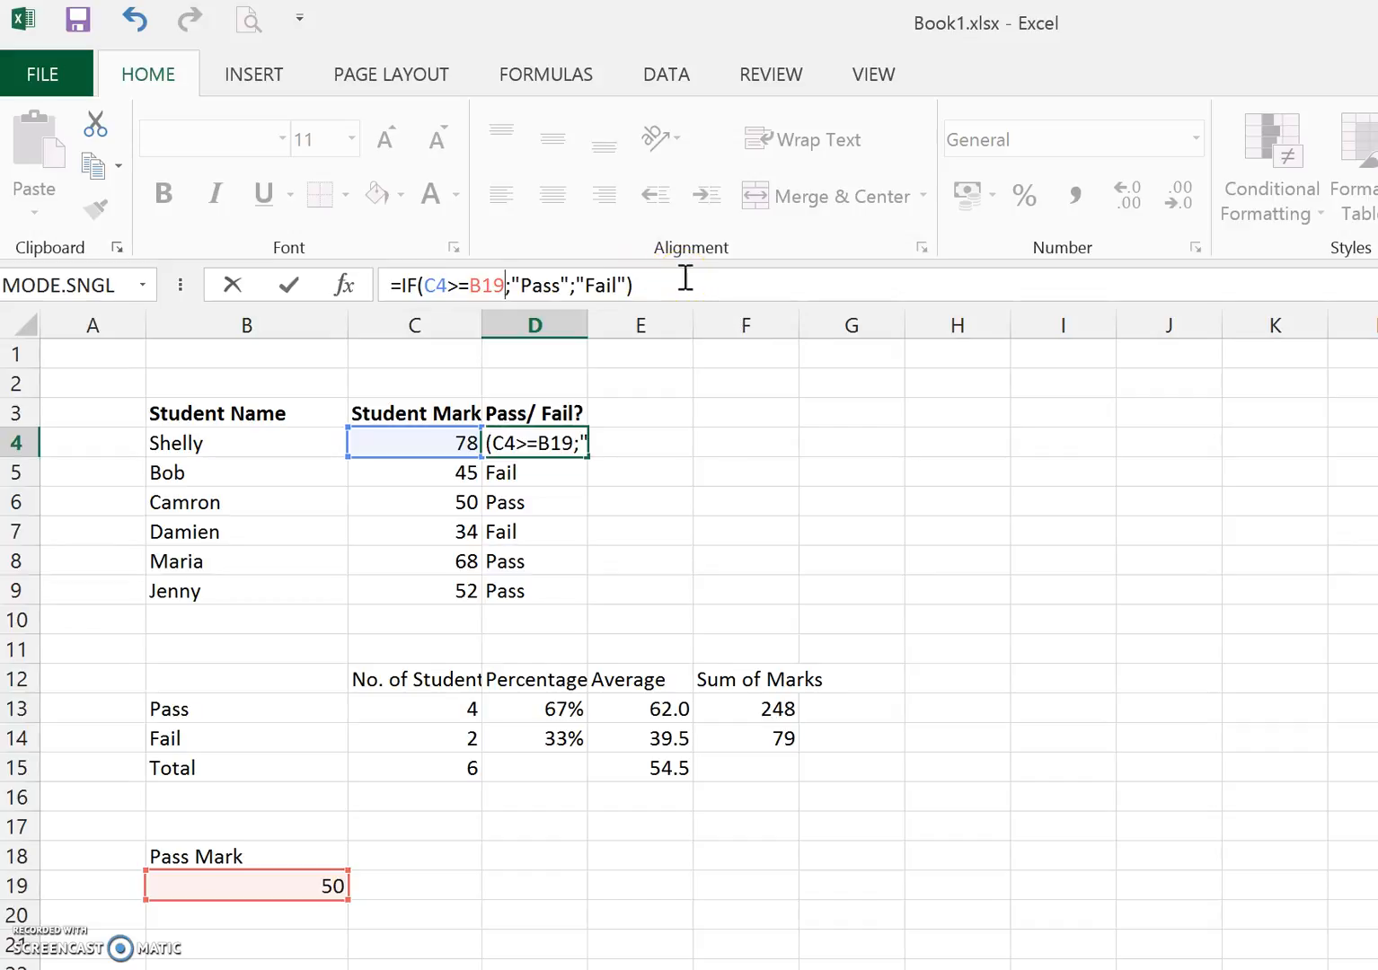
key("Return")
- Fill D4's formula down to D9 and check the cell references in the D5 copy
left_click(548, 446)
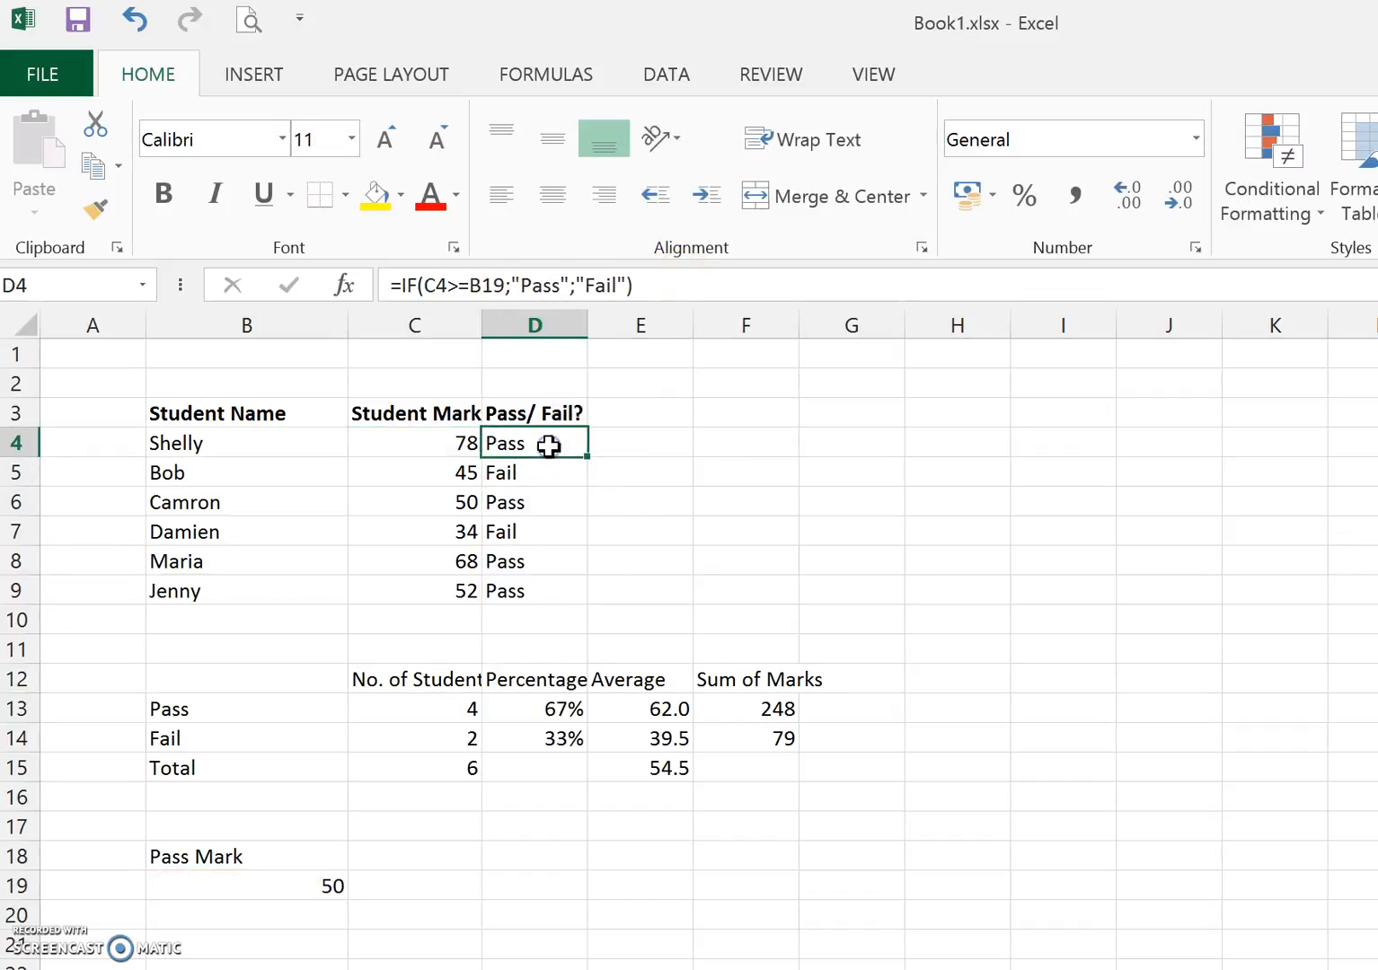
left_click_drag(589, 458, 569, 613)
left_click(729, 502)
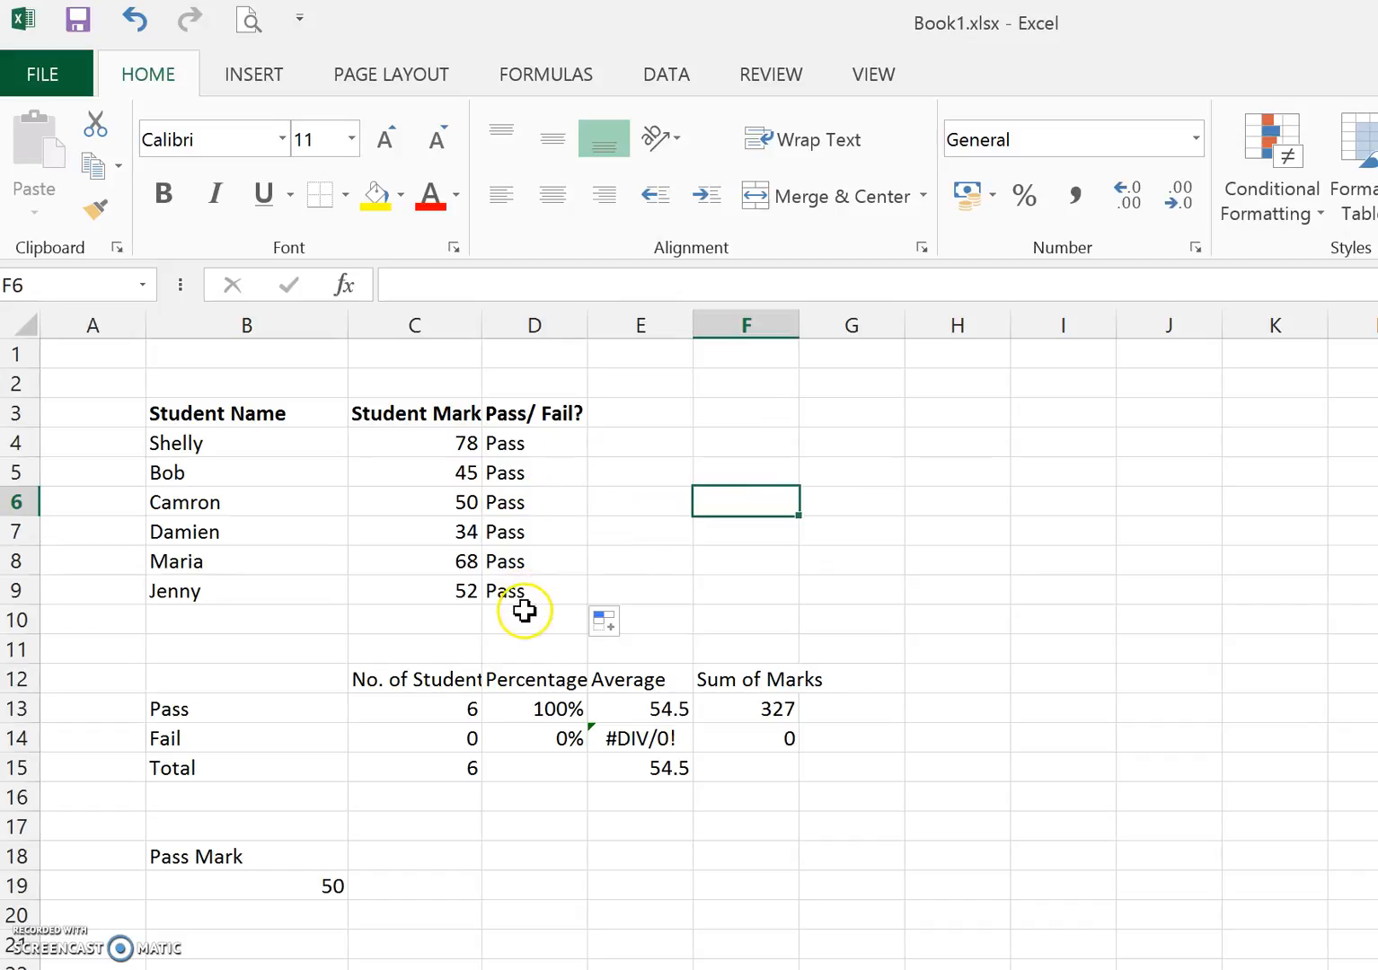
double_click(545, 473)
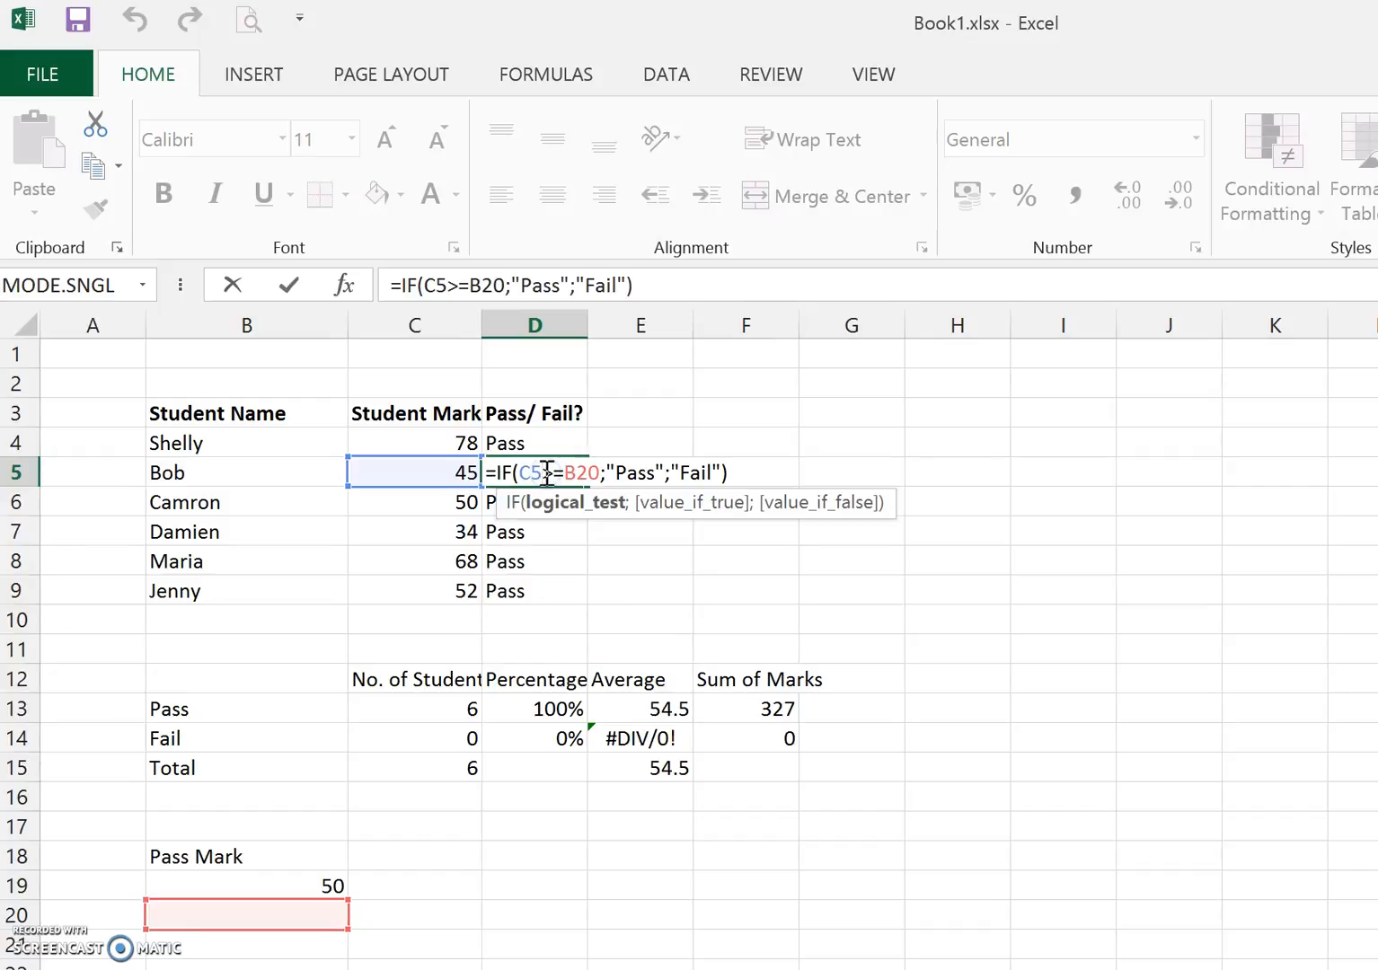
left_click(615, 456)
left_click(542, 462)
key("Return")
- Make the pass mark reference in D4's IF formula absolute as $B$19
left_click(523, 436)
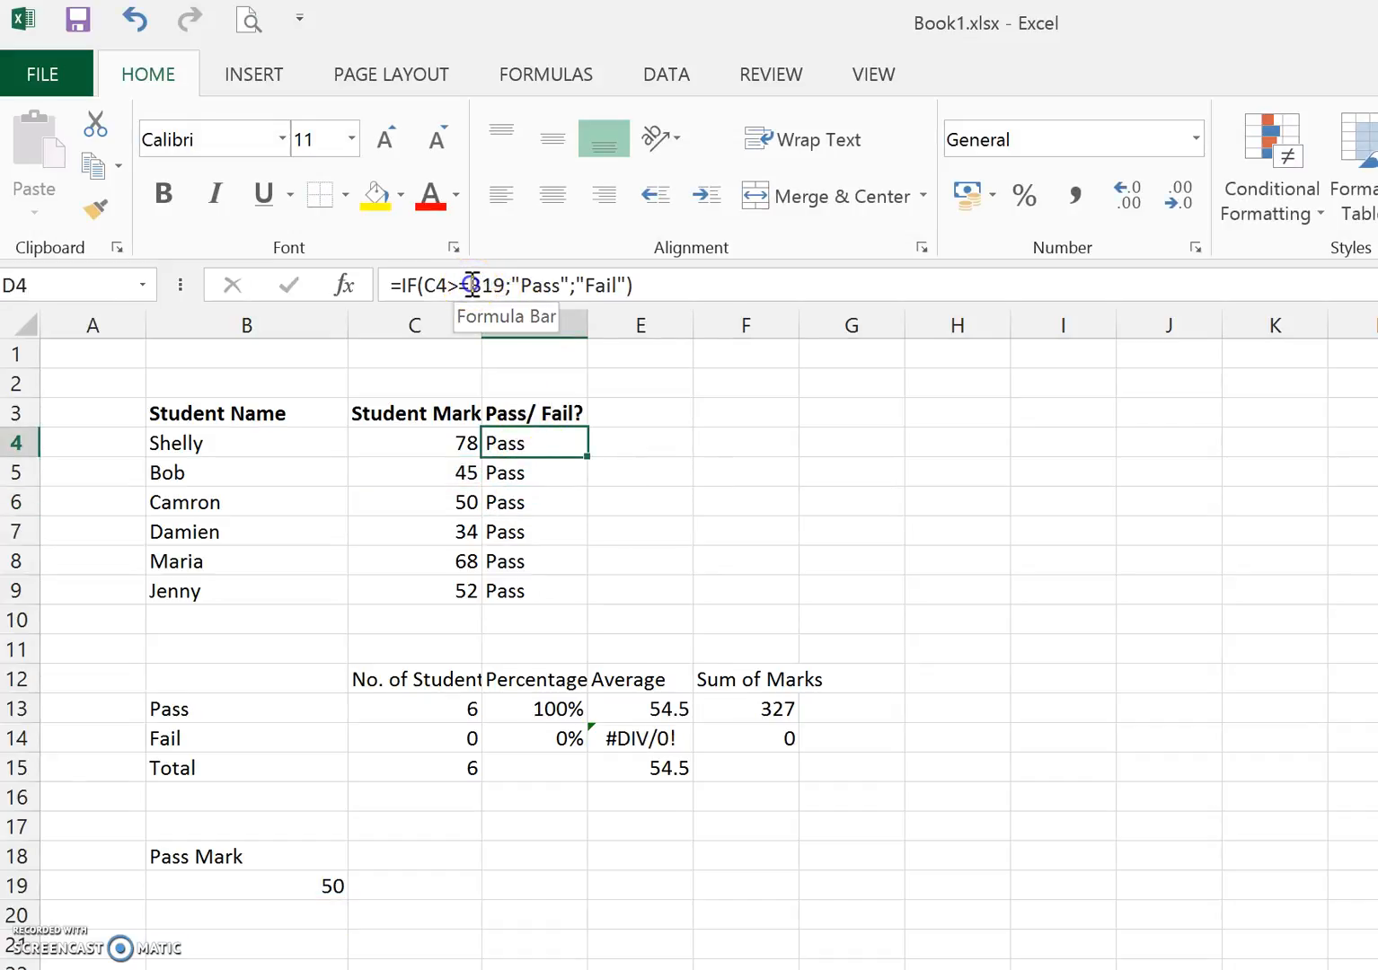
left_click(469, 285)
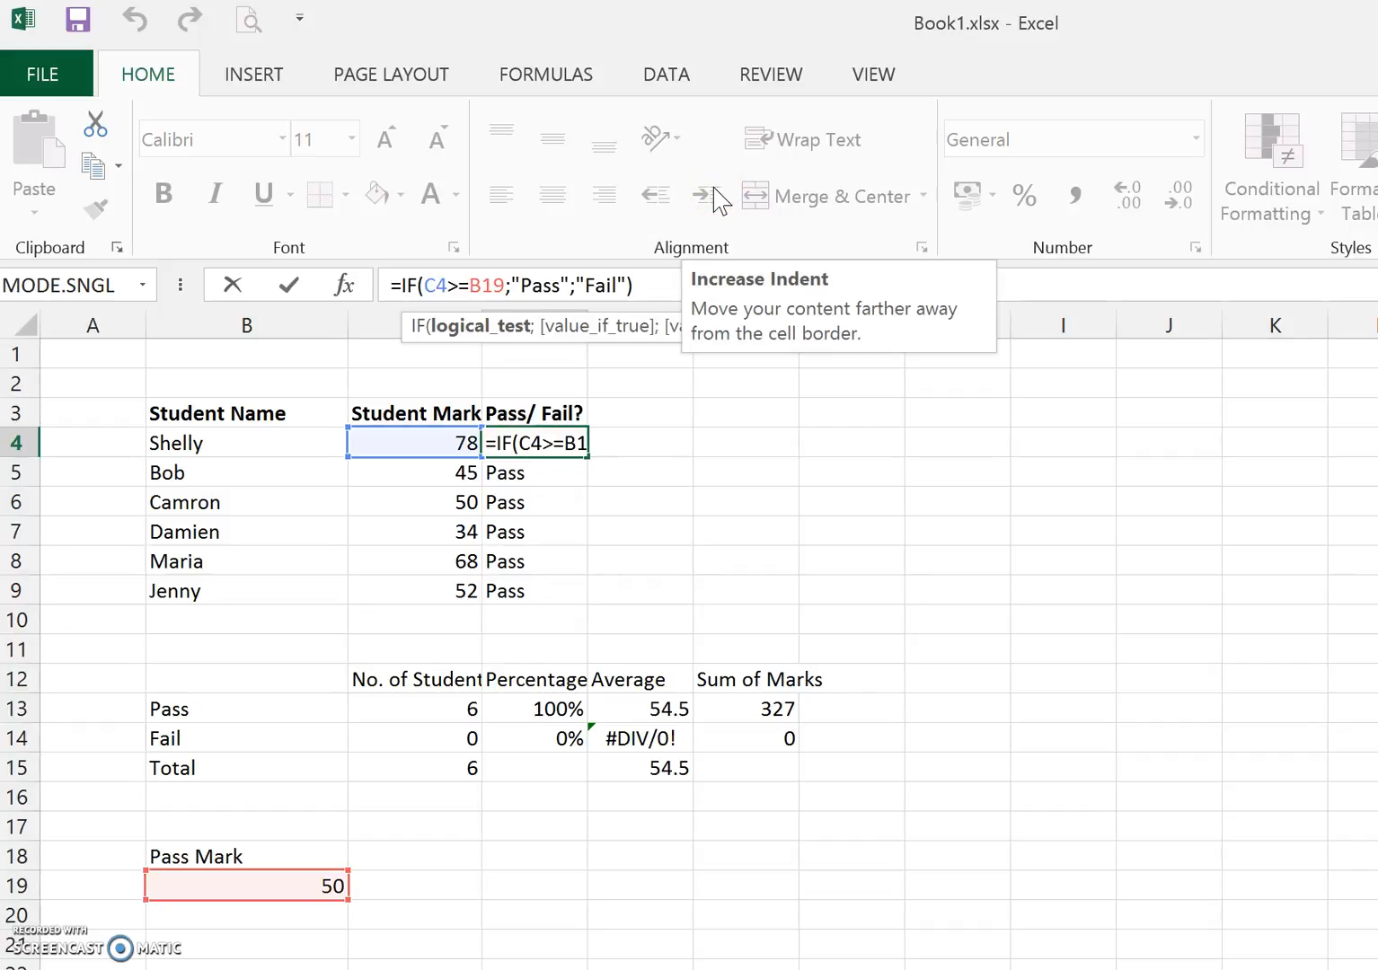
type("$")
key("Right")
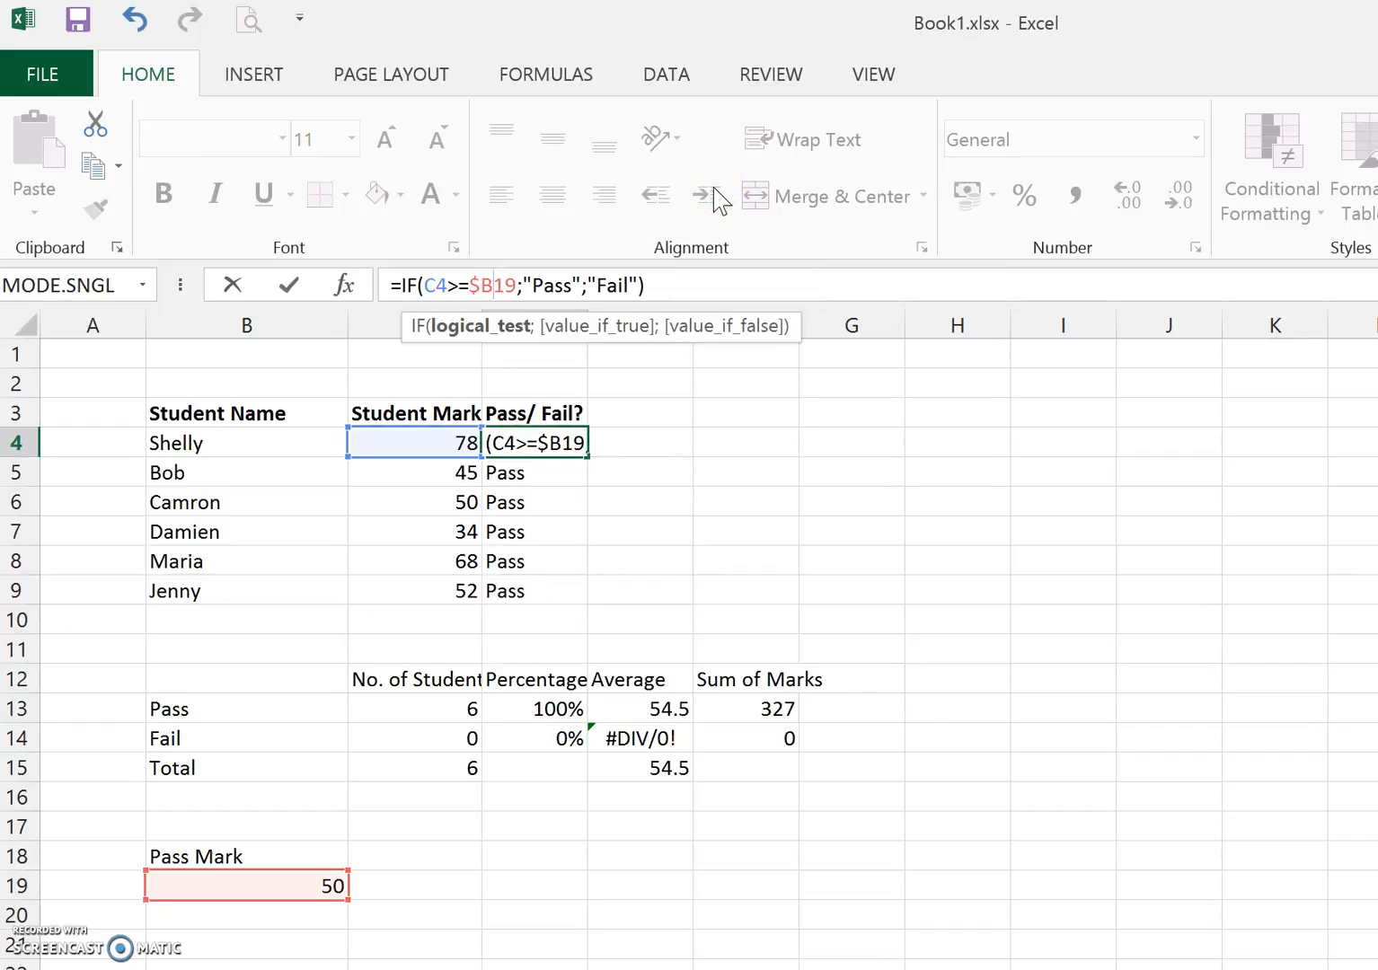
type("$")
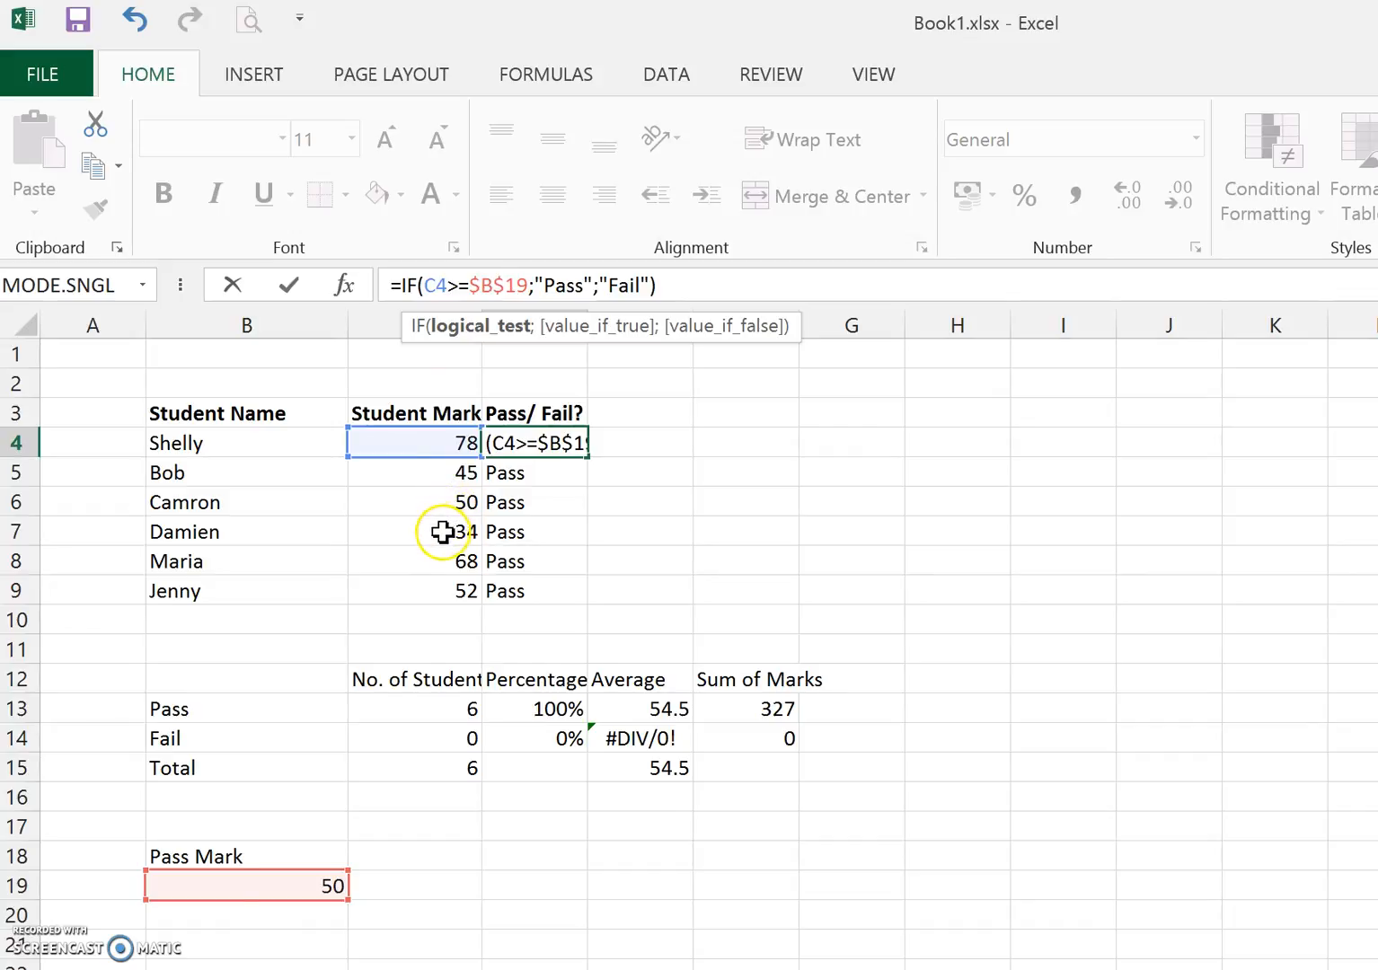
left_click(704, 284)
key("Return")
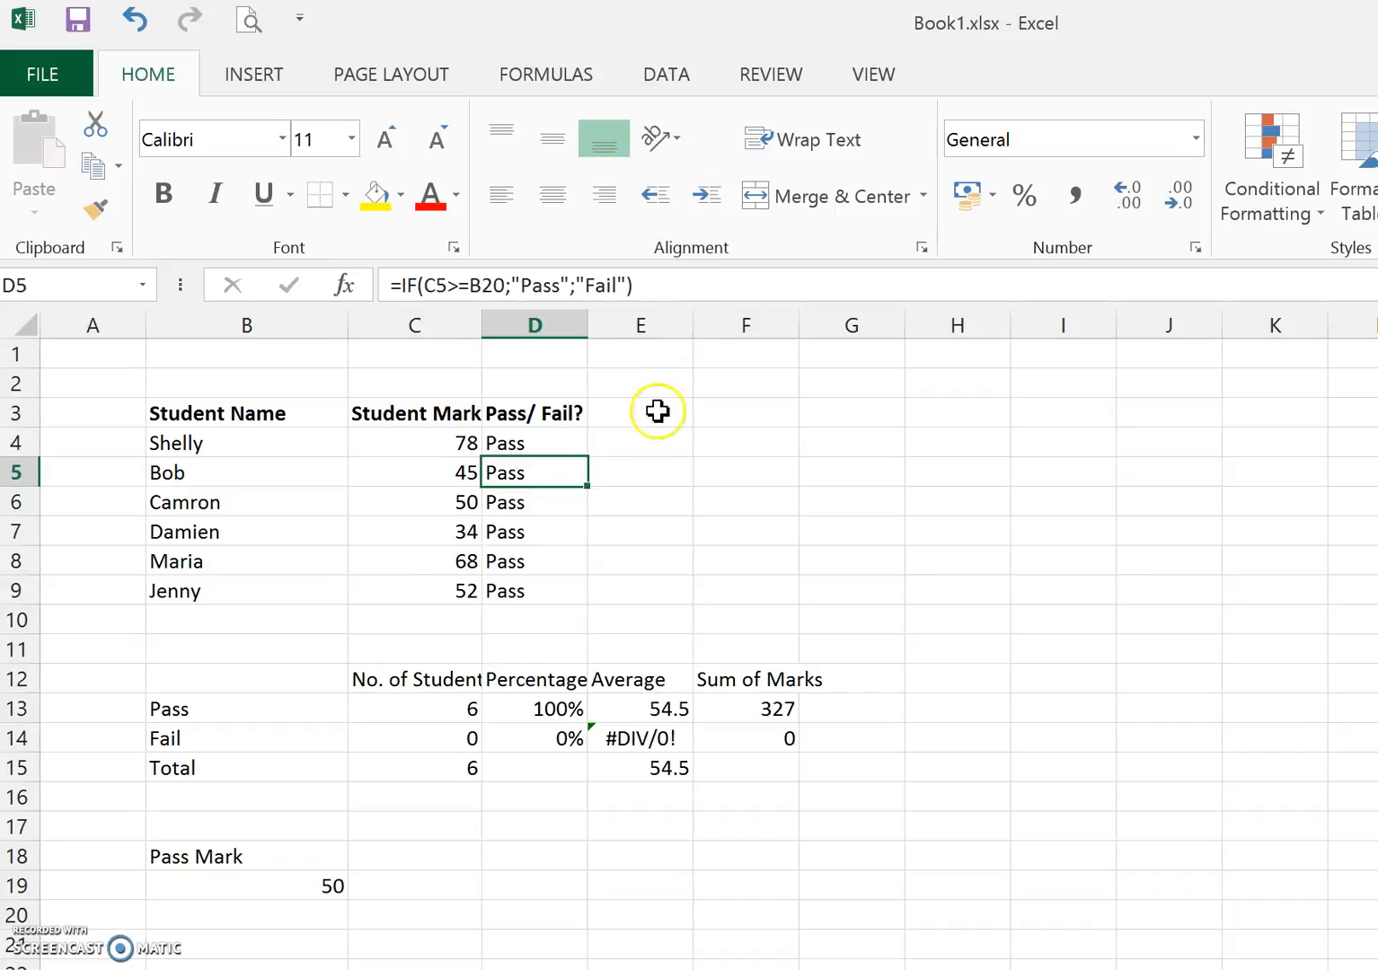
- Copy D4's formula with the absolute reference down the Pass/ Fail? column to D9
left_click(560, 443)
left_click_drag(585, 456, 563, 606)
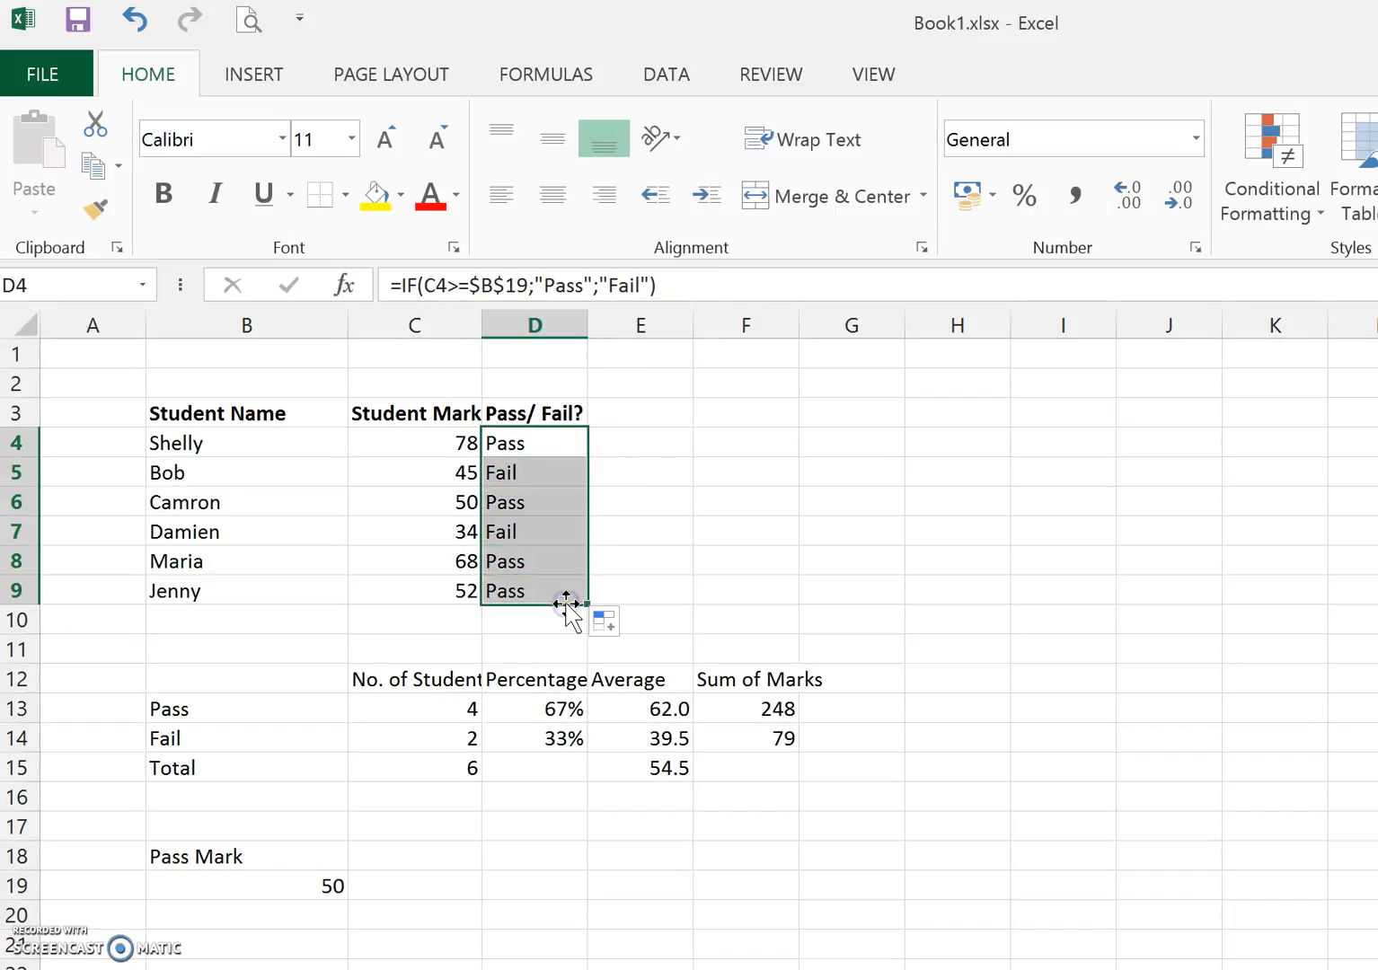
left_click(726, 529)
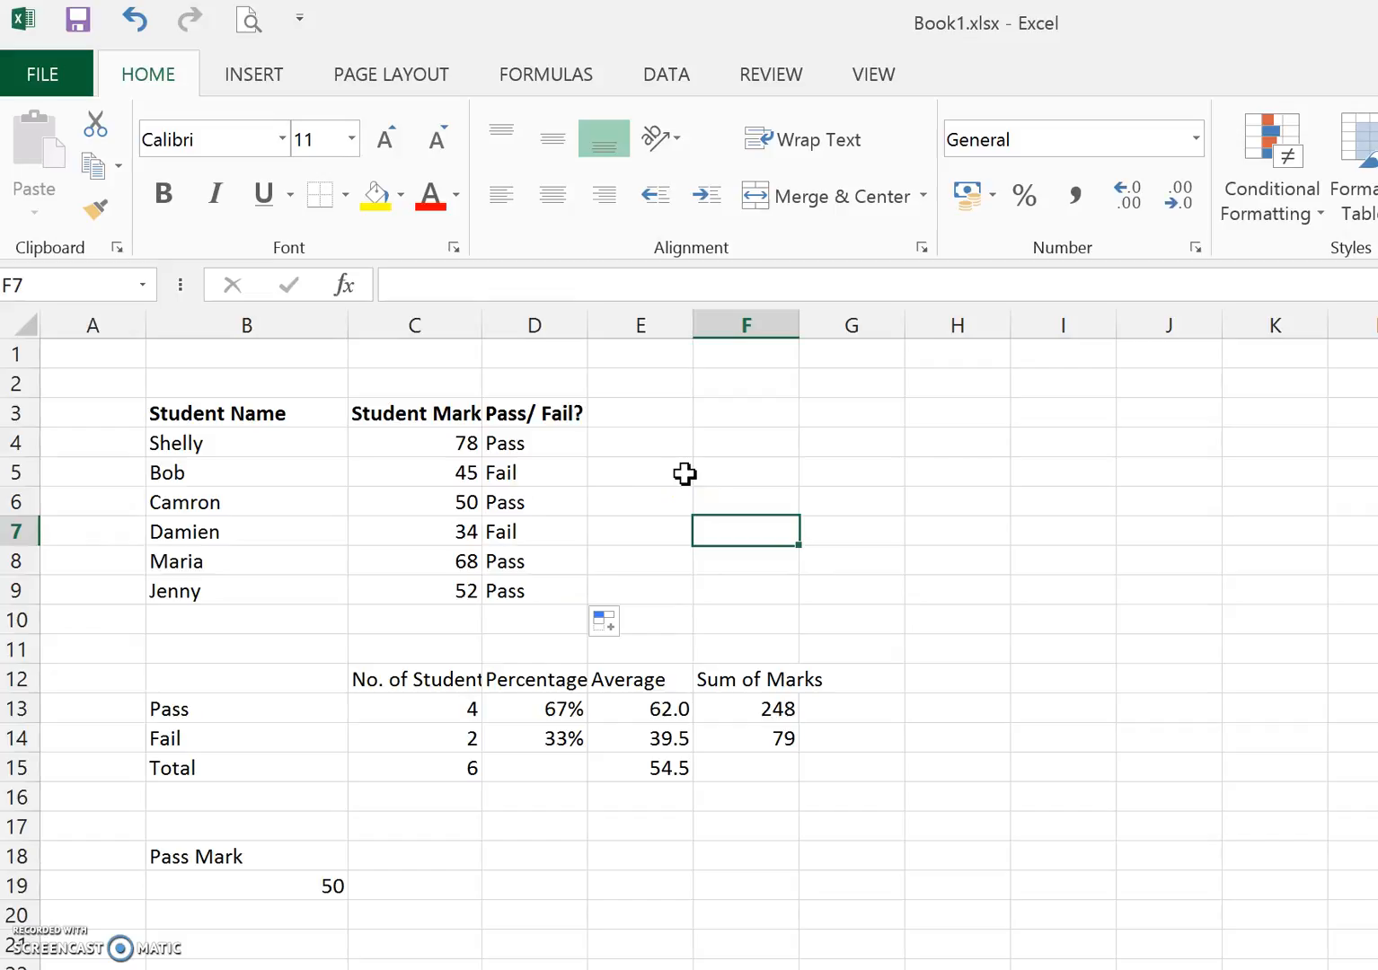
- Test the pass mark in B19 with the values 45 and 60
left_click(277, 879)
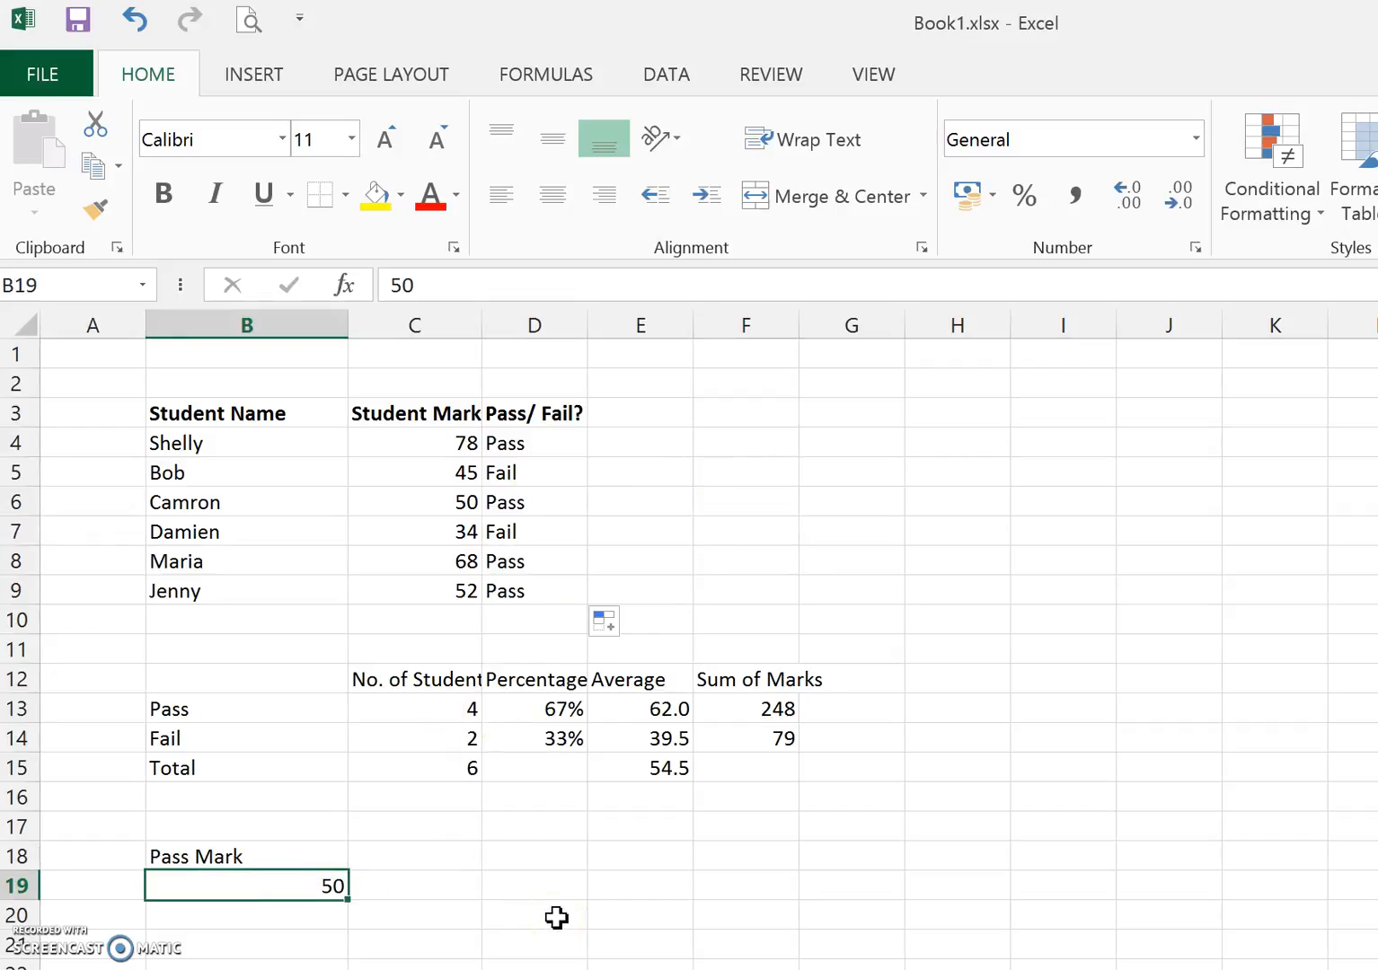
type("45")
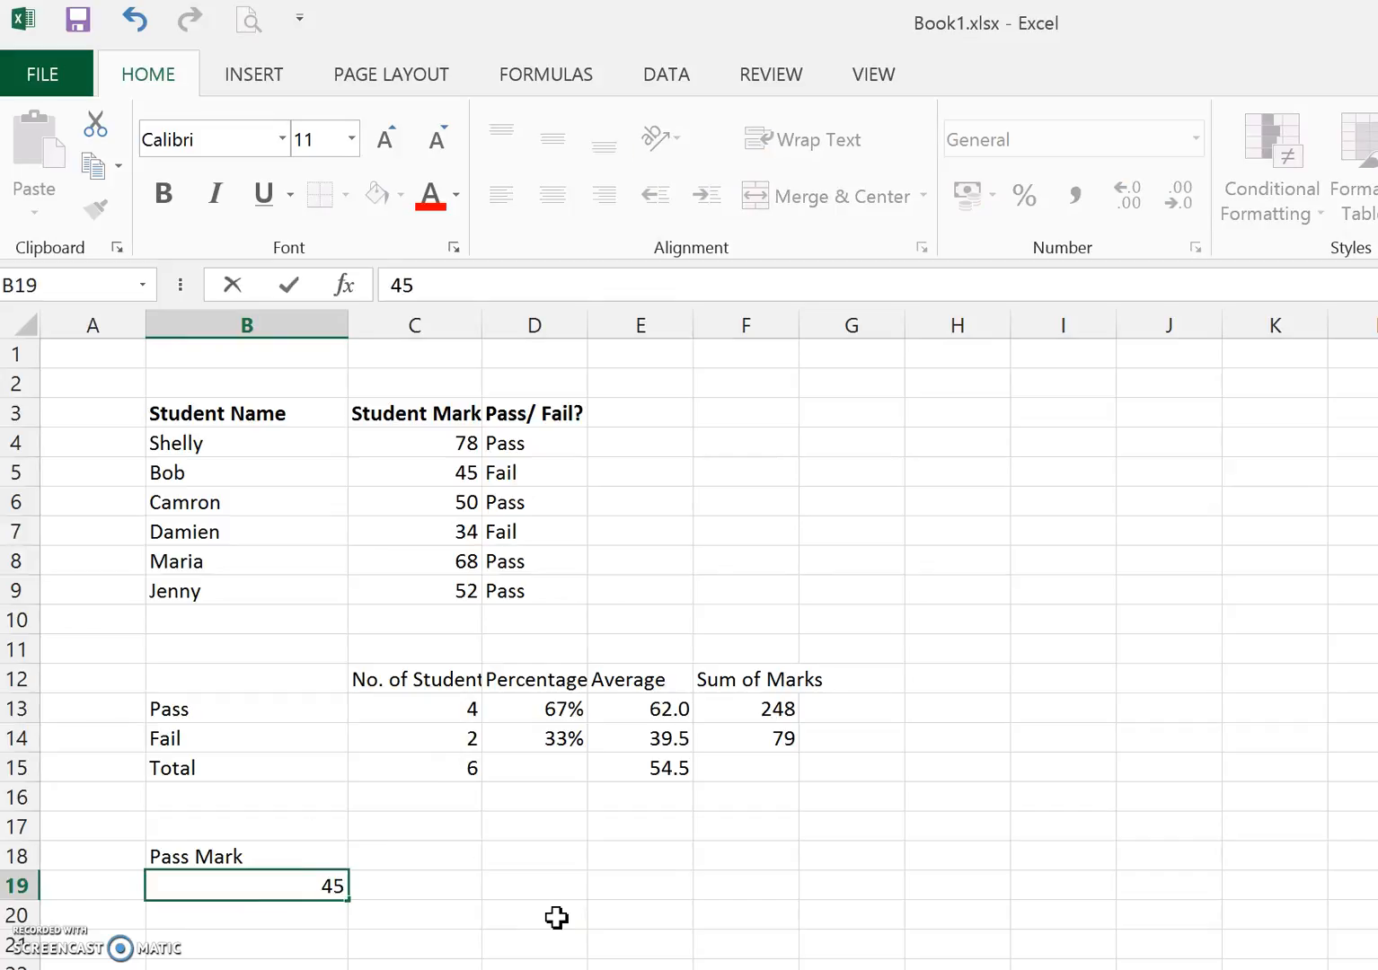
key("Return")
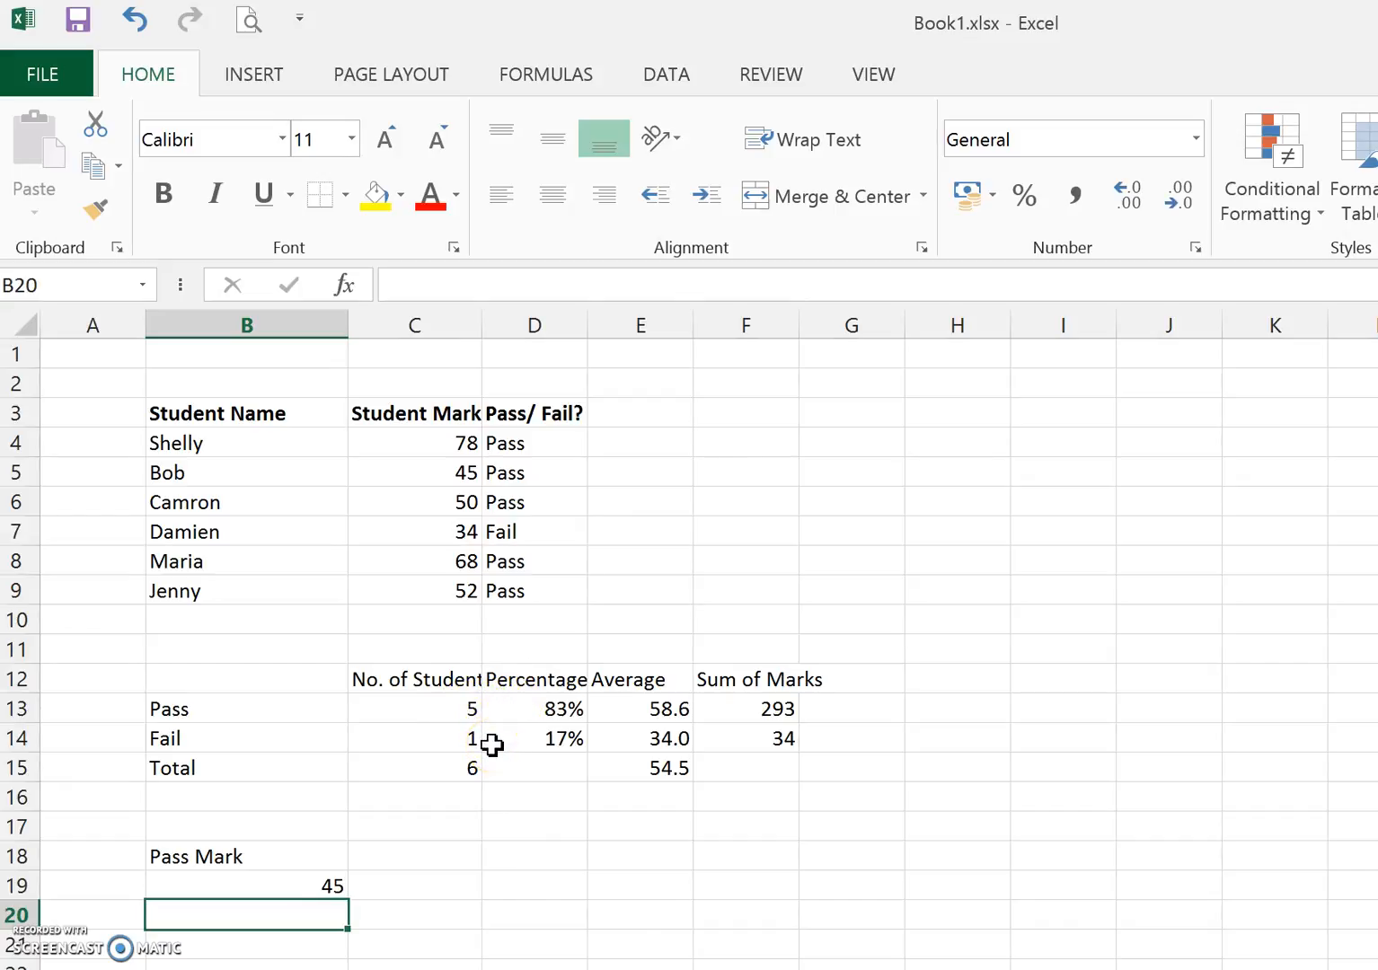
left_click(270, 888)
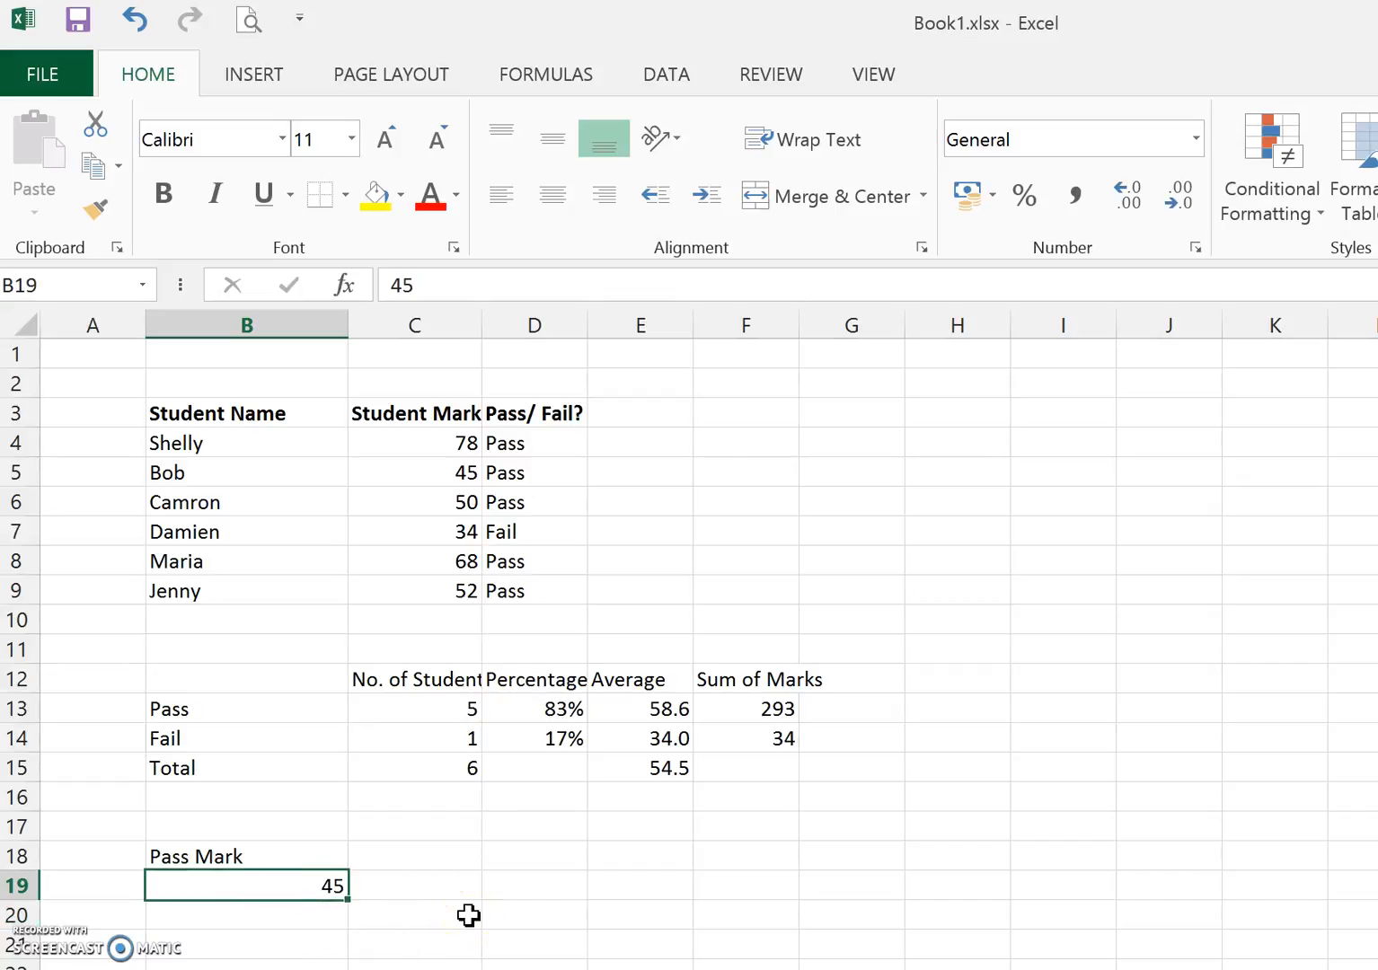
type("60")
key("Return")
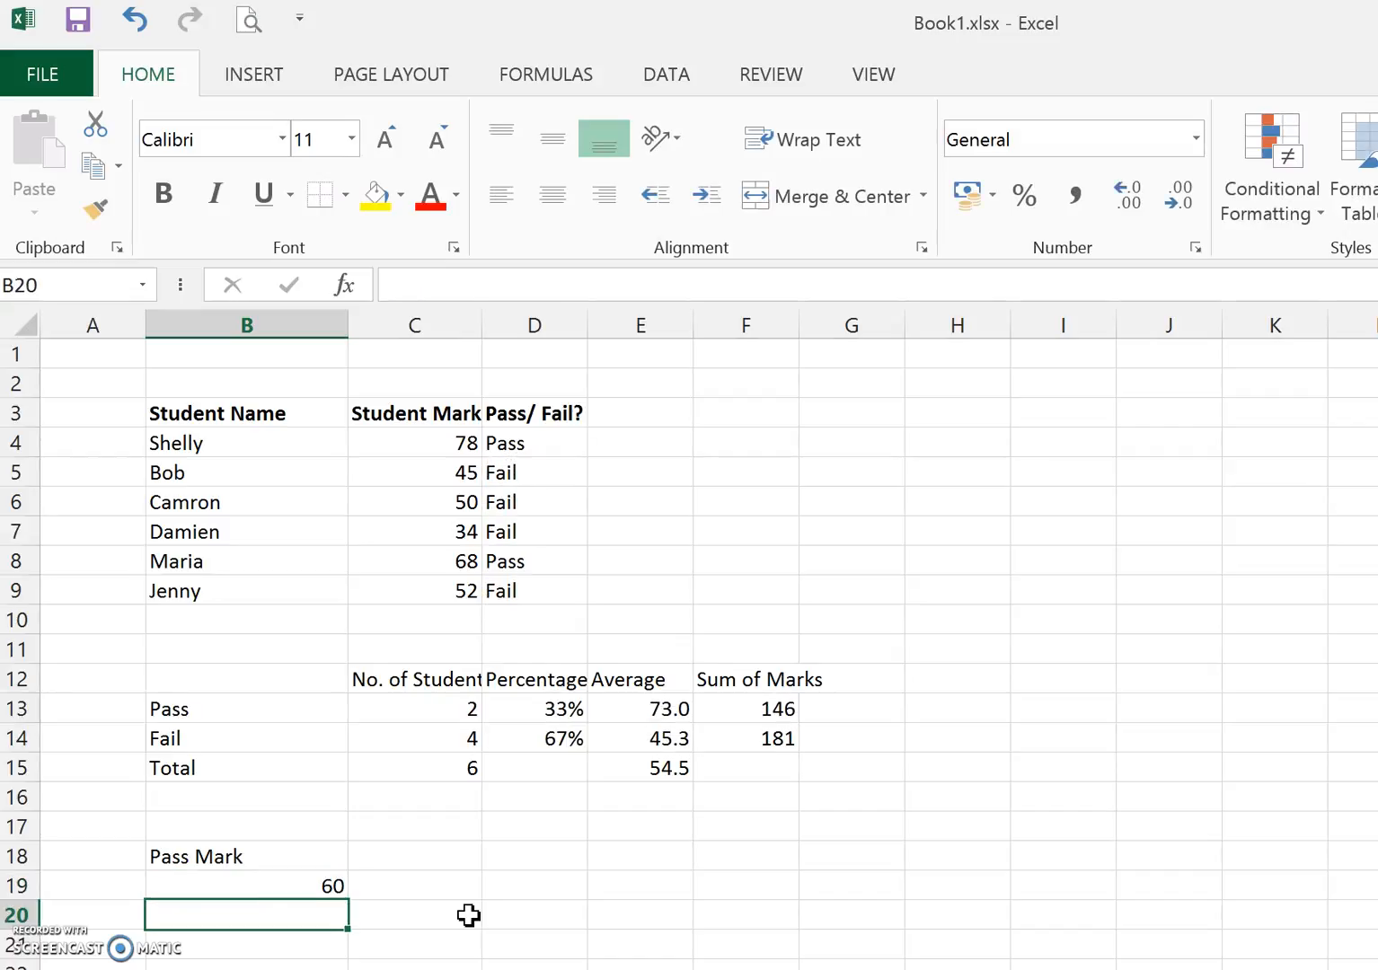
- Try pass marks of 90 and 75 in B19
left_click(267, 885)
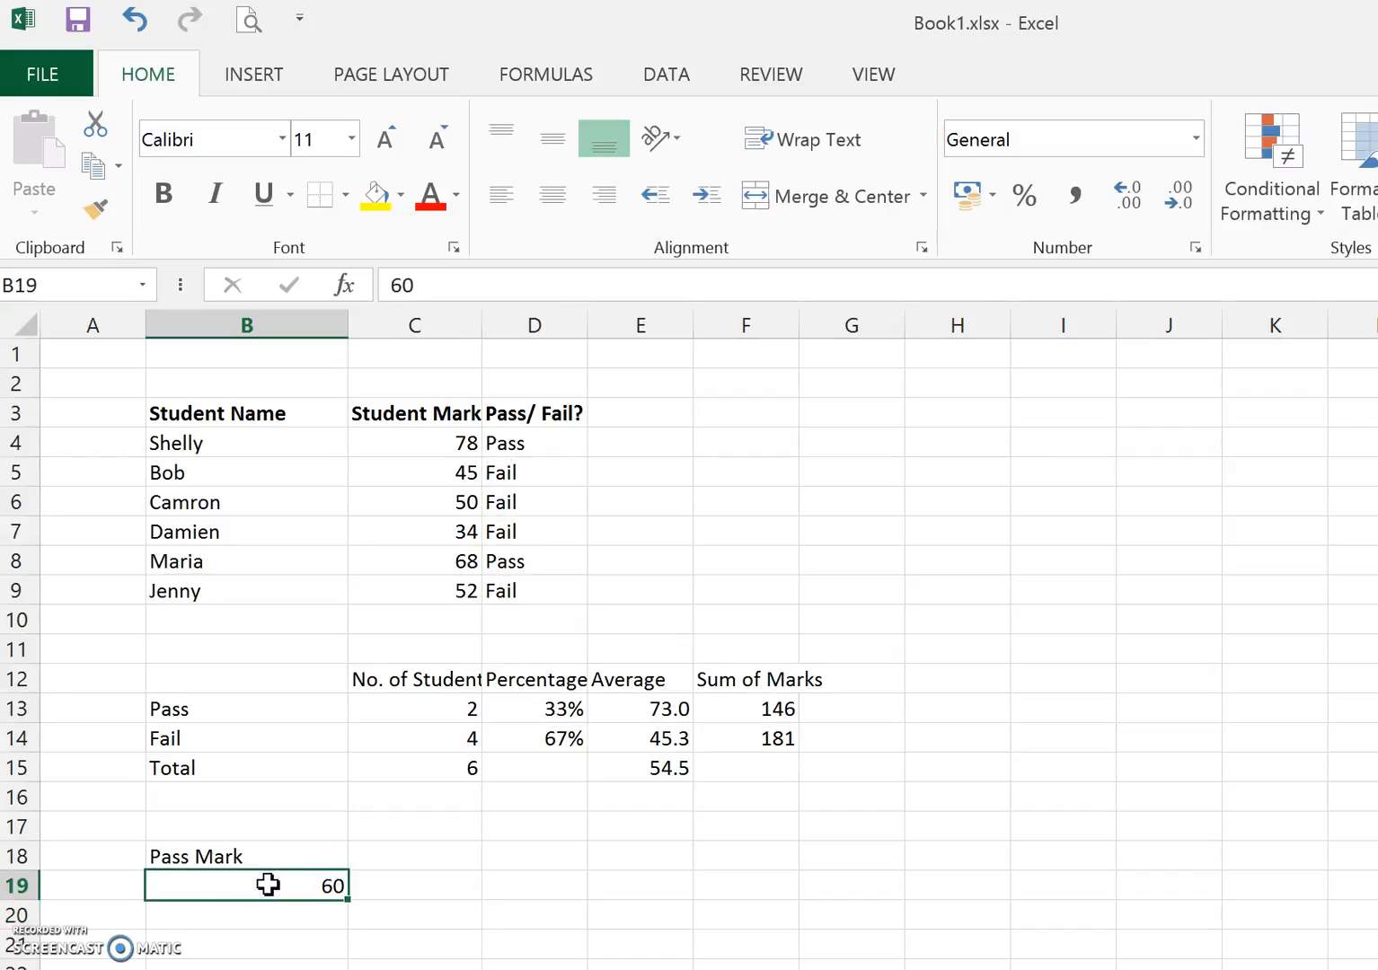
type("90")
key("ctrl+Return")
key("Return")
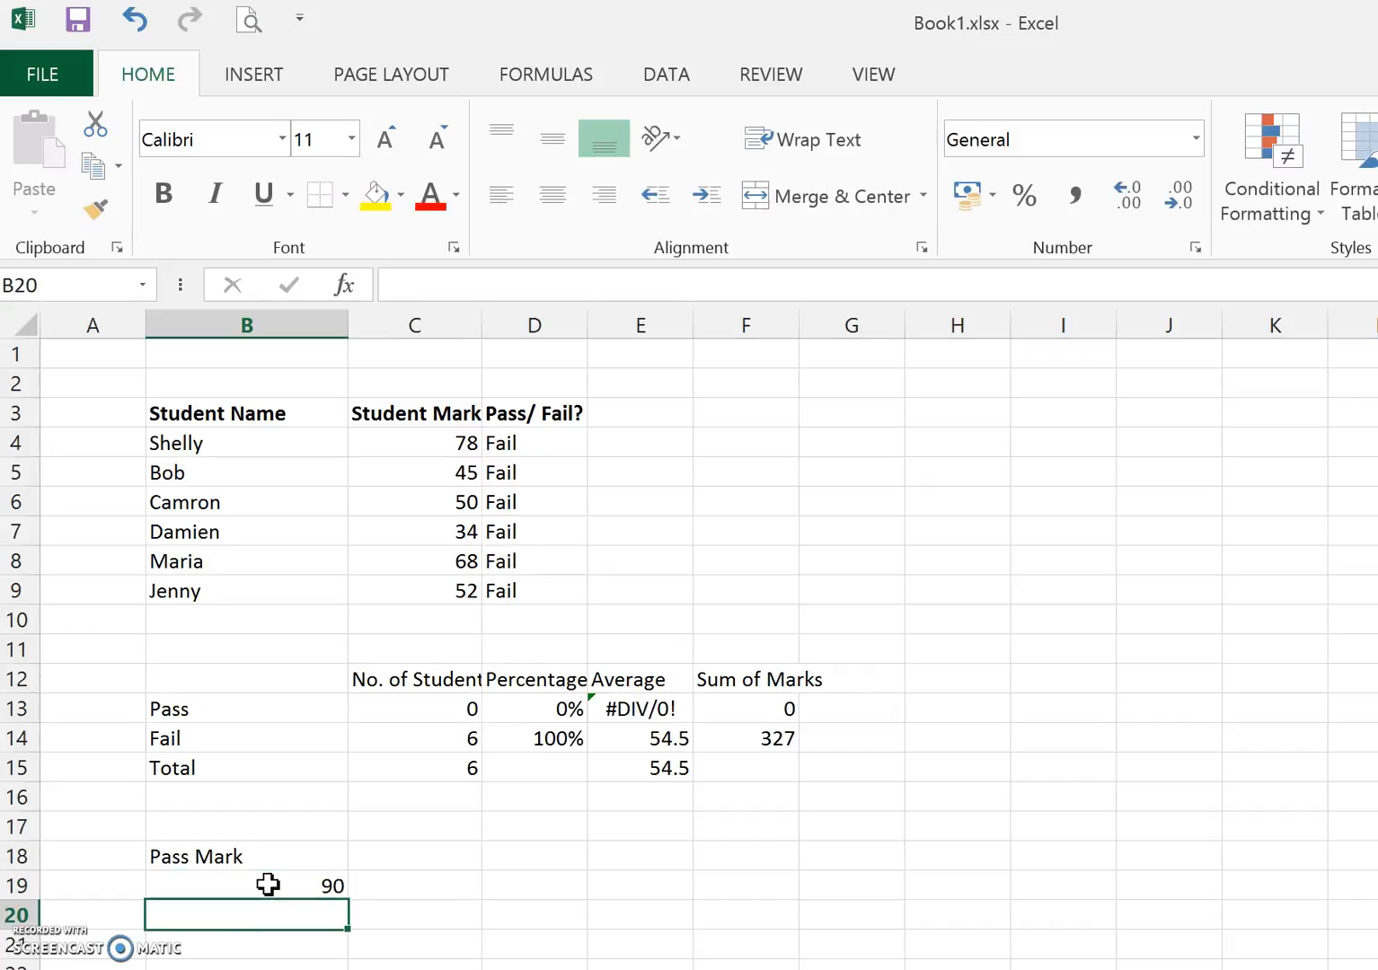
left_click(268, 885)
type("75")
key("Return")
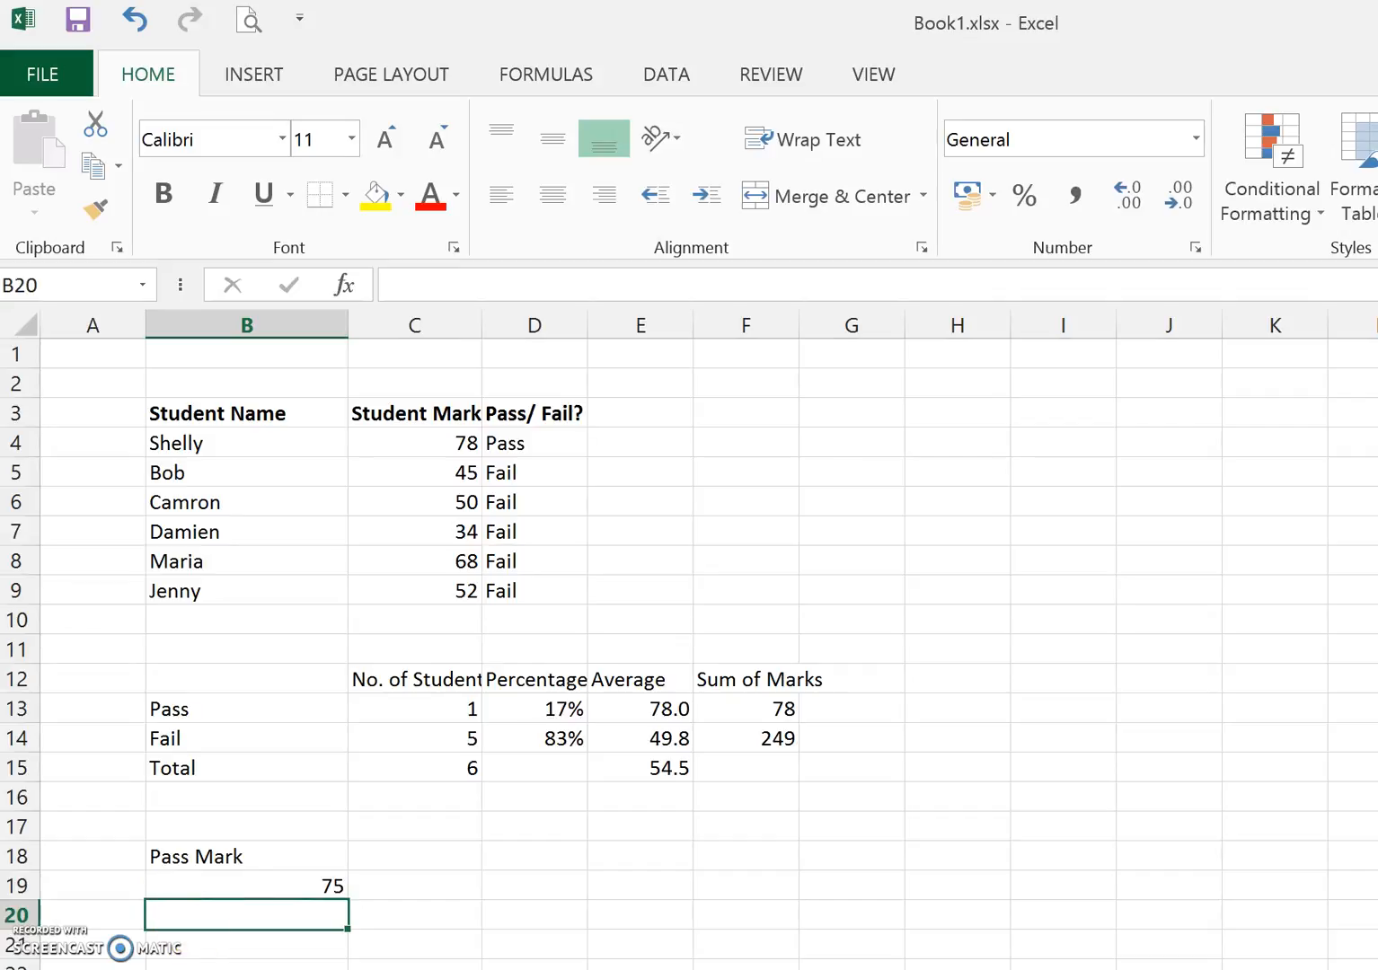
- Set the pass mark in B19 back to 50
left_click(316, 885)
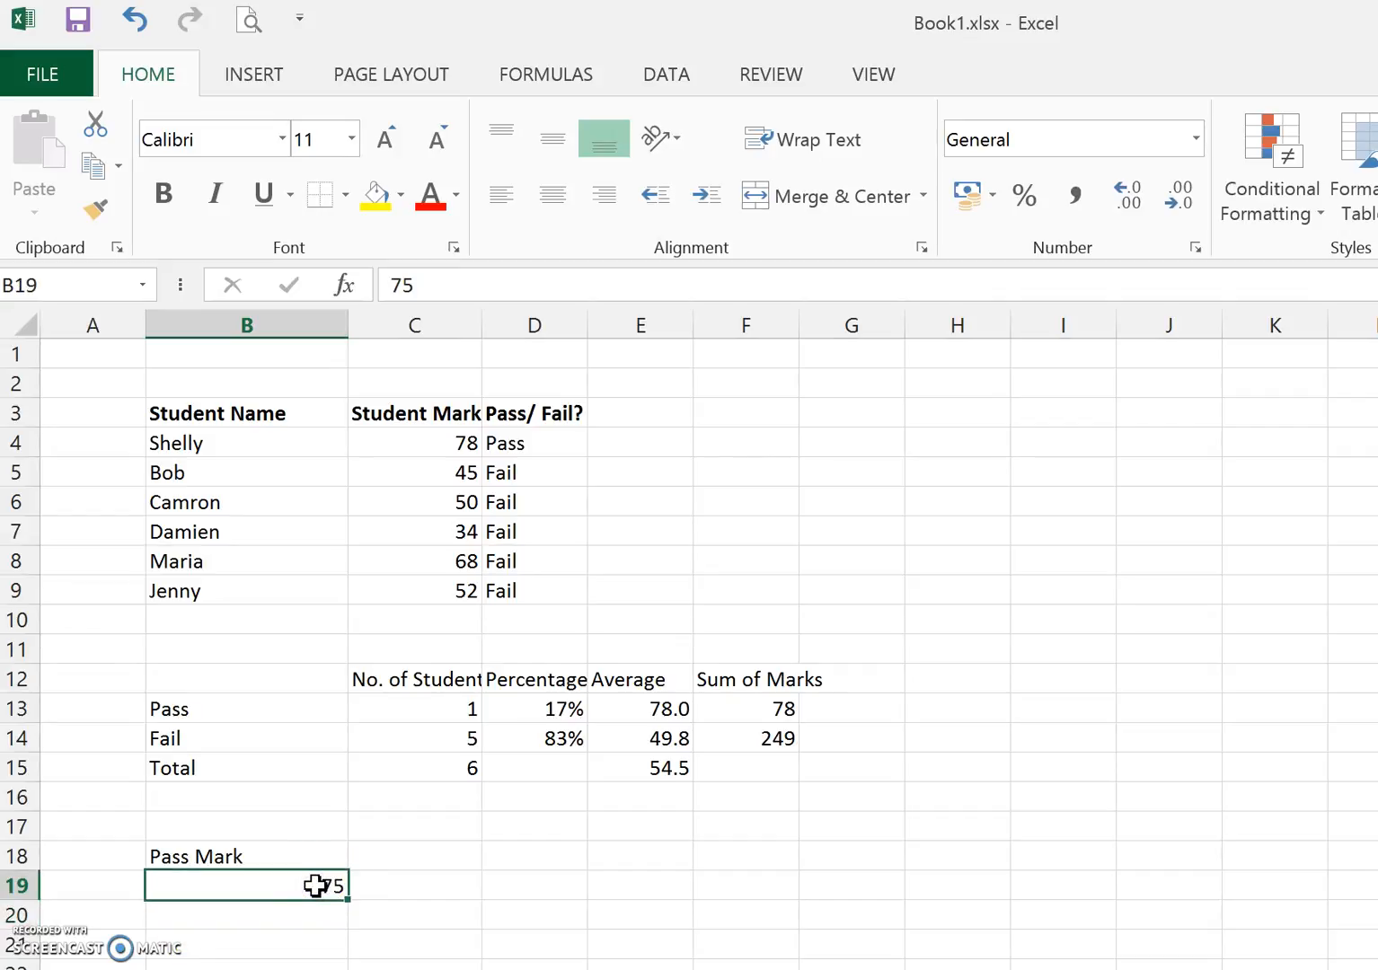
type("50")
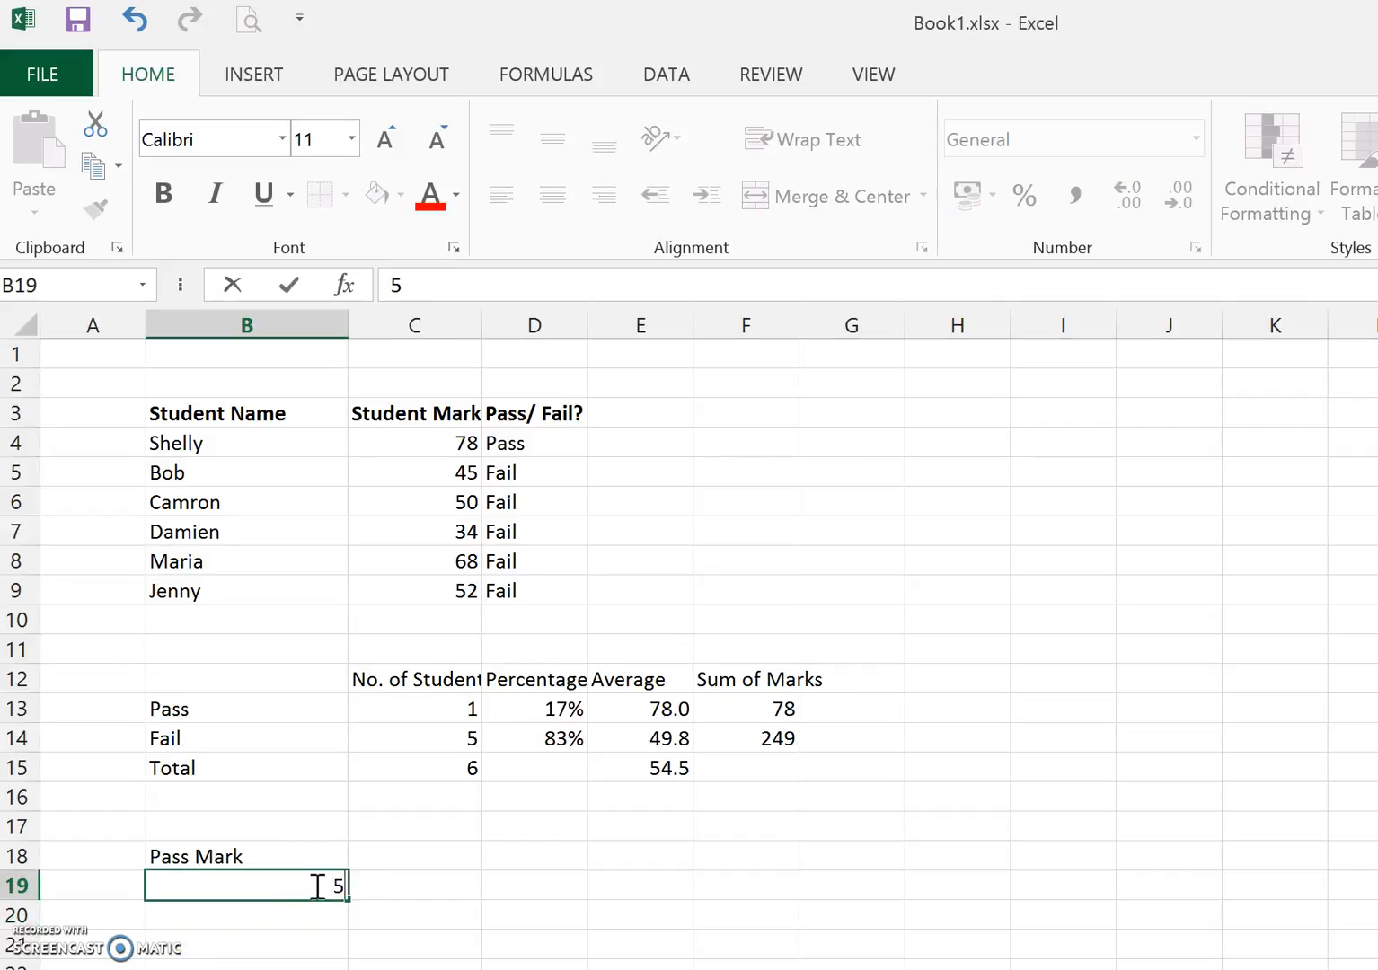
key("Return")
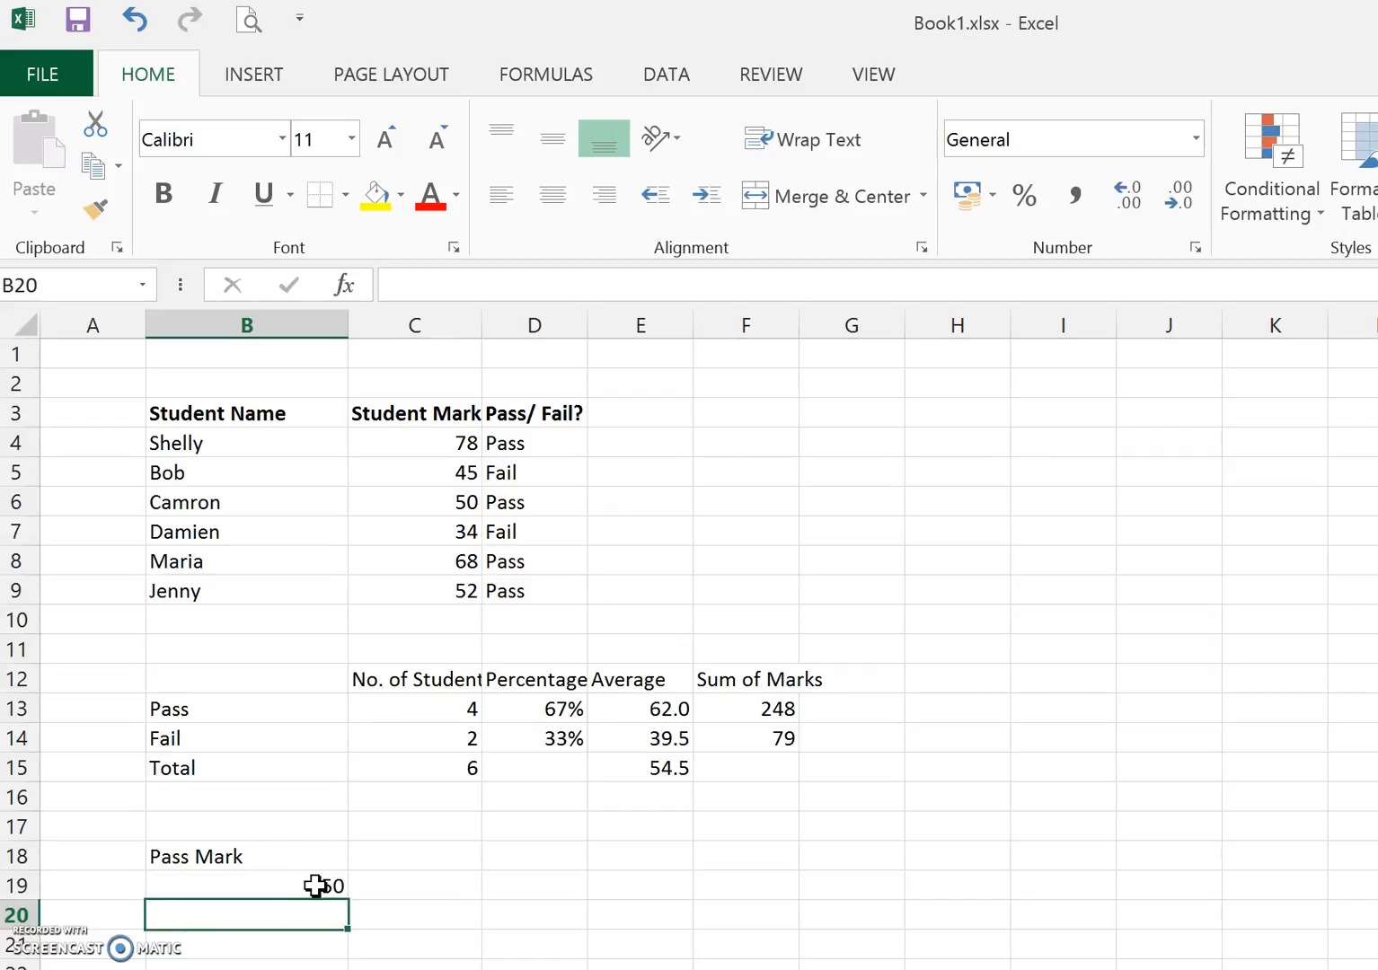
left_click(547, 889)
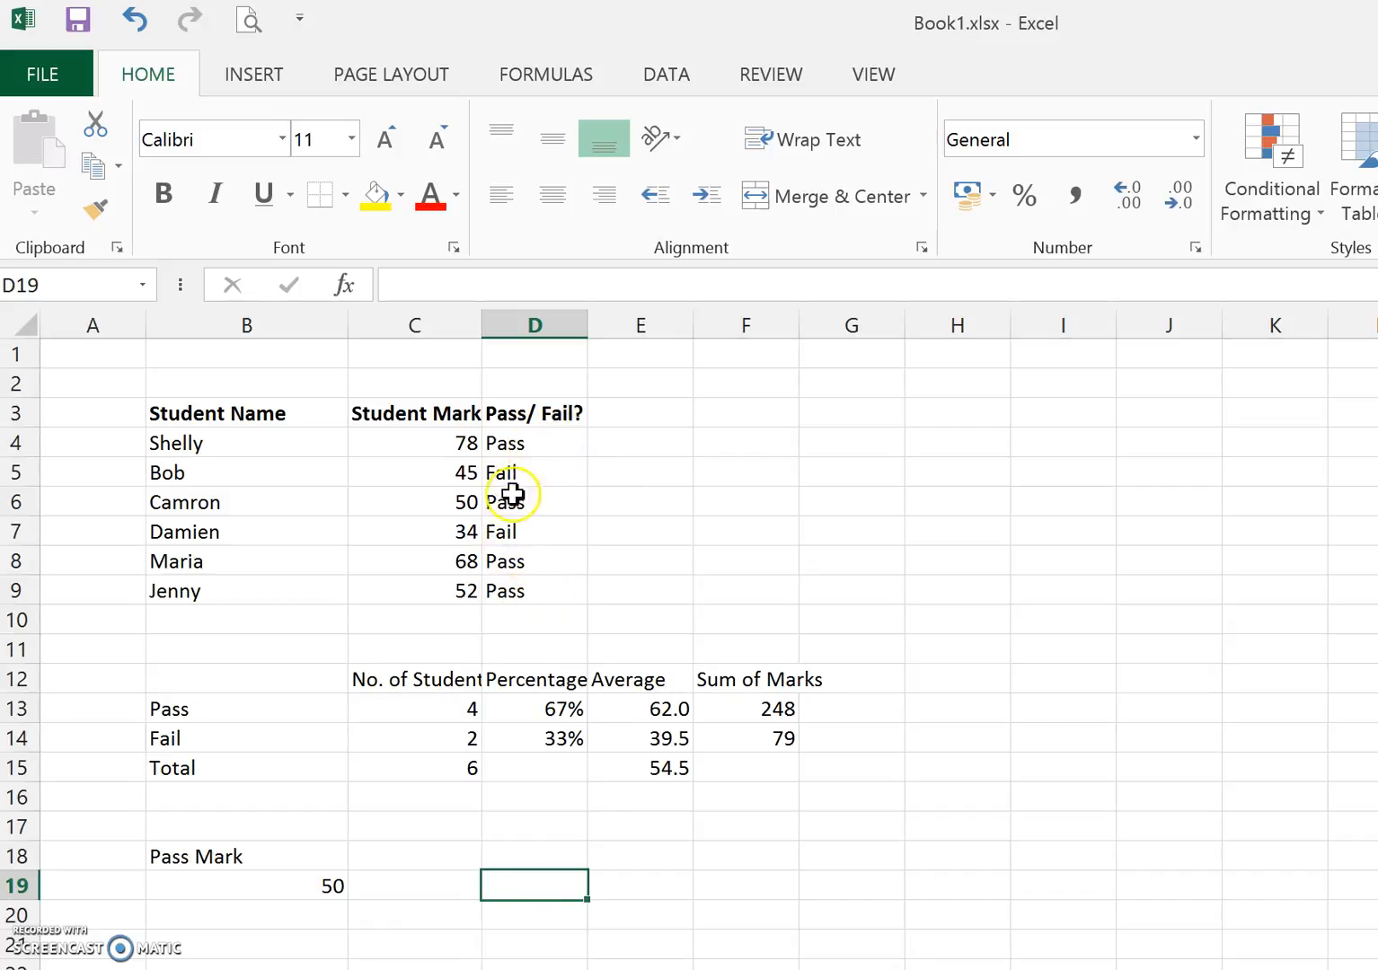
- Replace the "Pass" text in D4's IF formula with a reference to cell B13
left_click(541, 449)
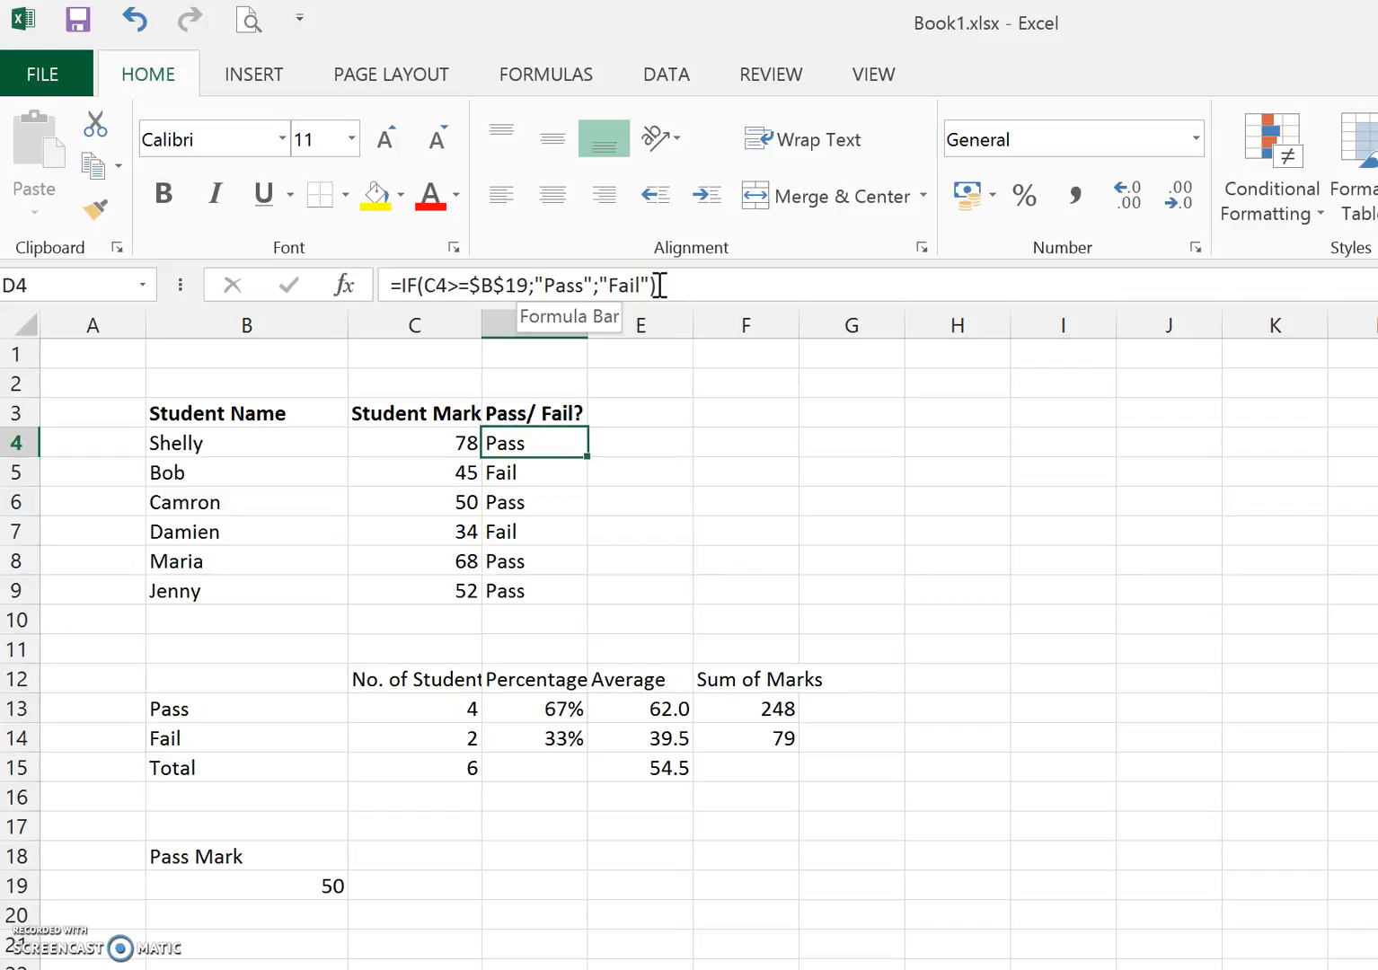
left_click(594, 285)
key("BackSpace")
key("BackSpace")
key("BackSpace")
key("BackSpace")
key("BackSpace")
key("BackSpace")
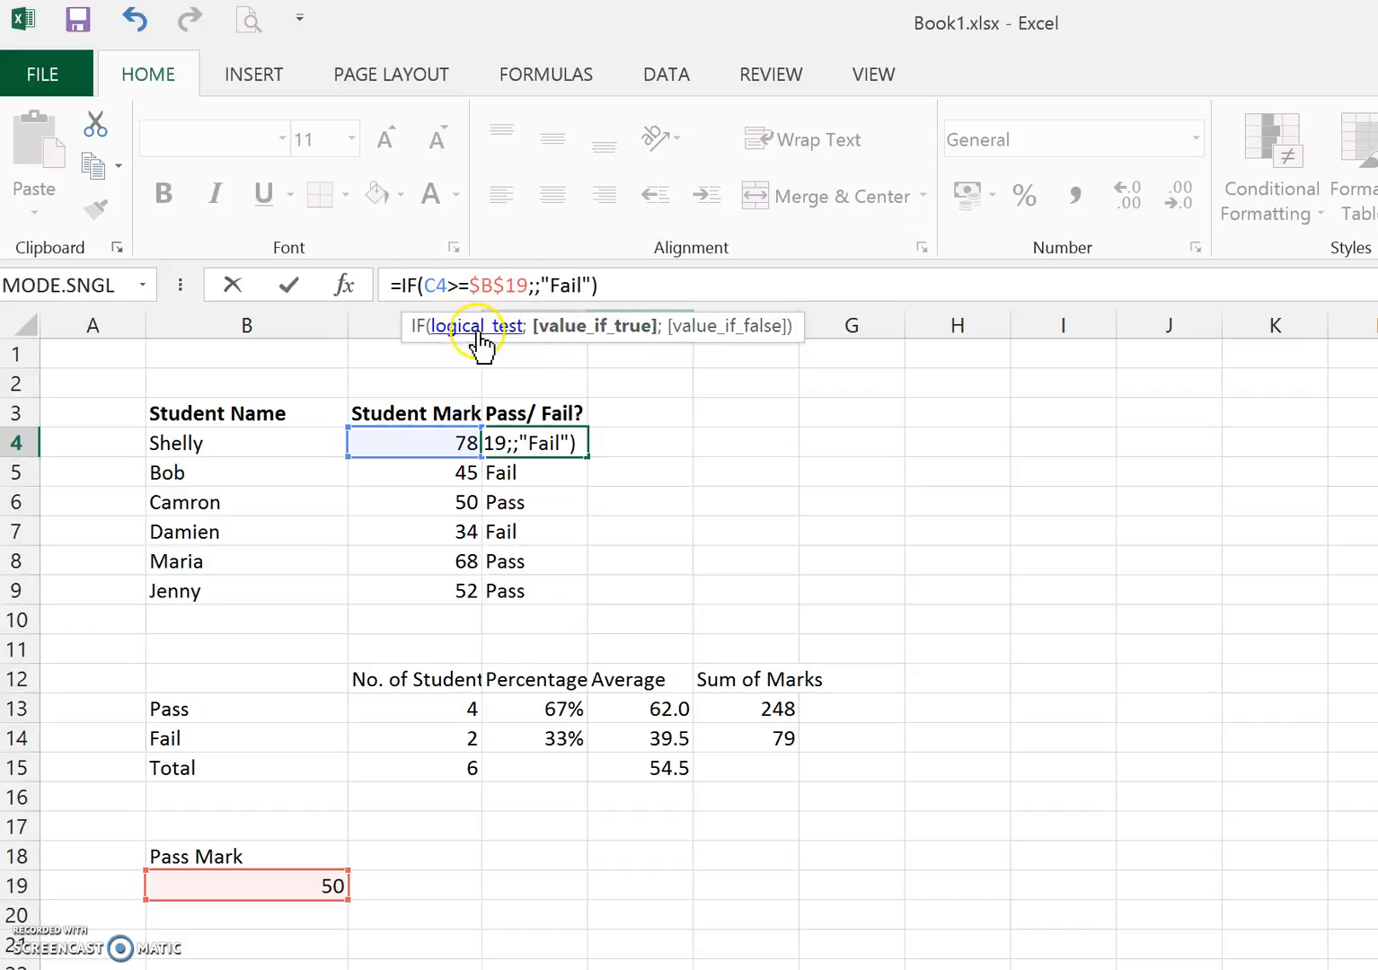
left_click(247, 705)
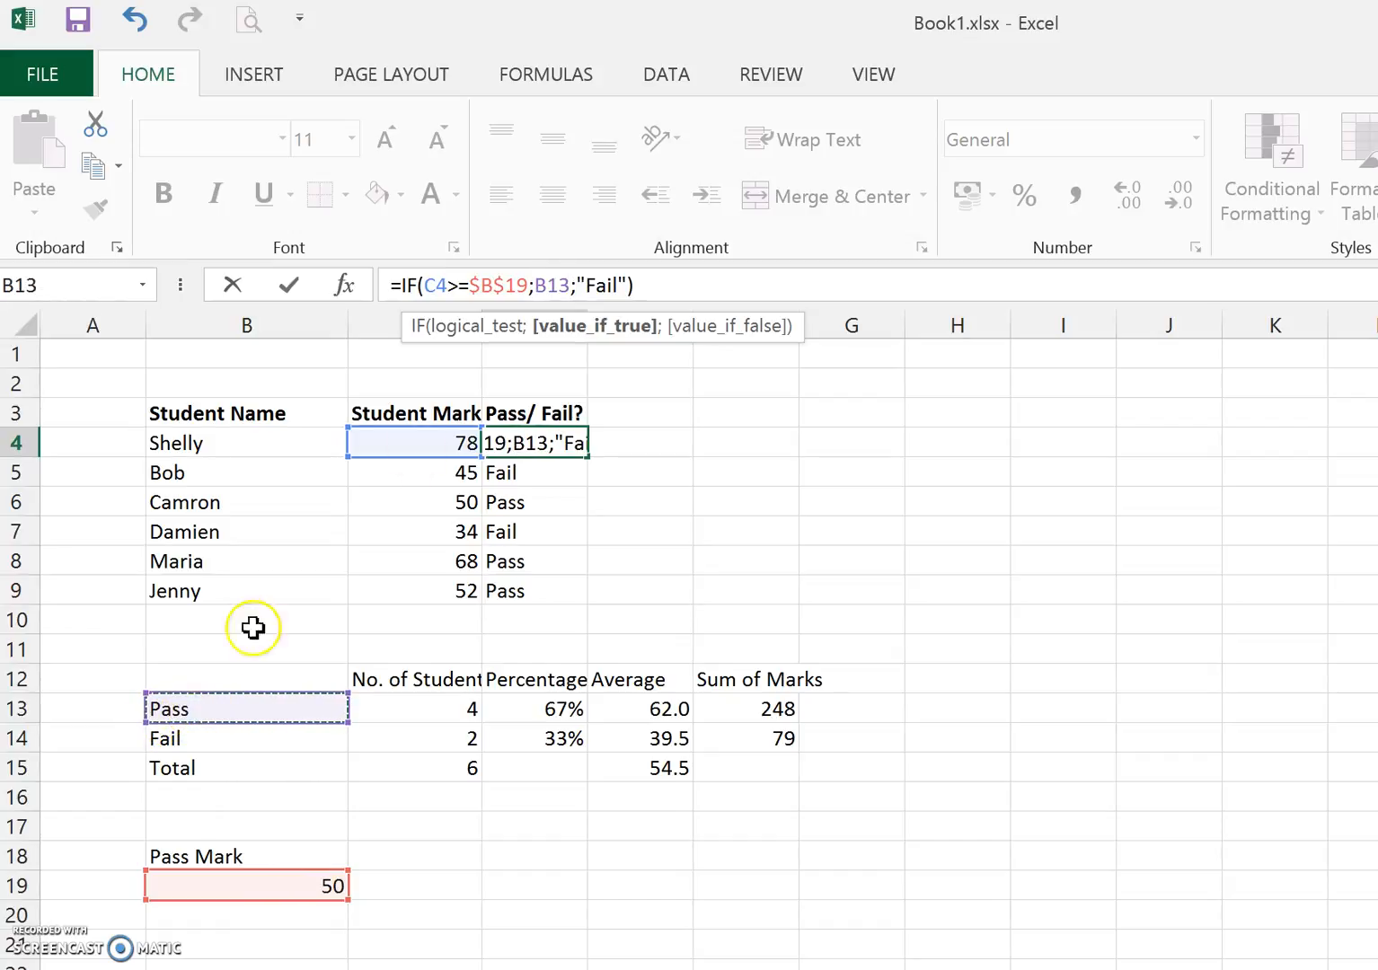
- Replace the "Fail" text in D4's IF formula with a reference to cell B14
left_click(626, 285)
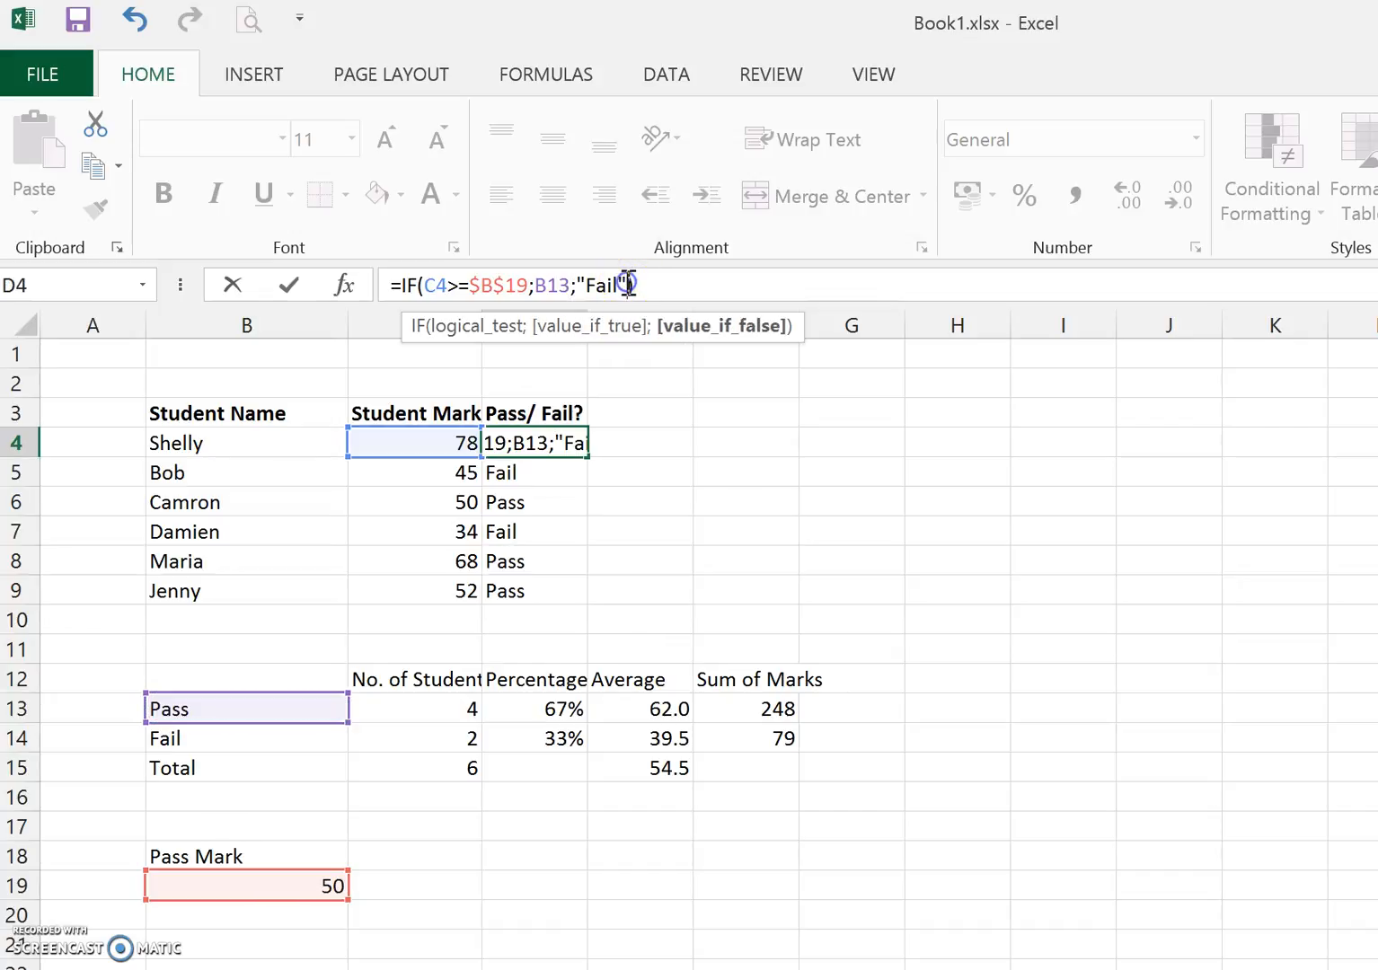
key("BackSpace")
key("BackSpace")
key("BackSpace")
key("BackSpace")
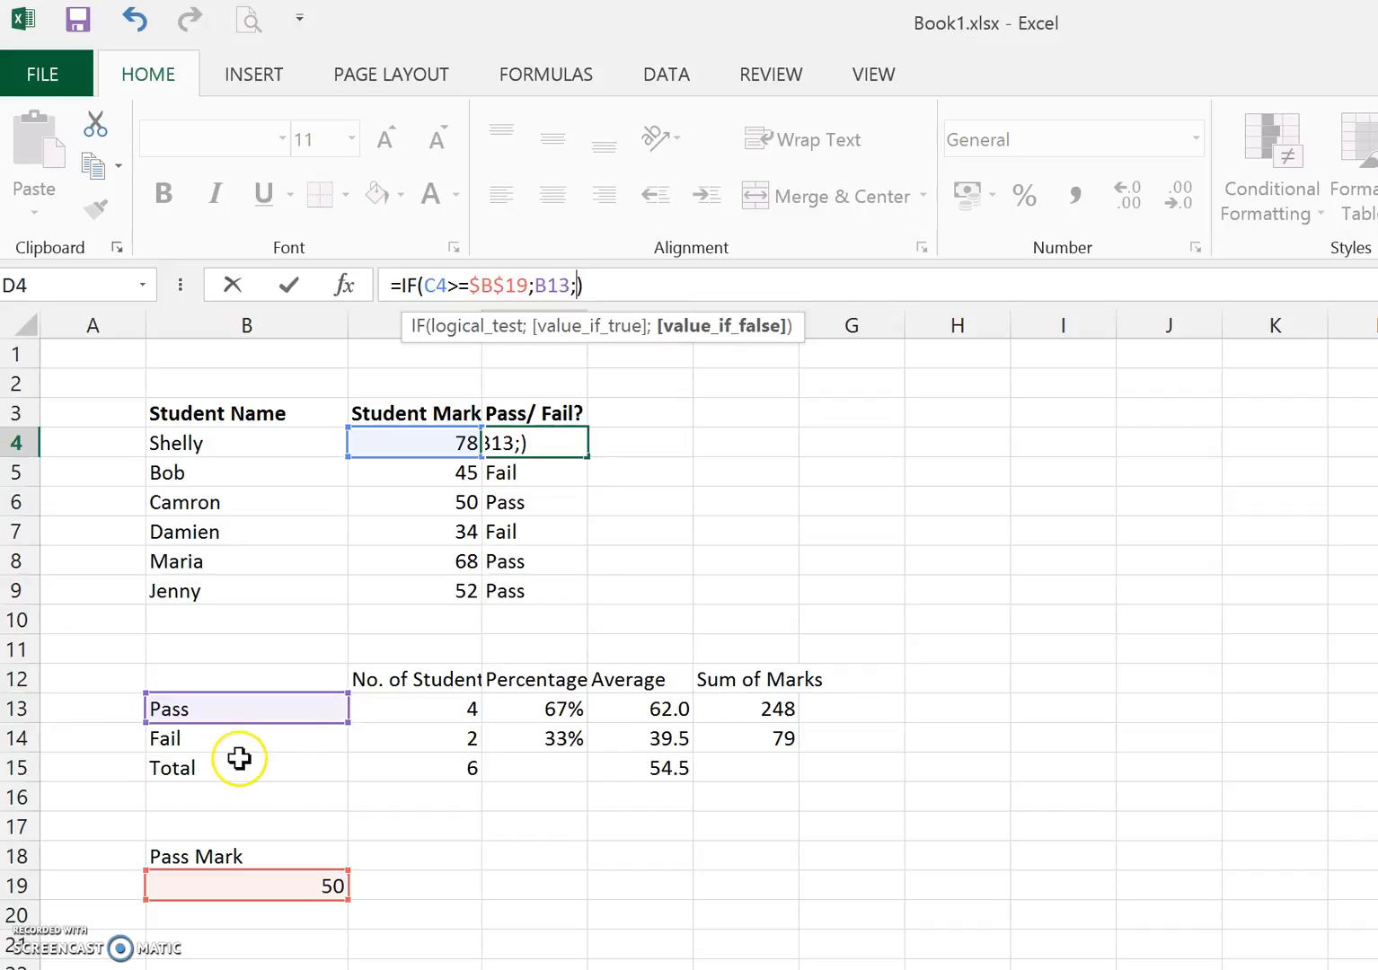
left_click(200, 741)
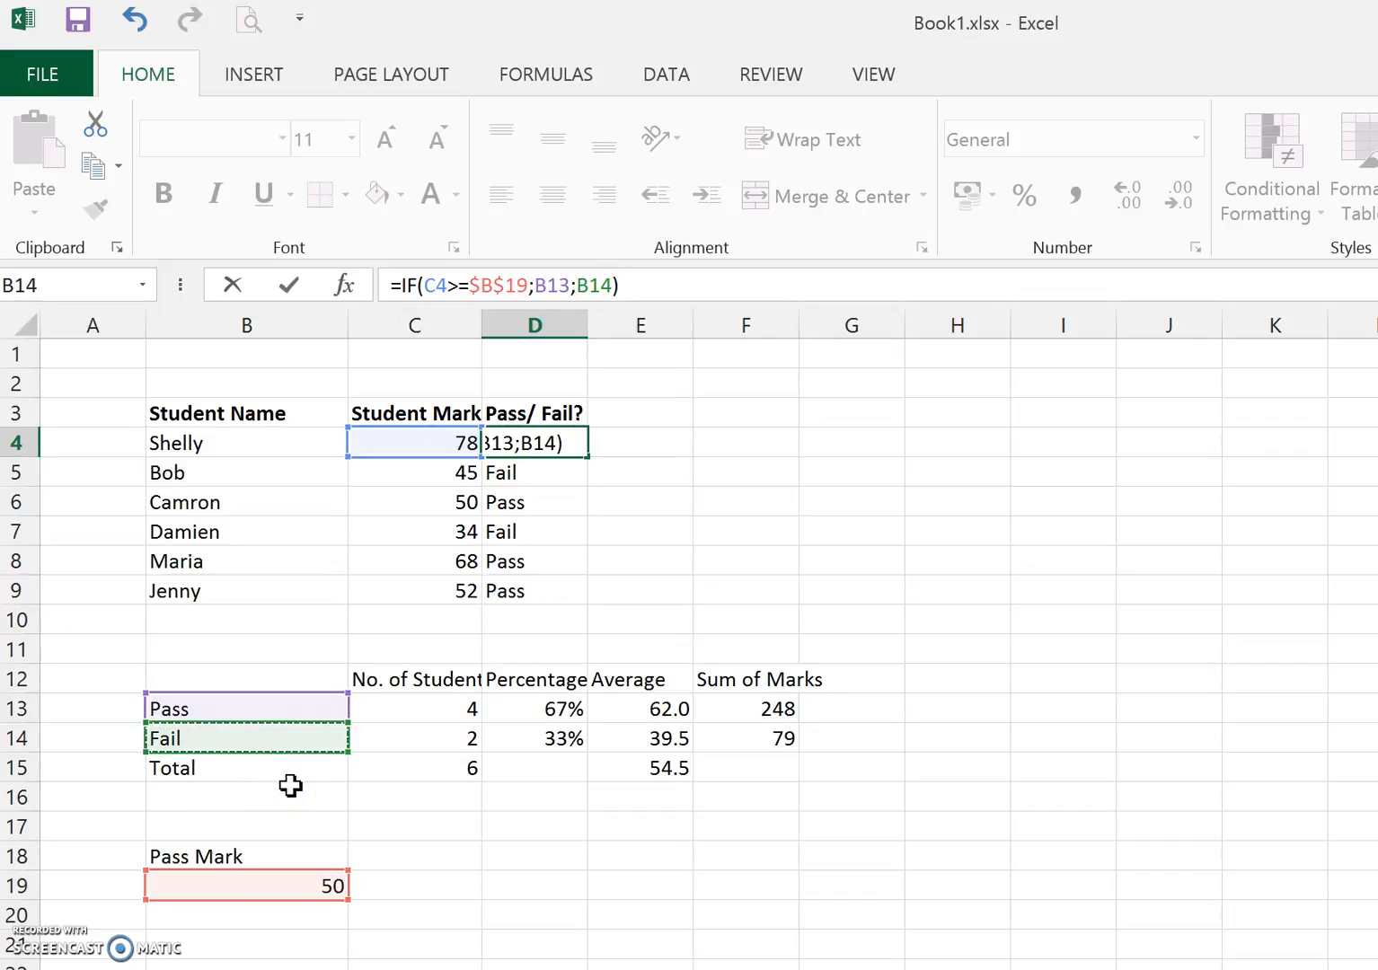
key("Return")
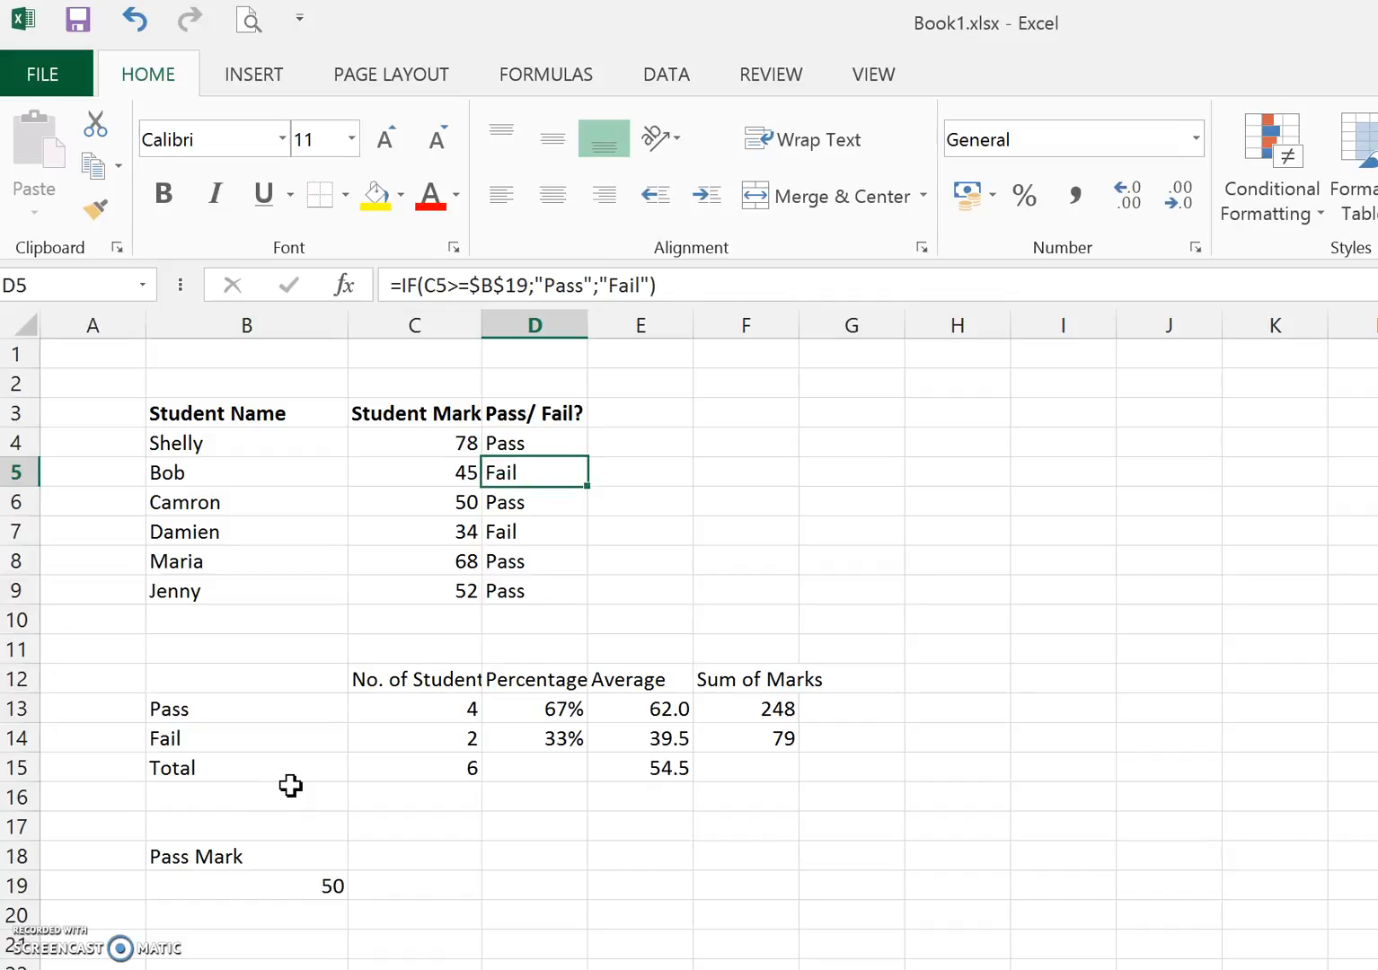
- Try copying D4's formula with the relative references B13 and B14 down the Pass/ Fail? column to D9
left_click(537, 442)
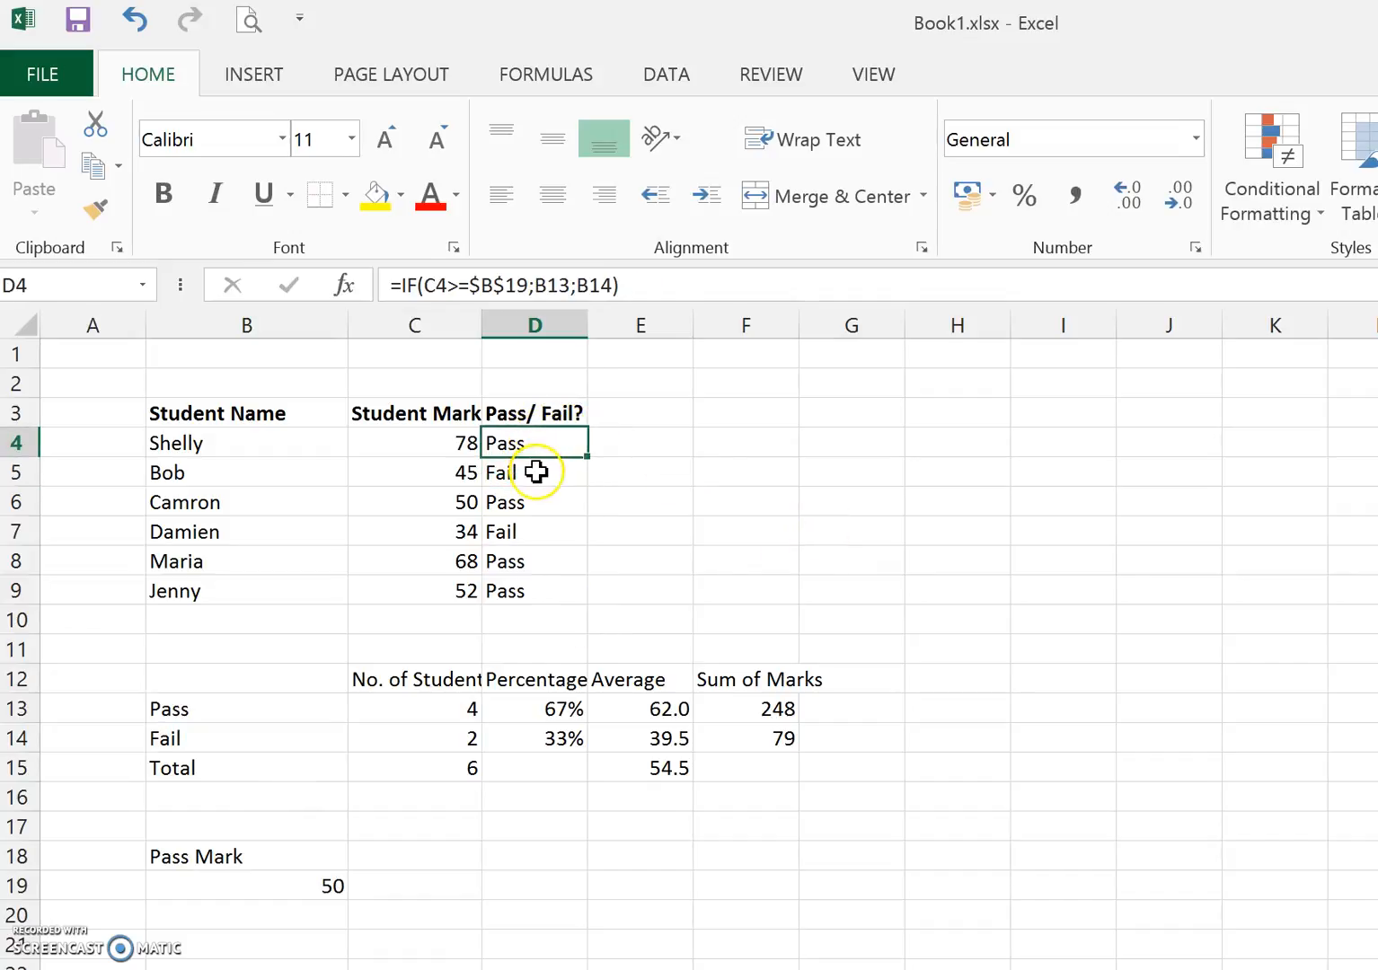
left_click(535, 472)
left_click(552, 440)
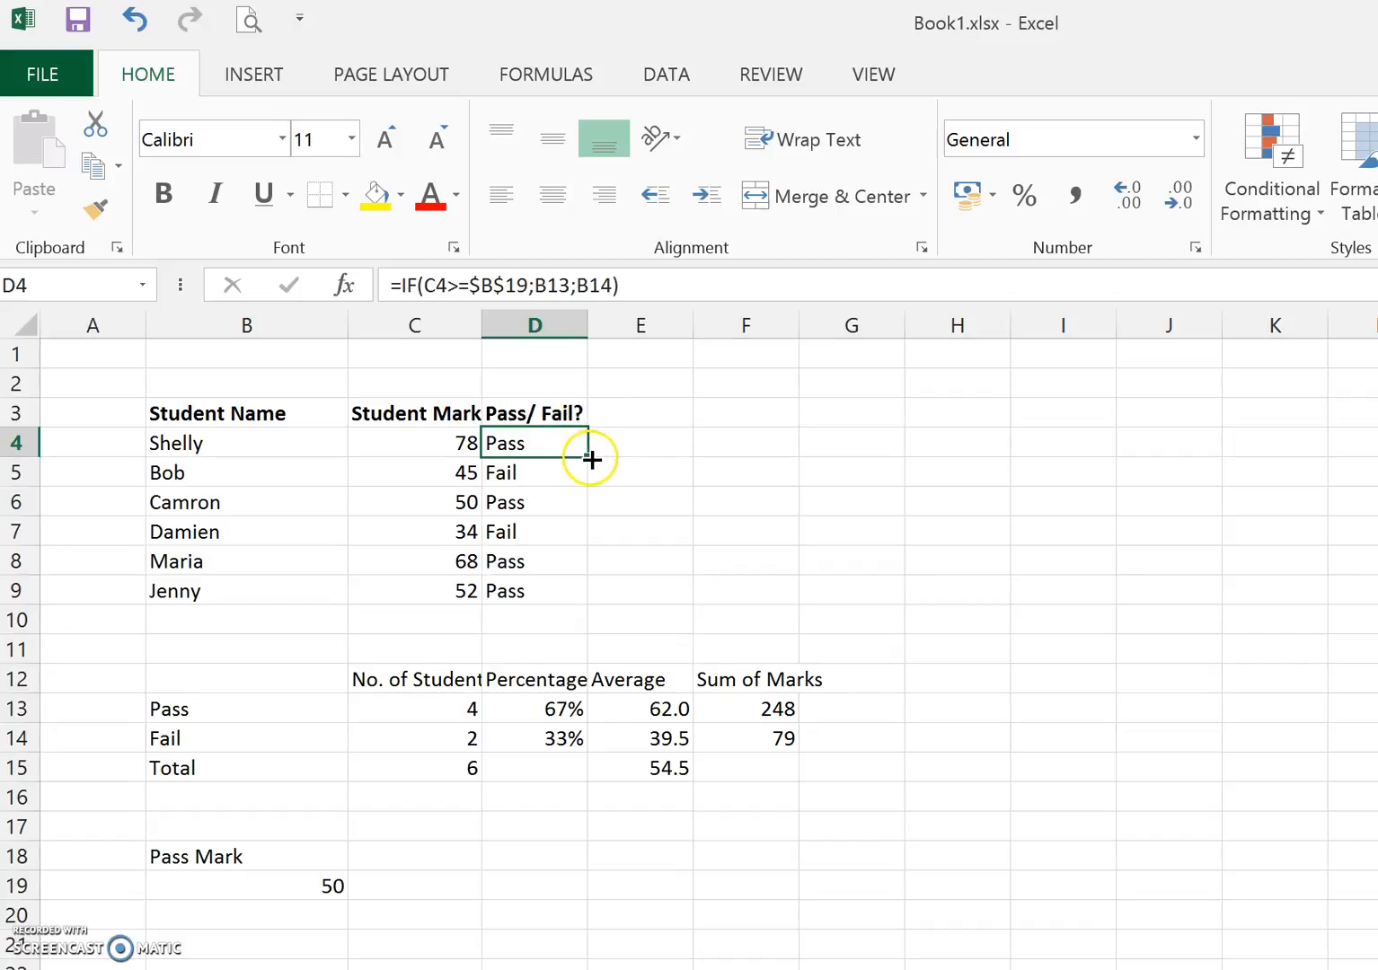
left_click_drag(587, 457, 572, 595)
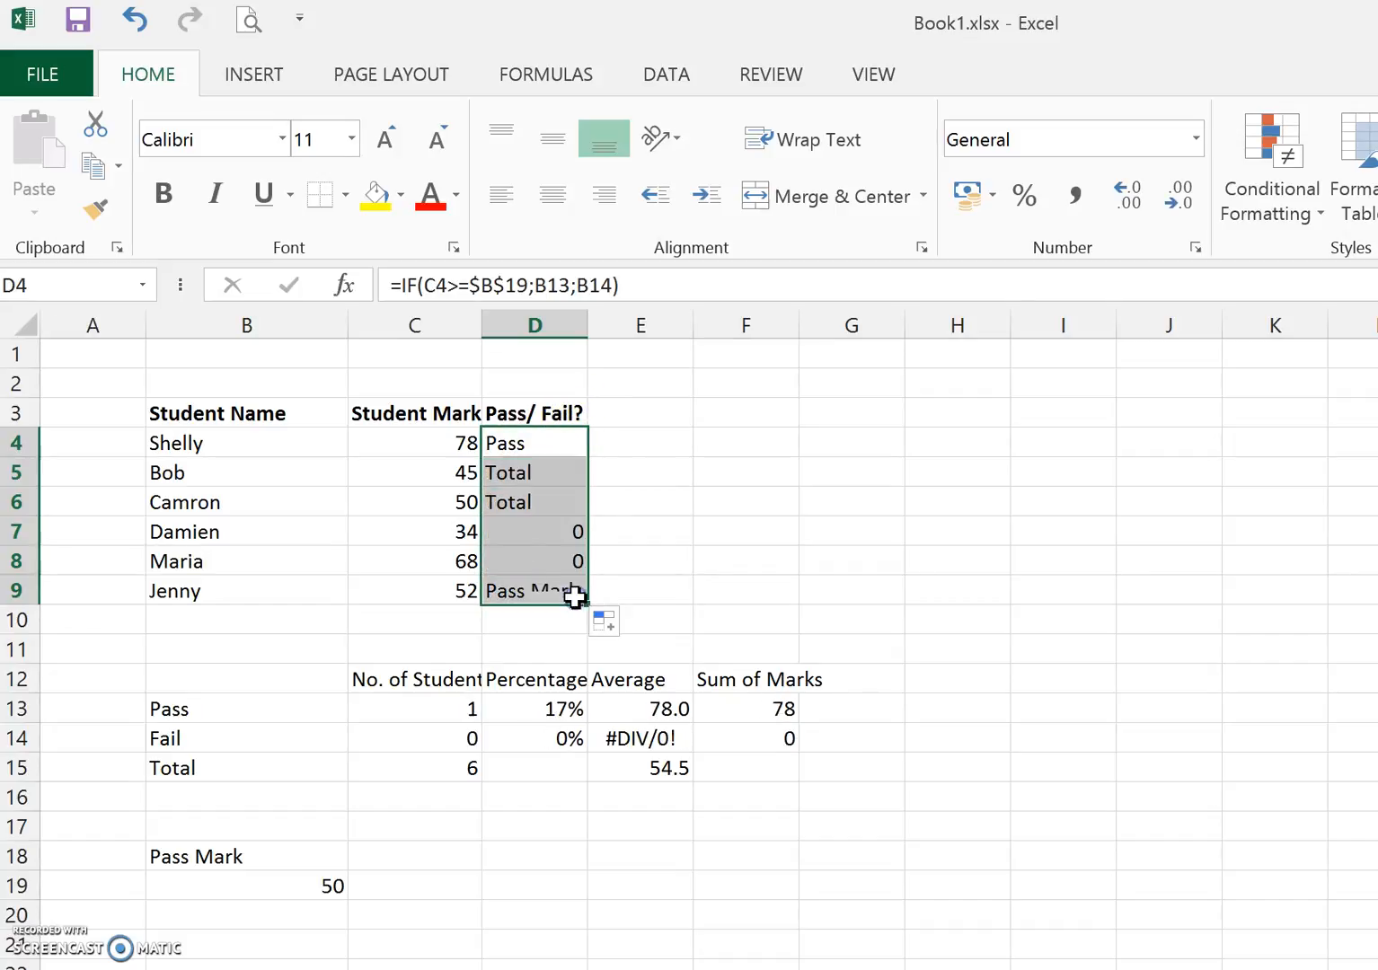
left_click(777, 584)
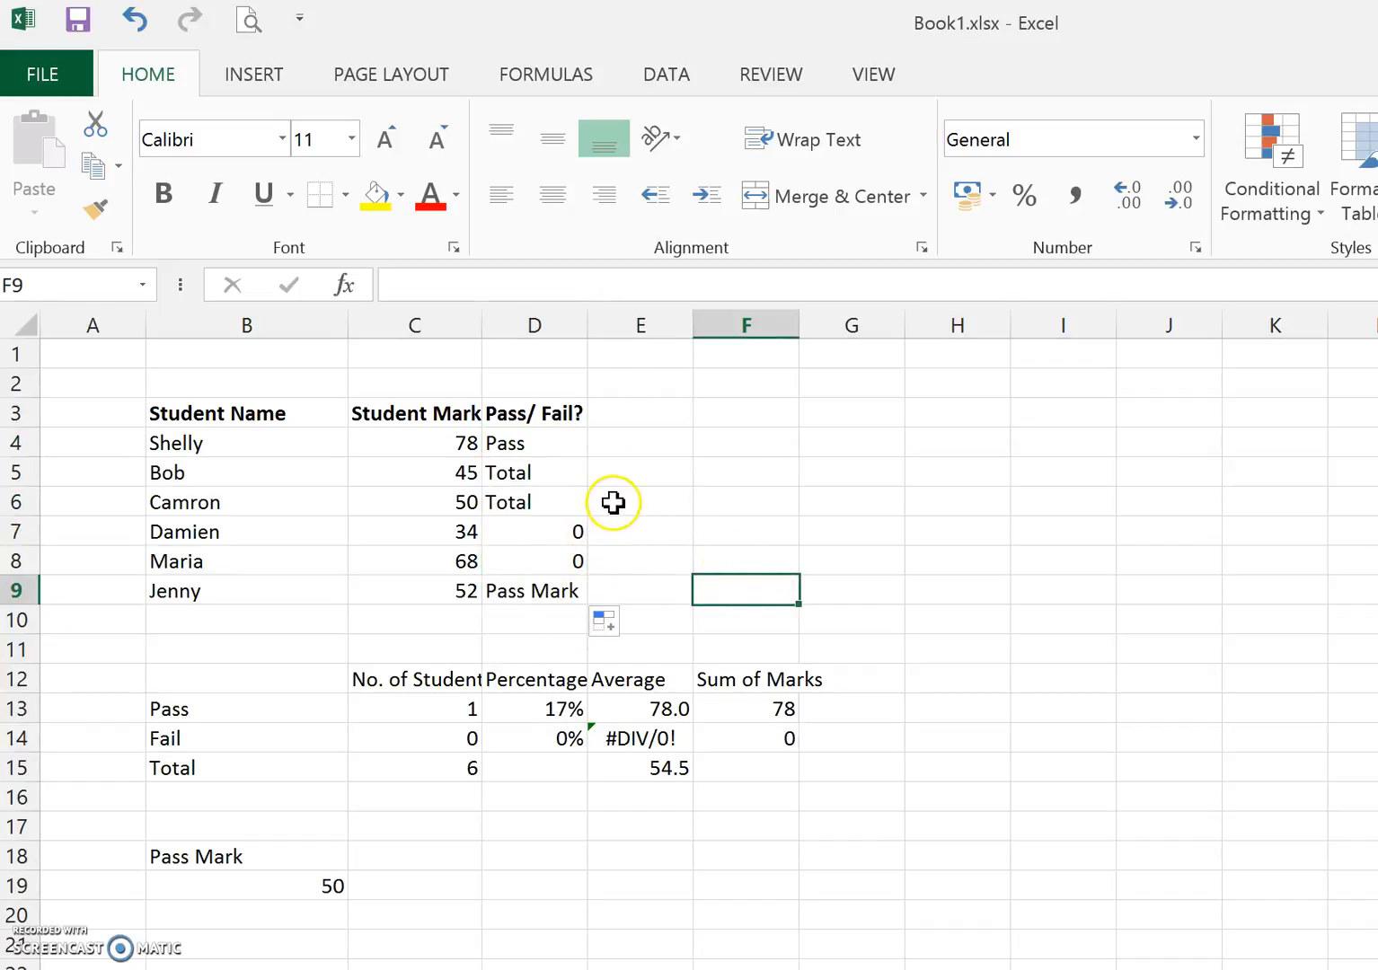
- Examine which cells the copied IF formulas in D5 and D6 refer to
double_click(547, 472)
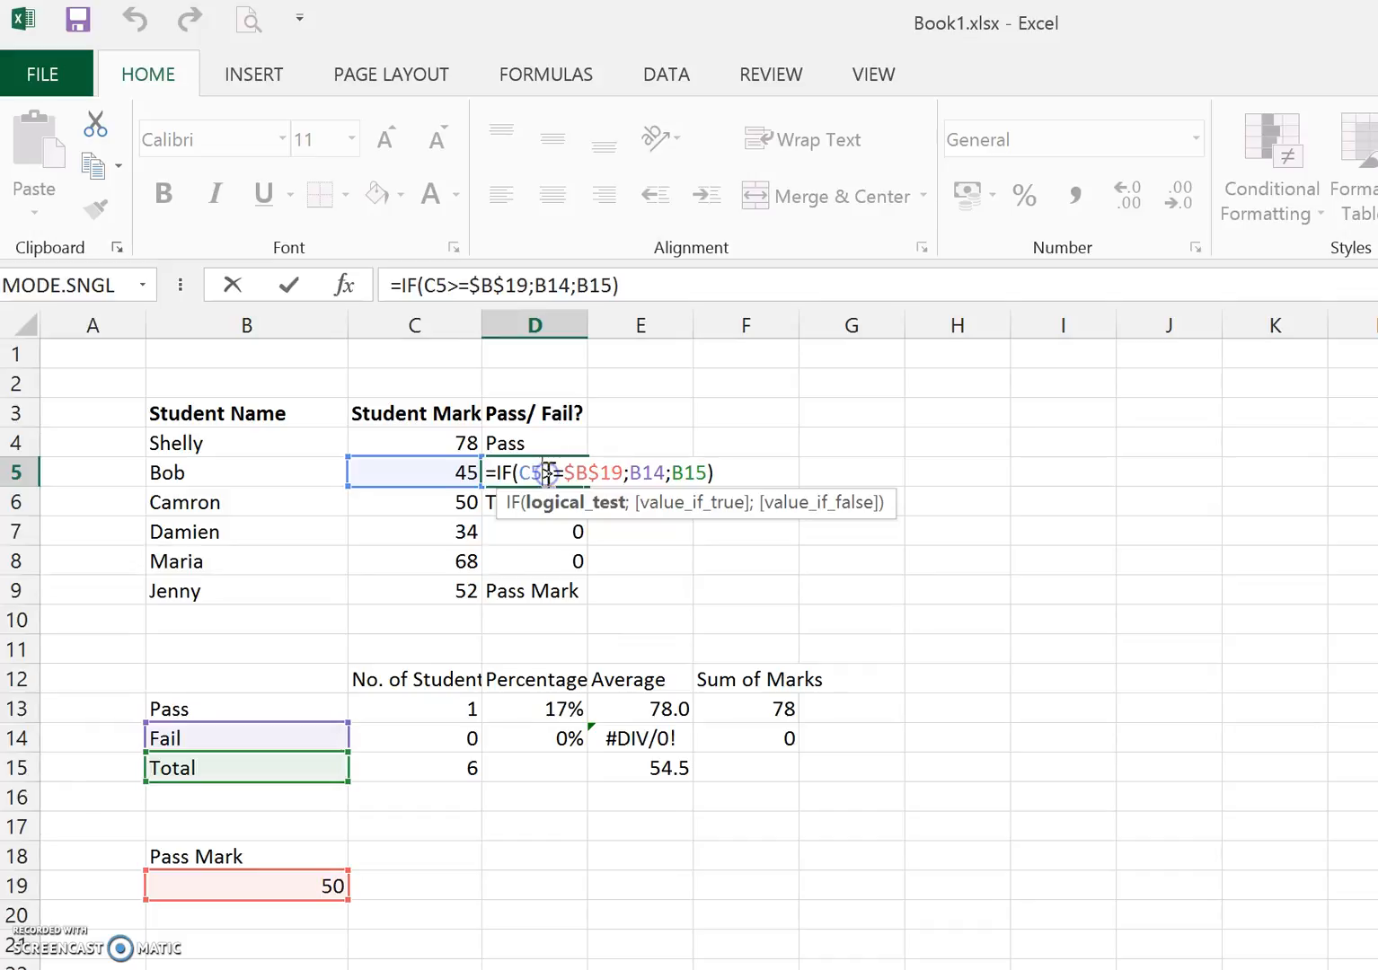
key("Return")
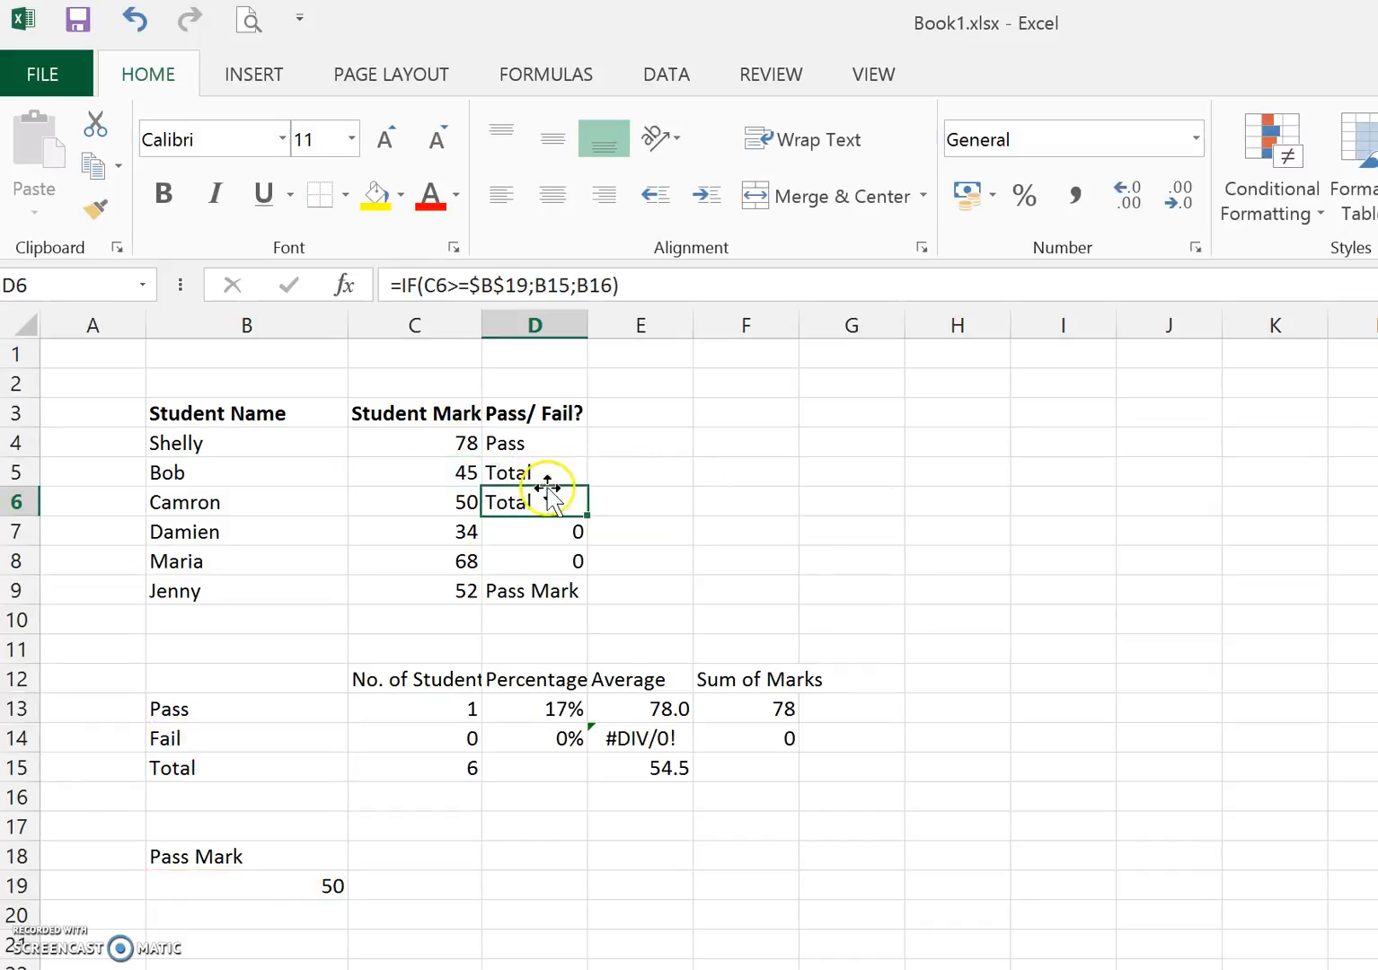
double_click(549, 495)
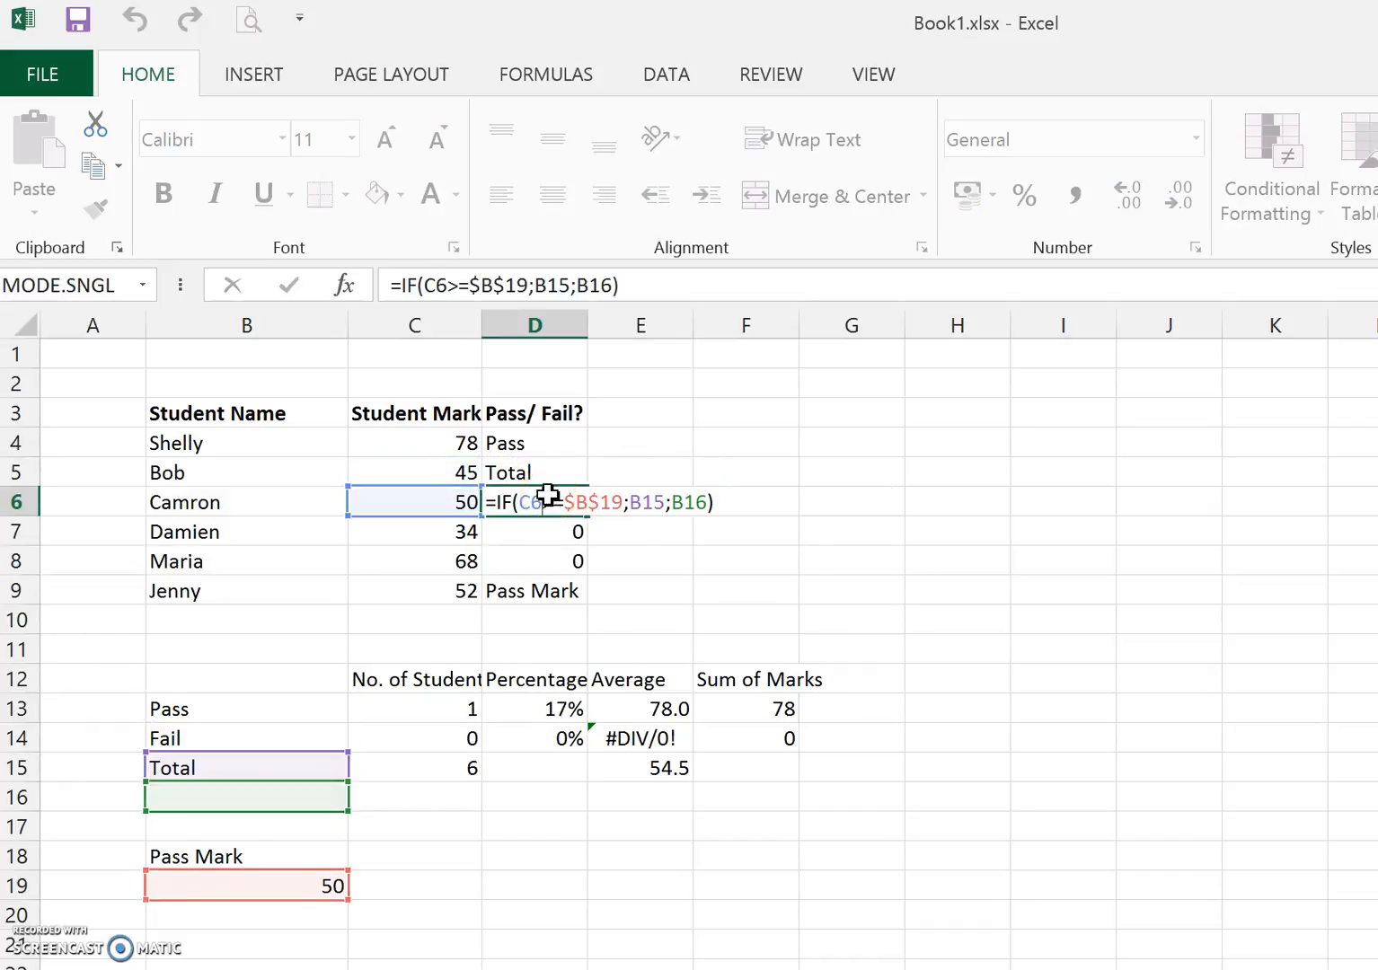
key("Return")
- Make the B13 reference in D4's IF formula absolute as $B$13
left_click(530, 433)
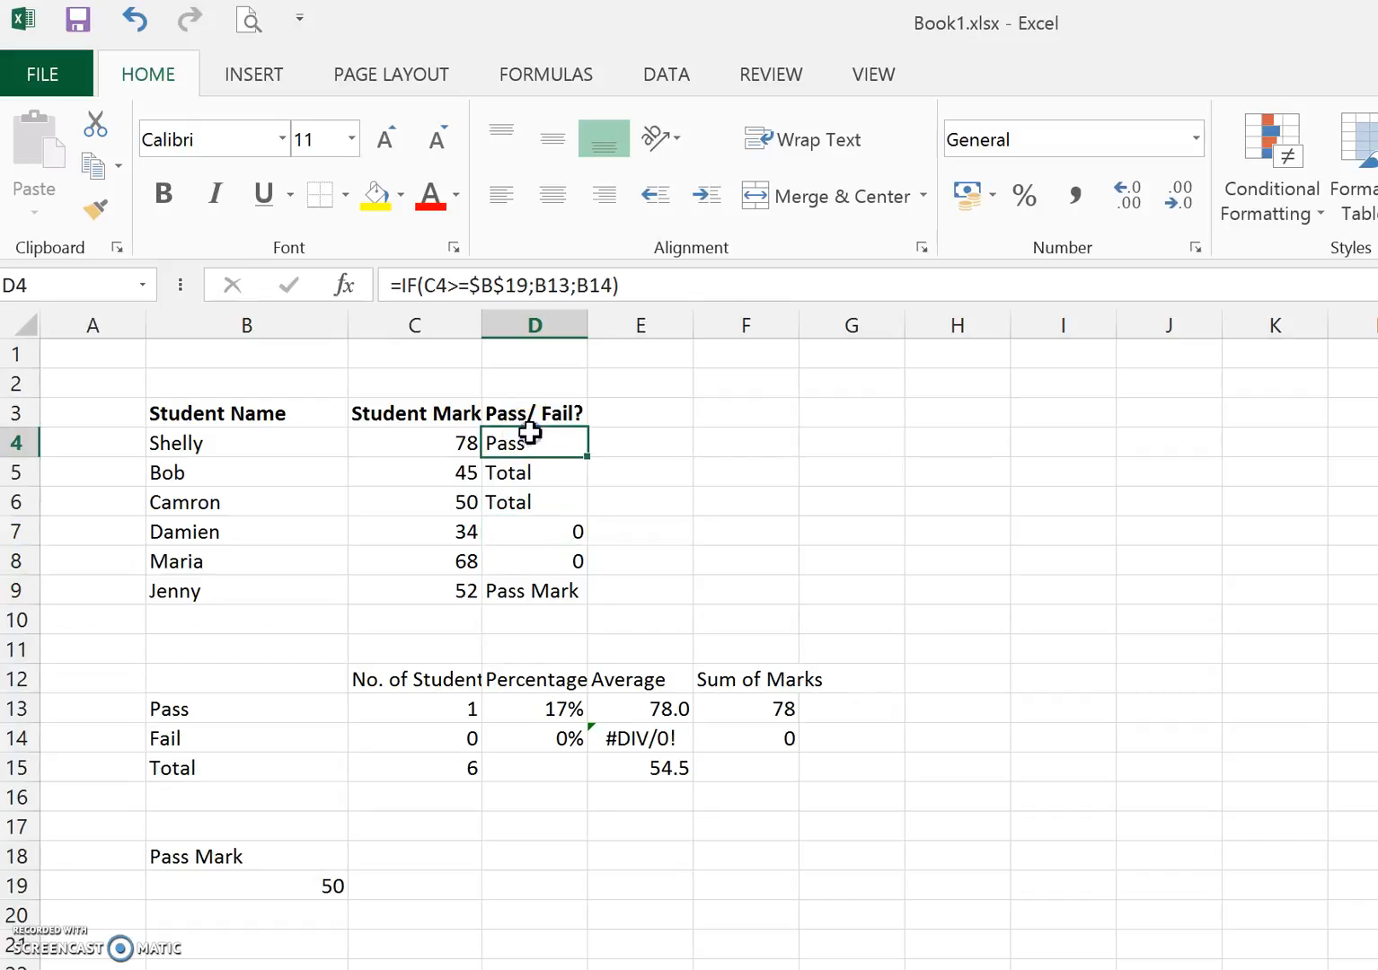
left_click(533, 284)
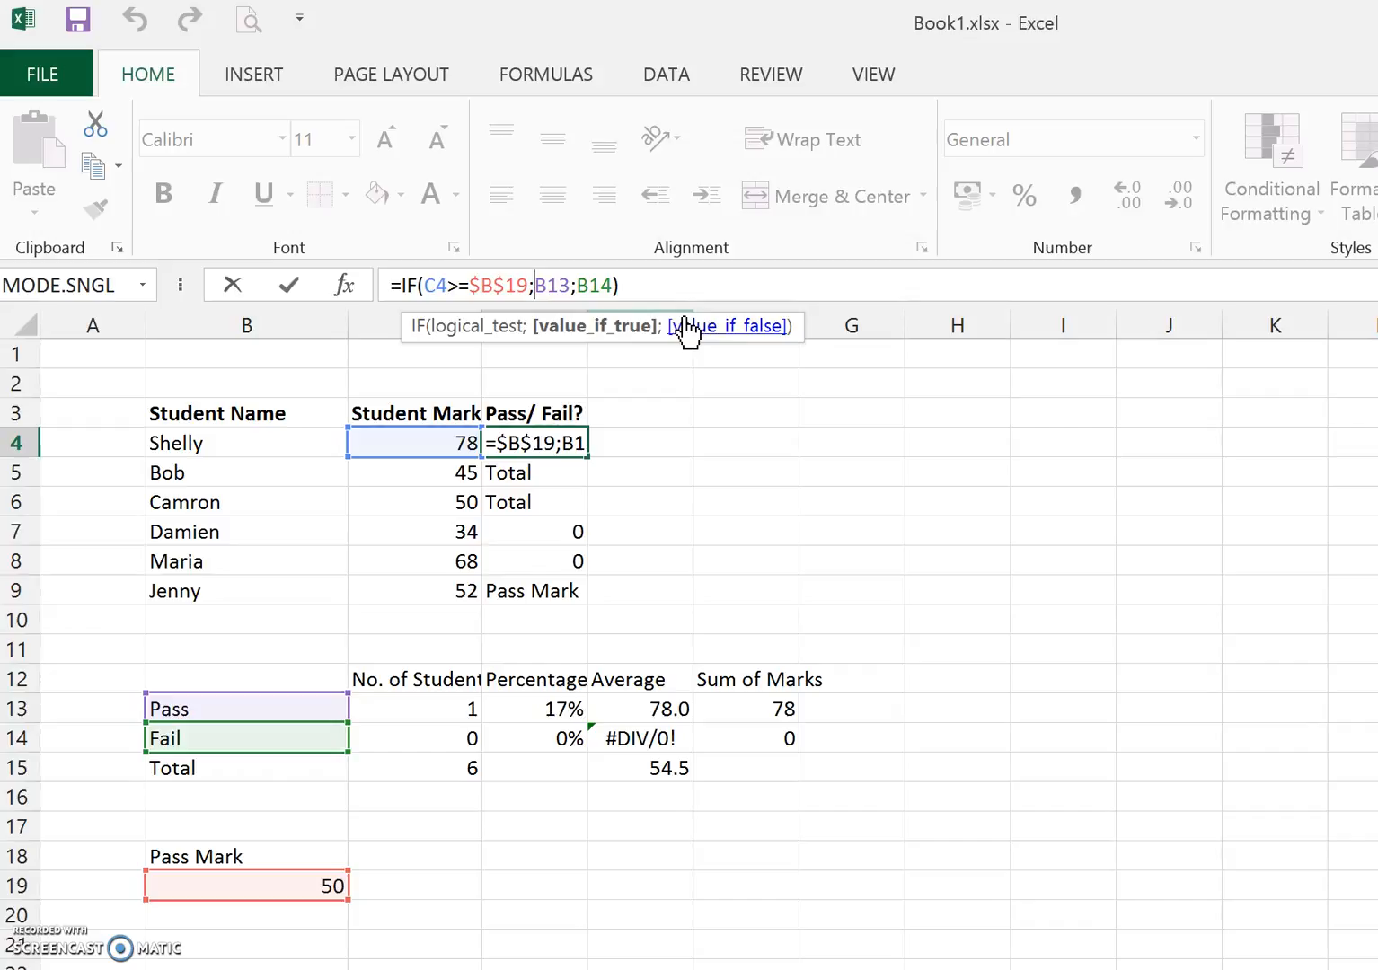
type("$")
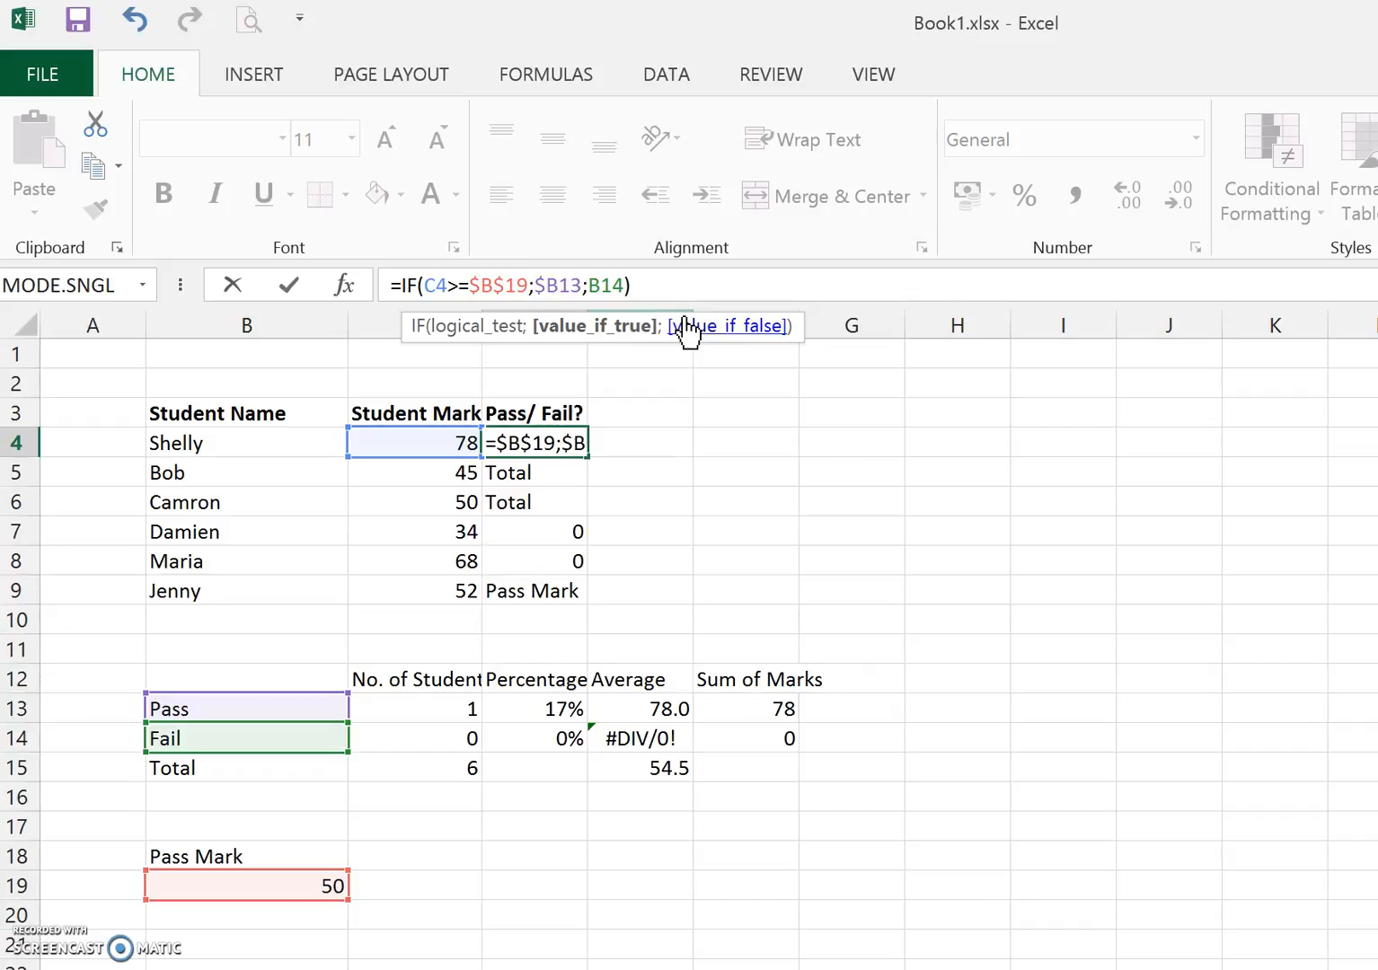
key("Right")
type("$")
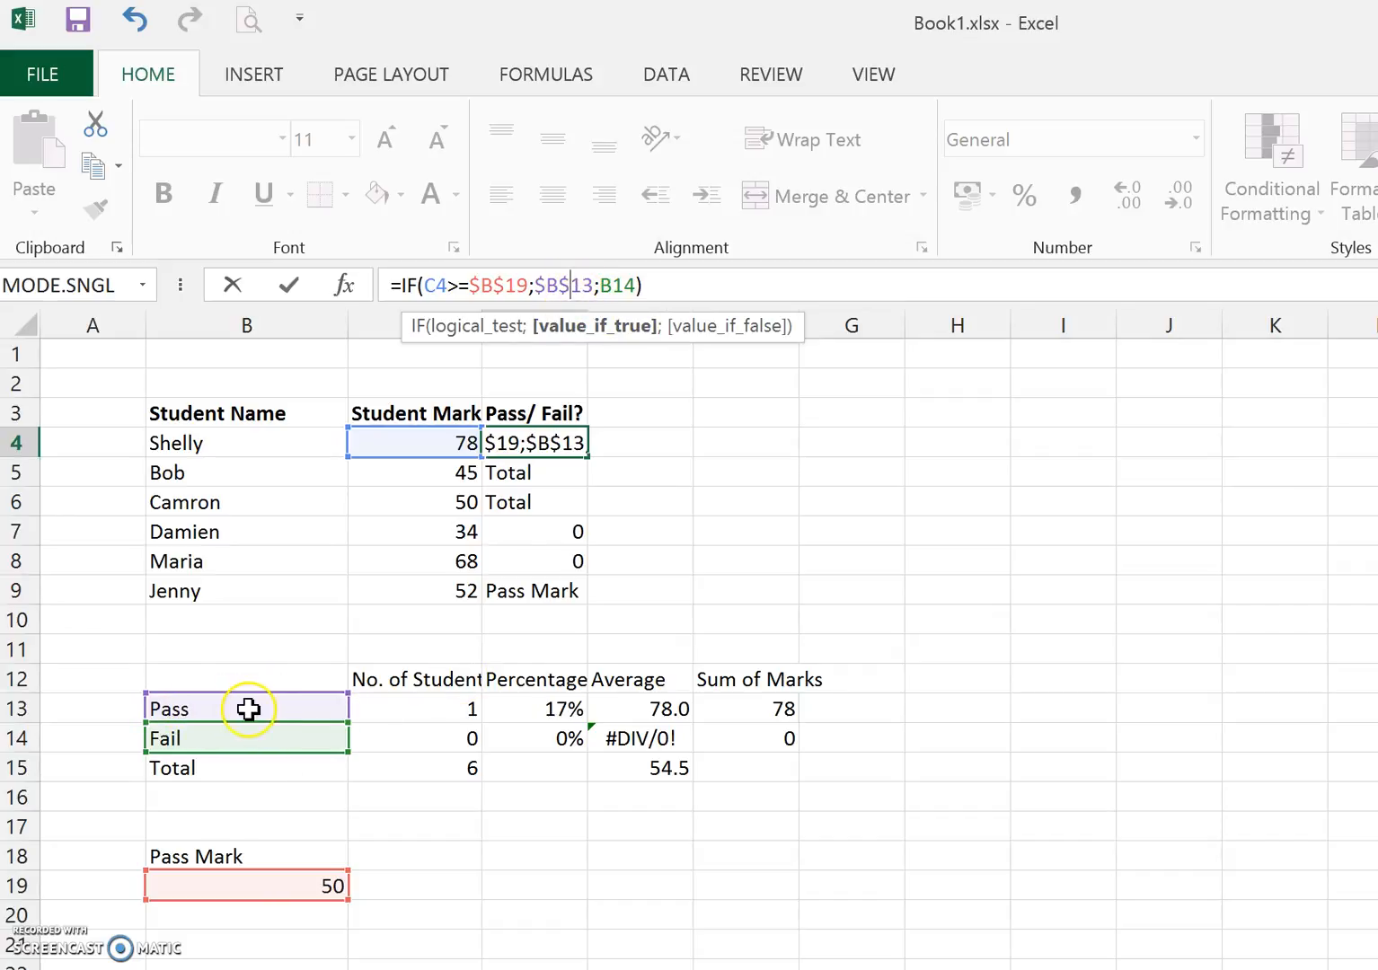
- Make the B14 reference in D4's IF formula absolute as $B$14
left_click(599, 285)
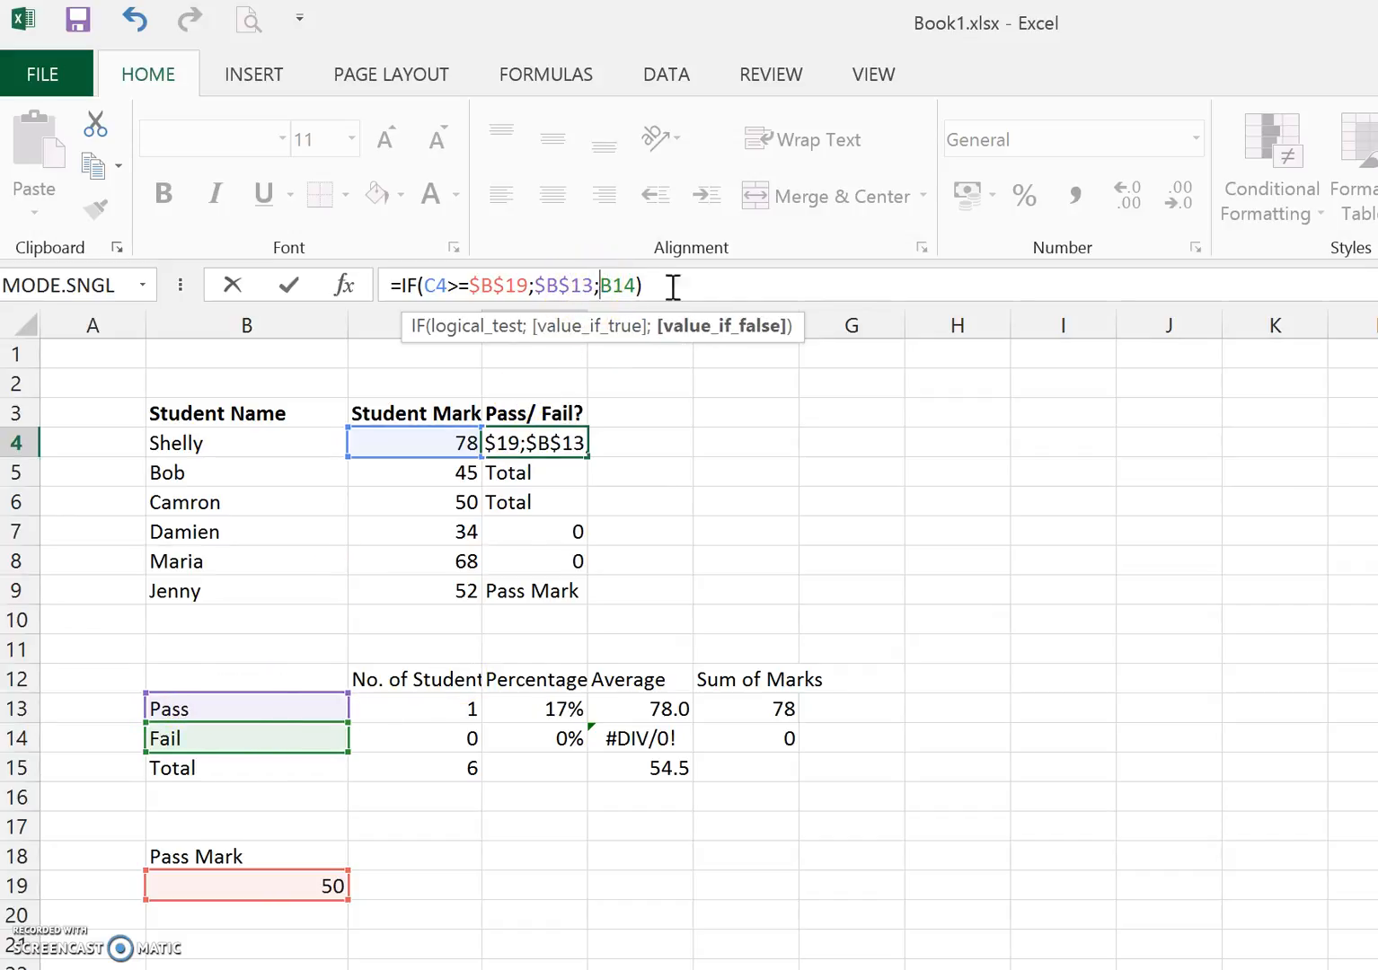
type("$")
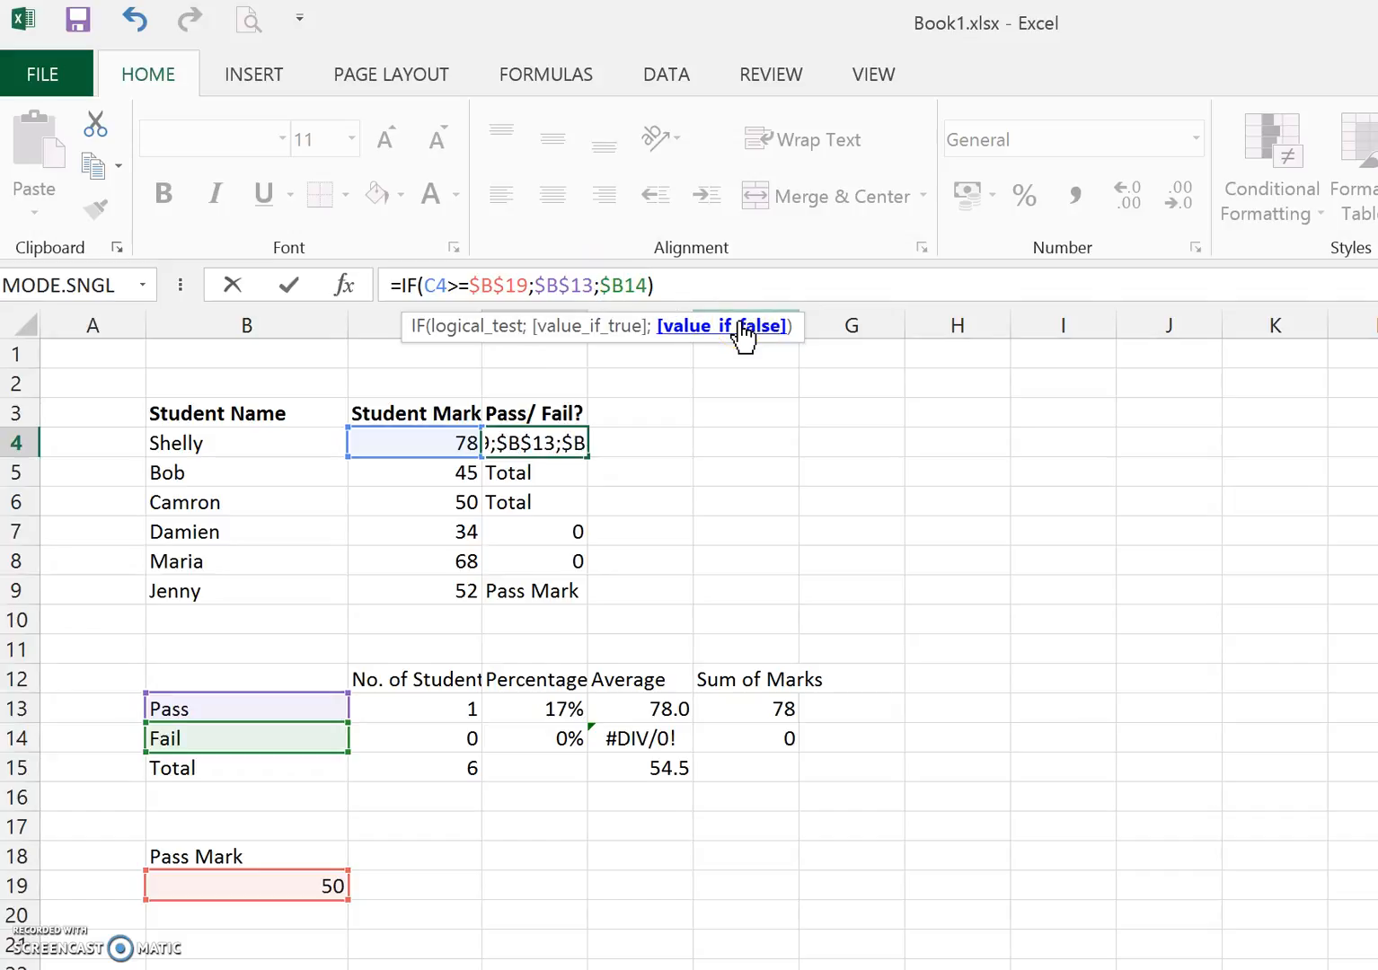
key("Right")
type("$")
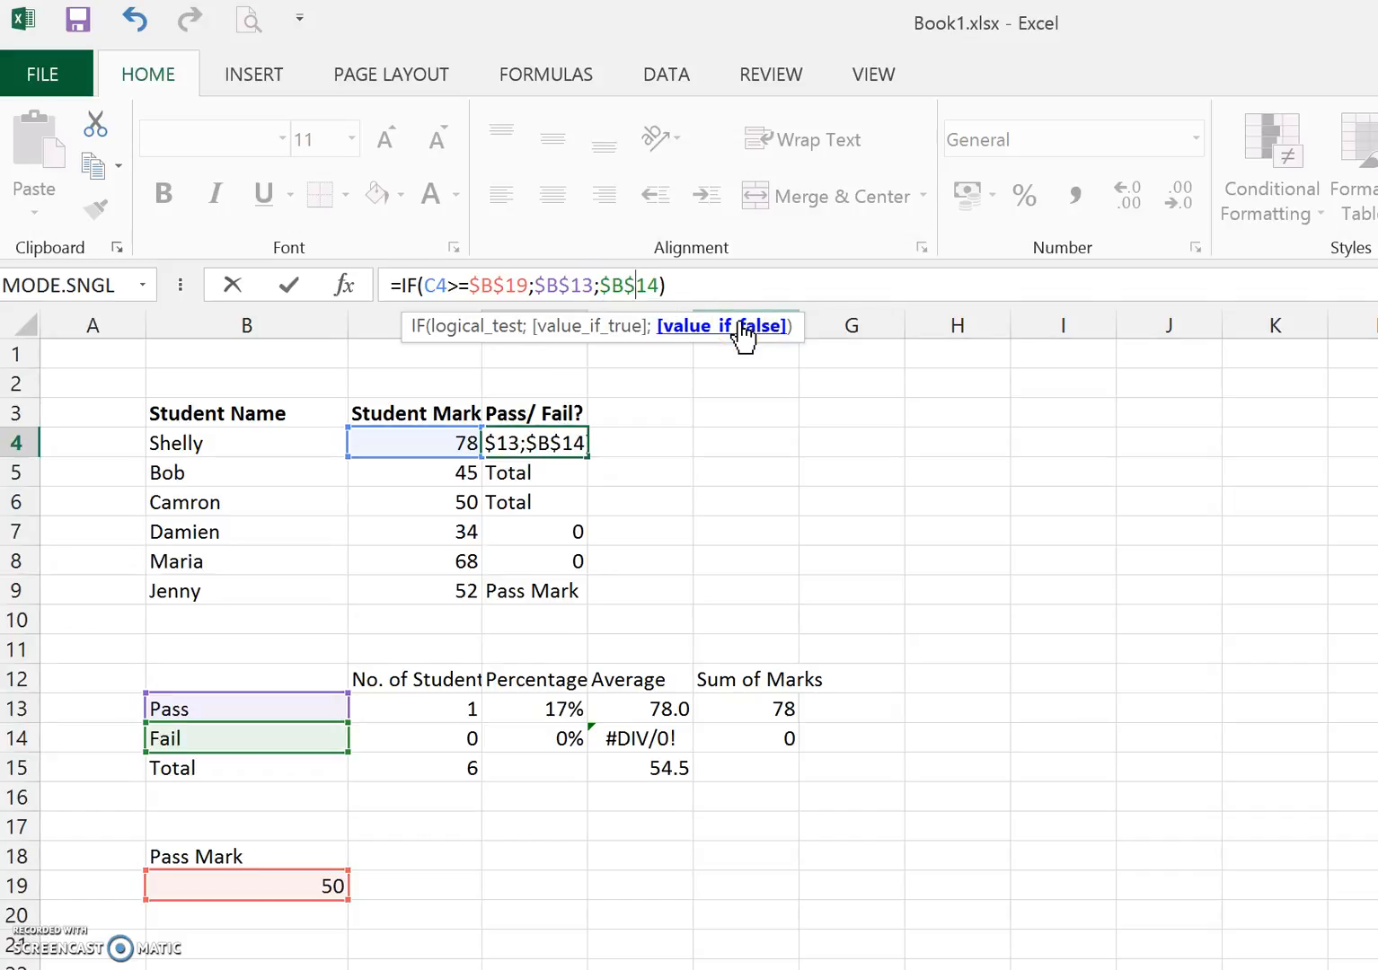
key("Return")
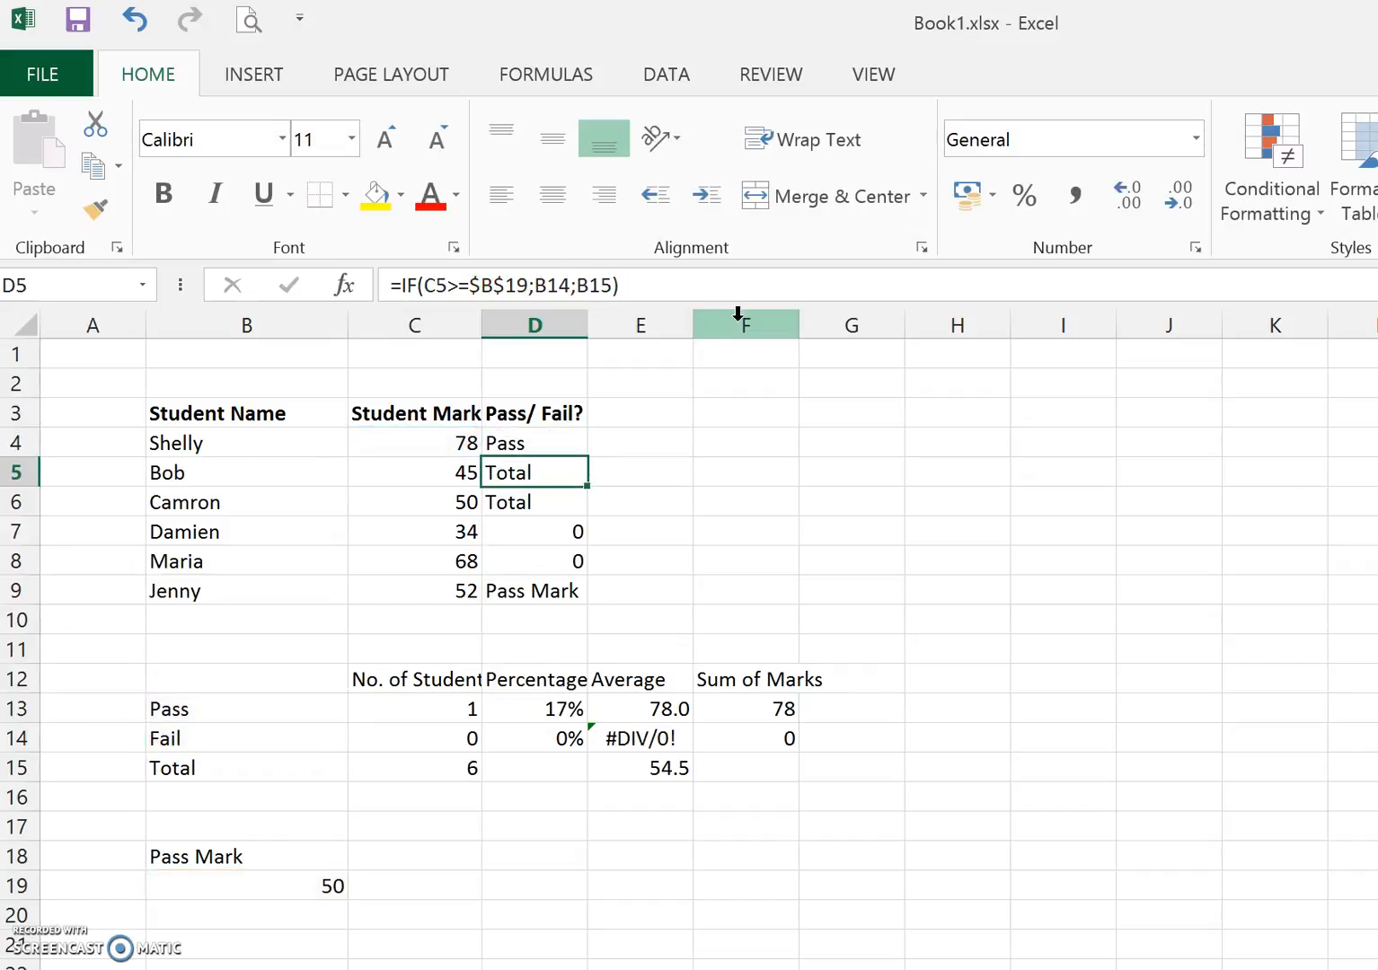
- Copy D4's formula with the absolute references $B$13 and $B$14 down the Pass/ Fail? column to D9
left_click(539, 444)
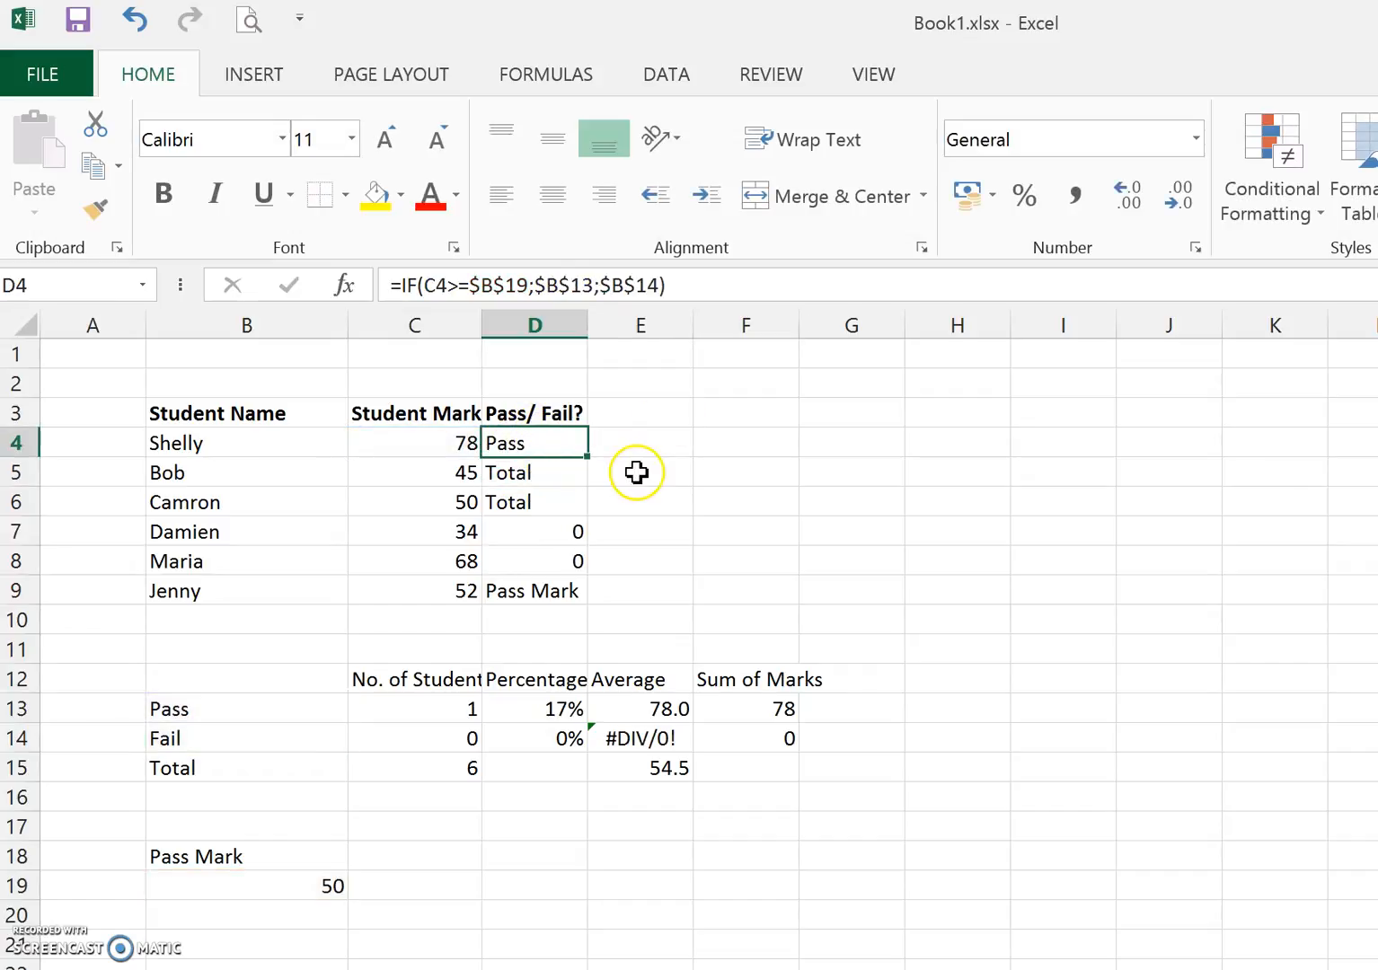
left_click_drag(589, 456, 582, 605)
left_click(726, 531)
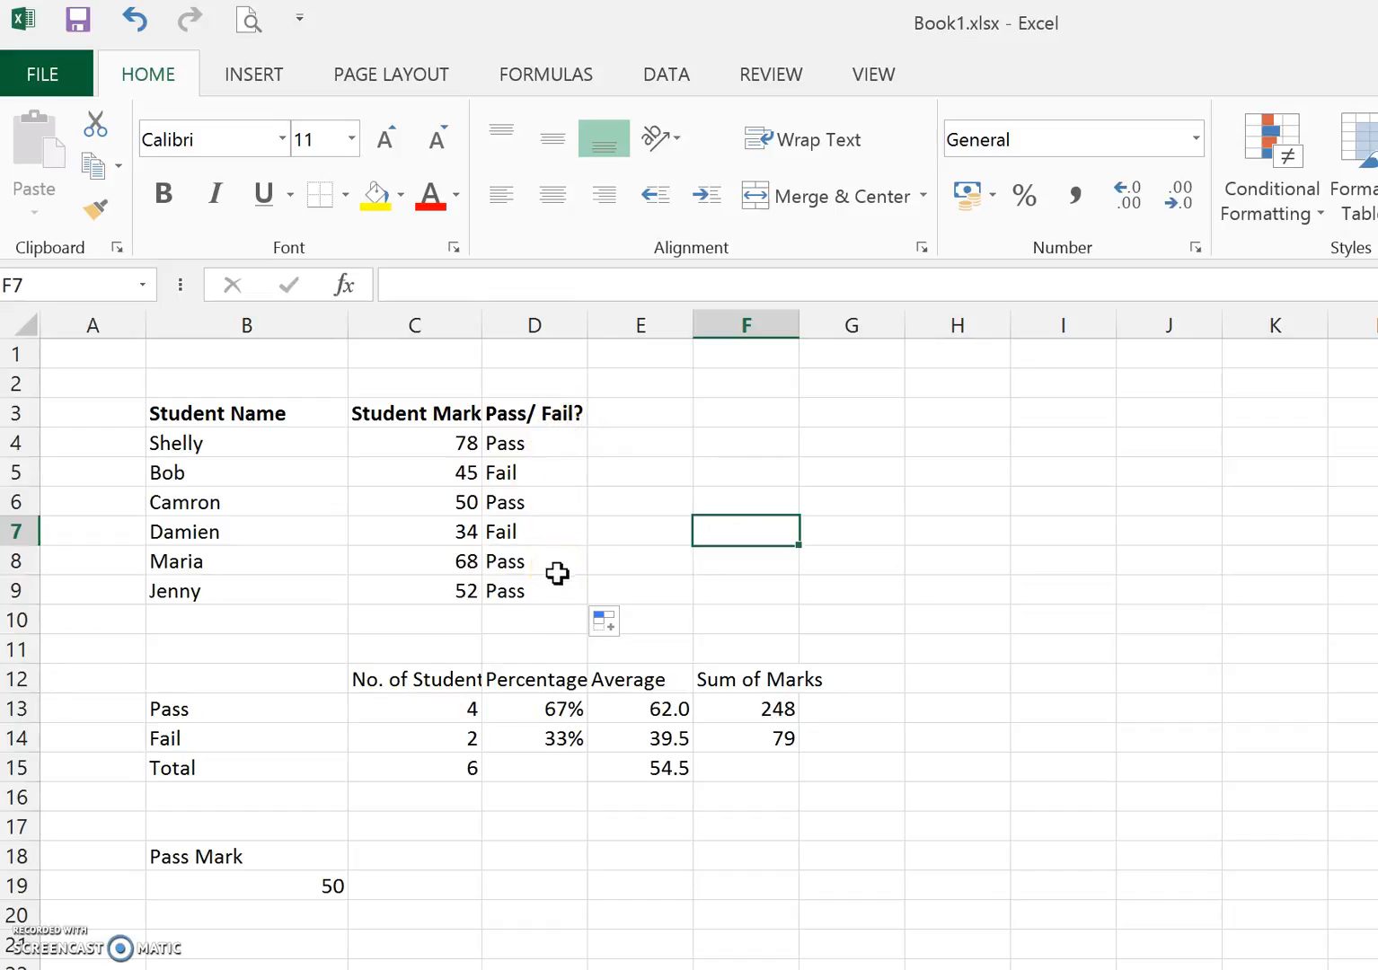
- Change the summary table's Pass label in B13 to P and the Fail label in B14 to F
left_click(219, 709)
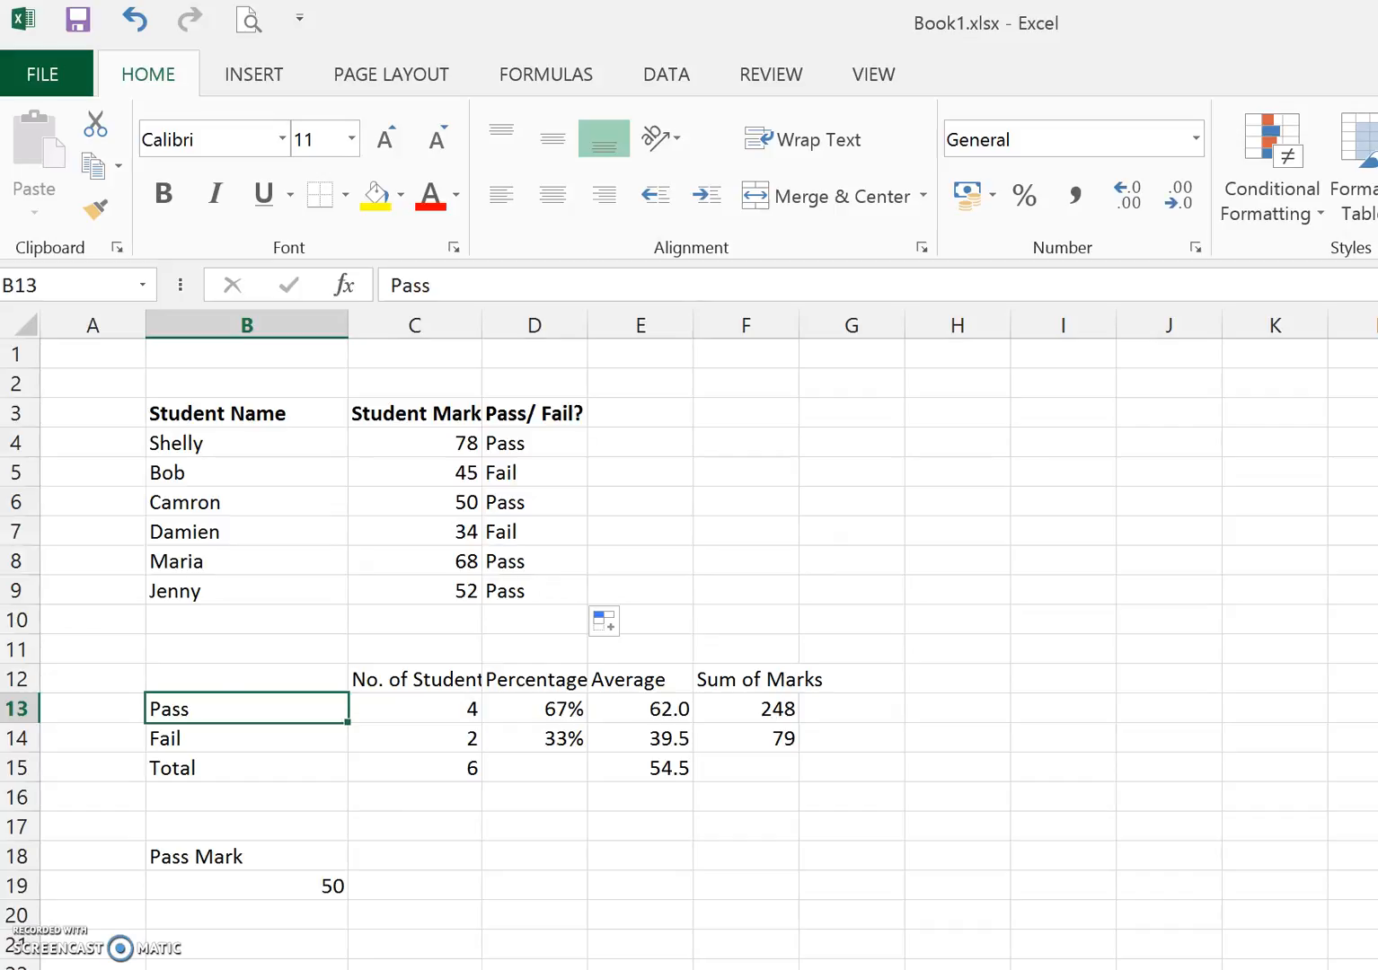
type("P")
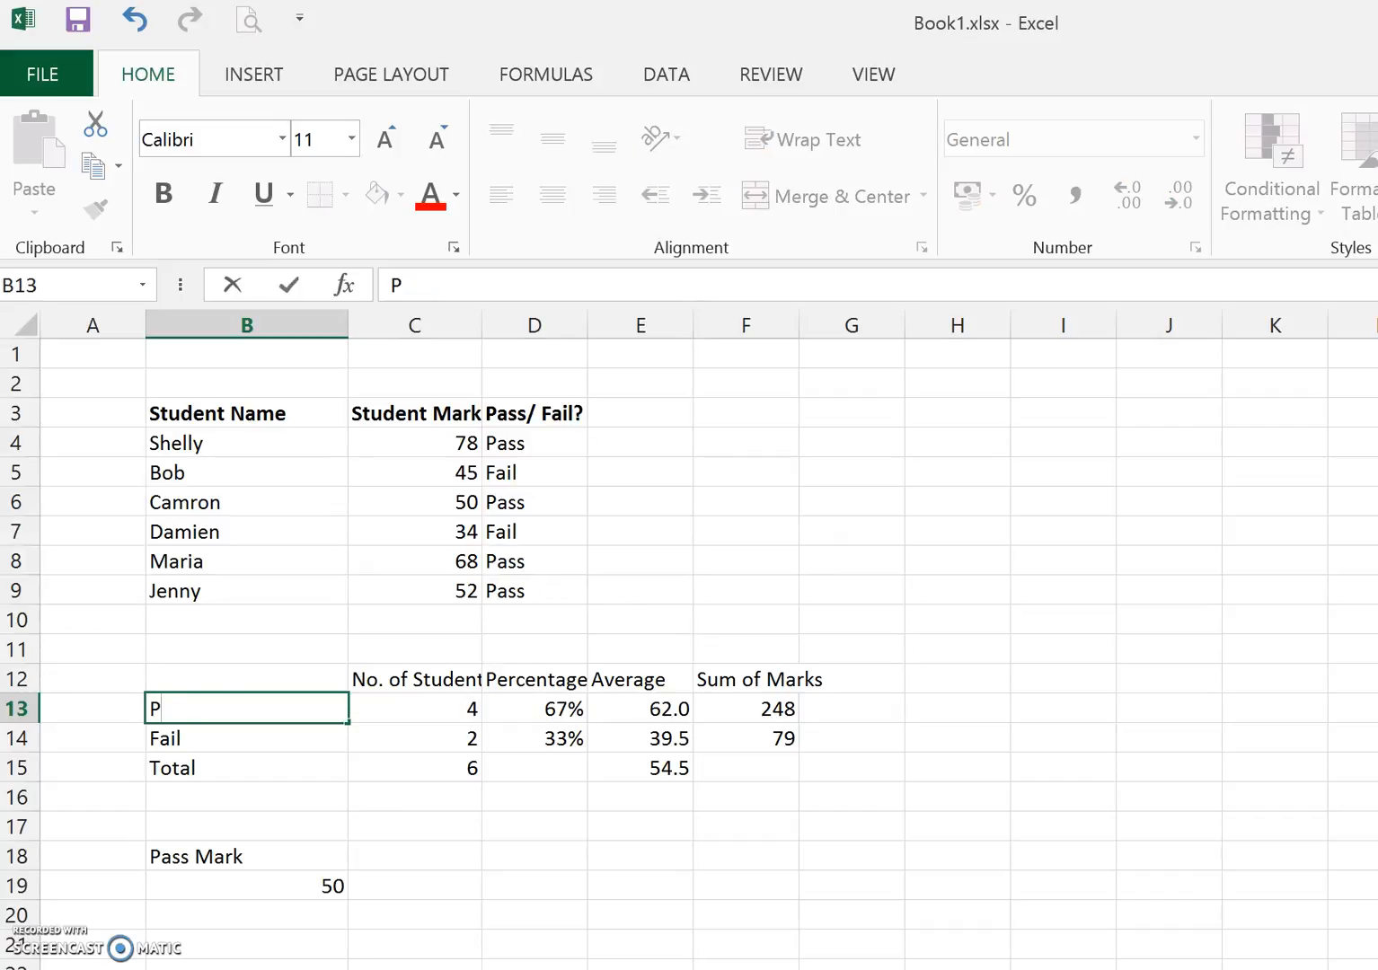
key("Return")
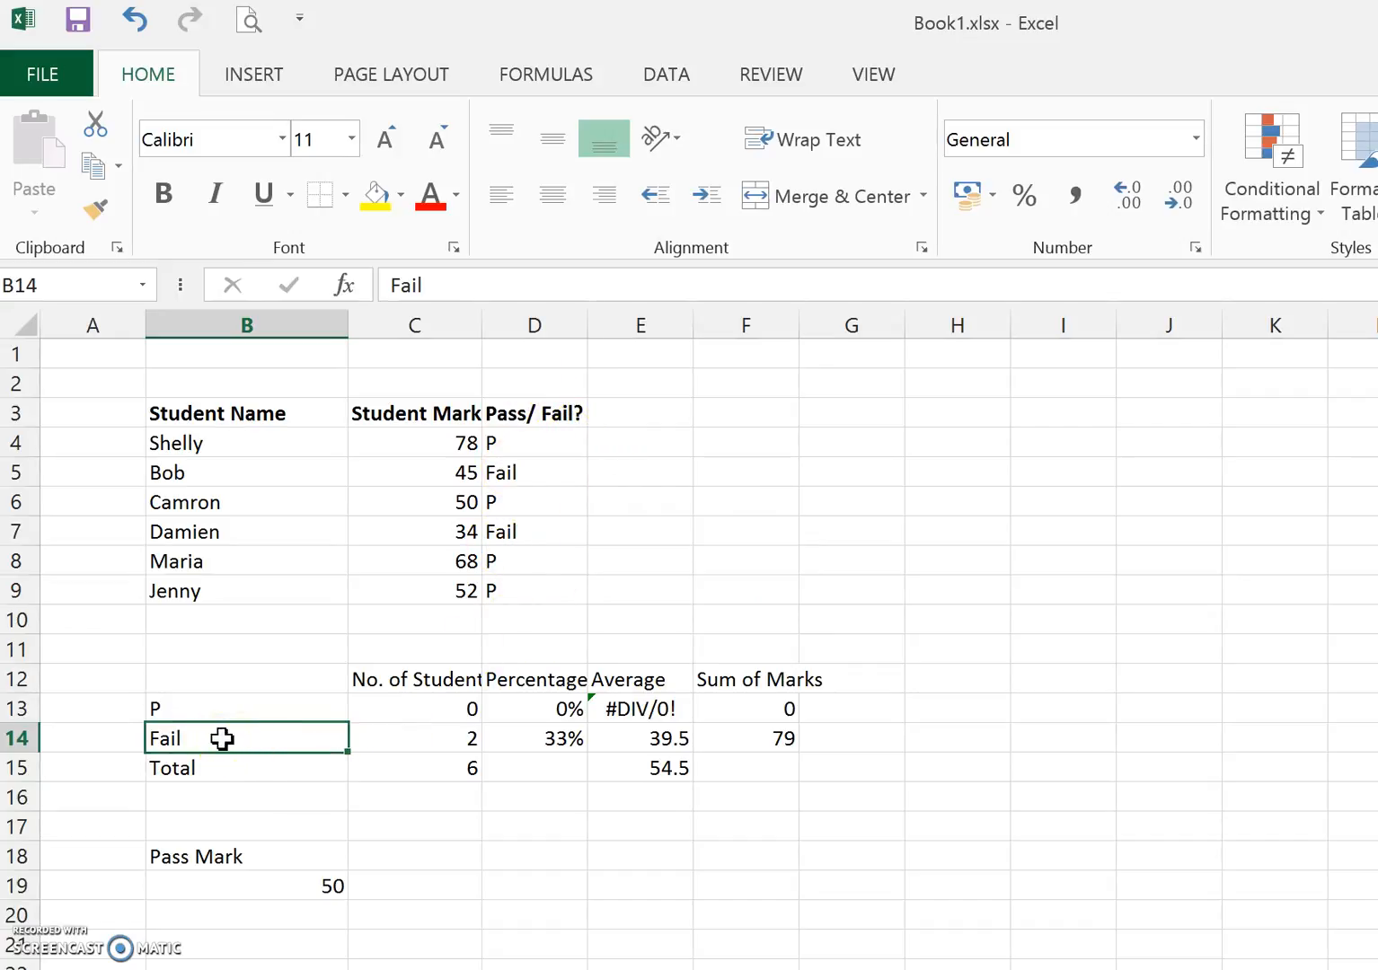
type("F")
key("Return")
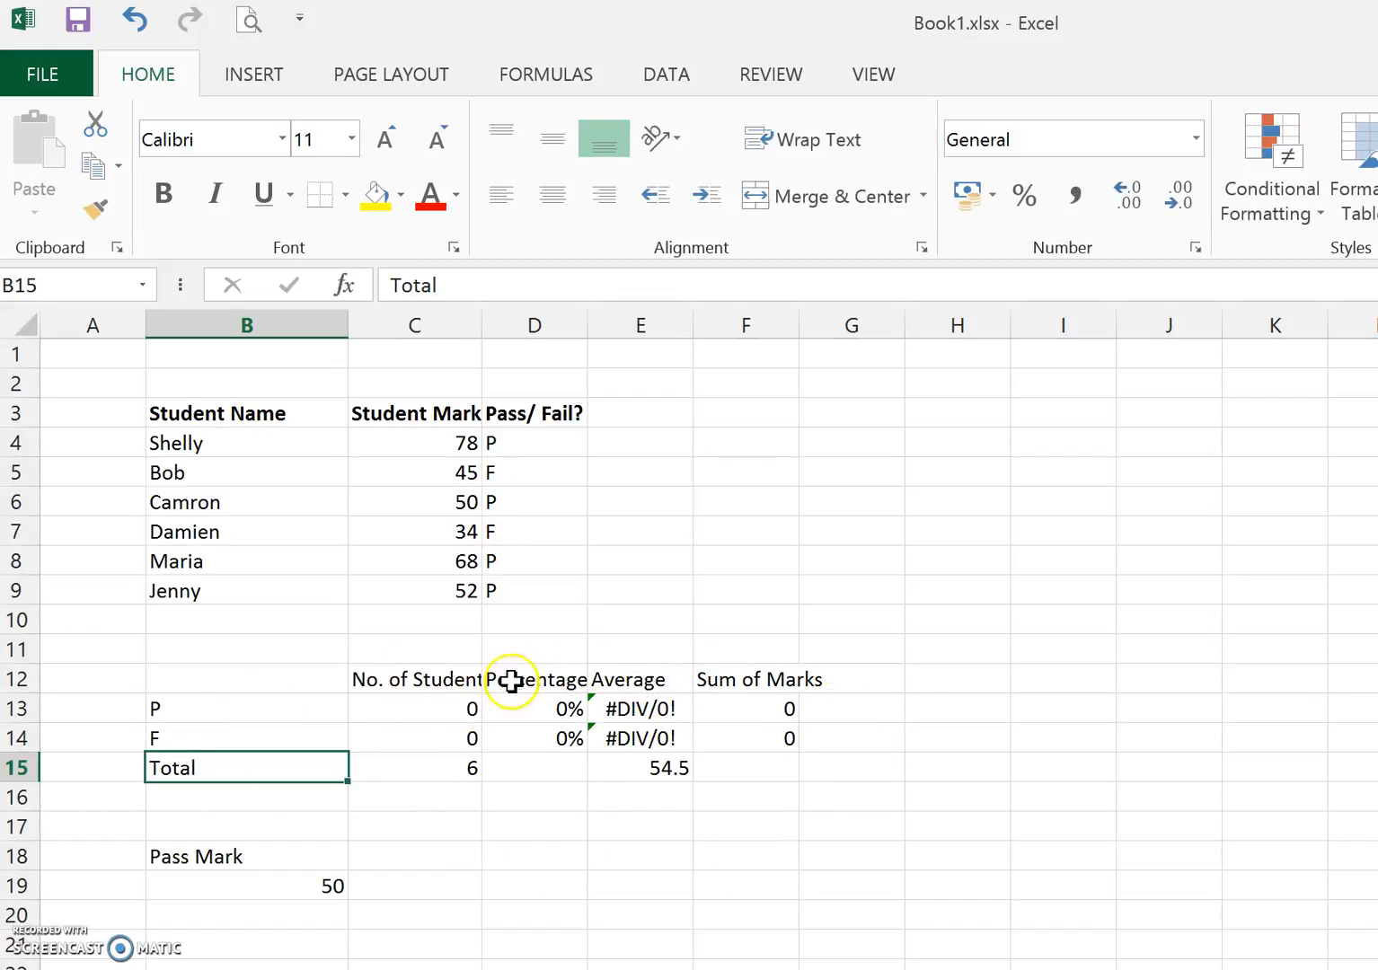
- Check the No. of Students formulas in C13 and C14, and replace the "Pass" criterion in C13's COUNTIF with B13
left_click(422, 705)
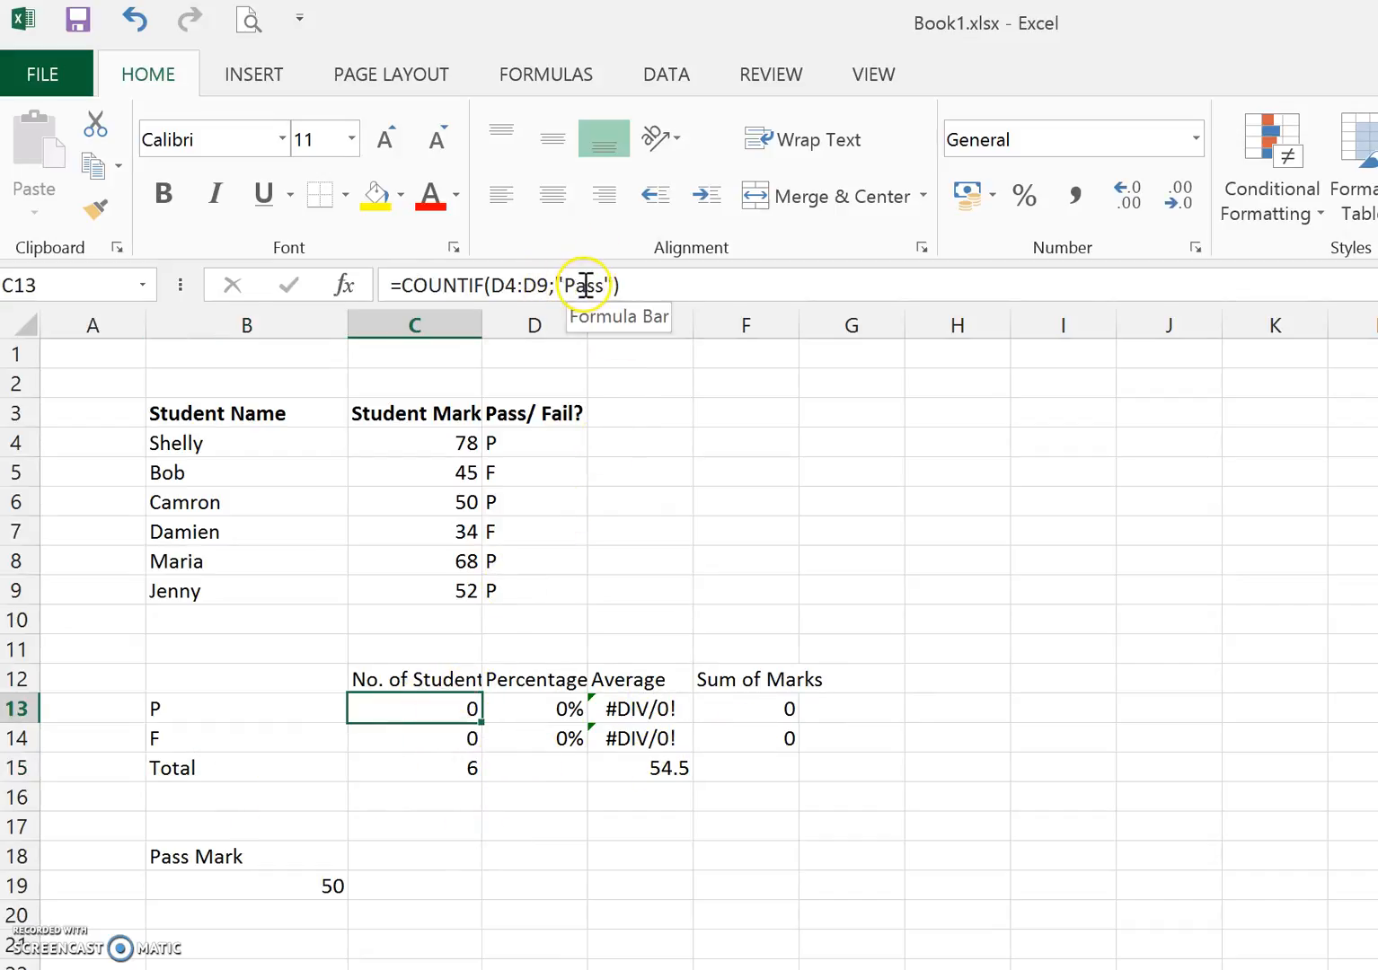
left_click(430, 736)
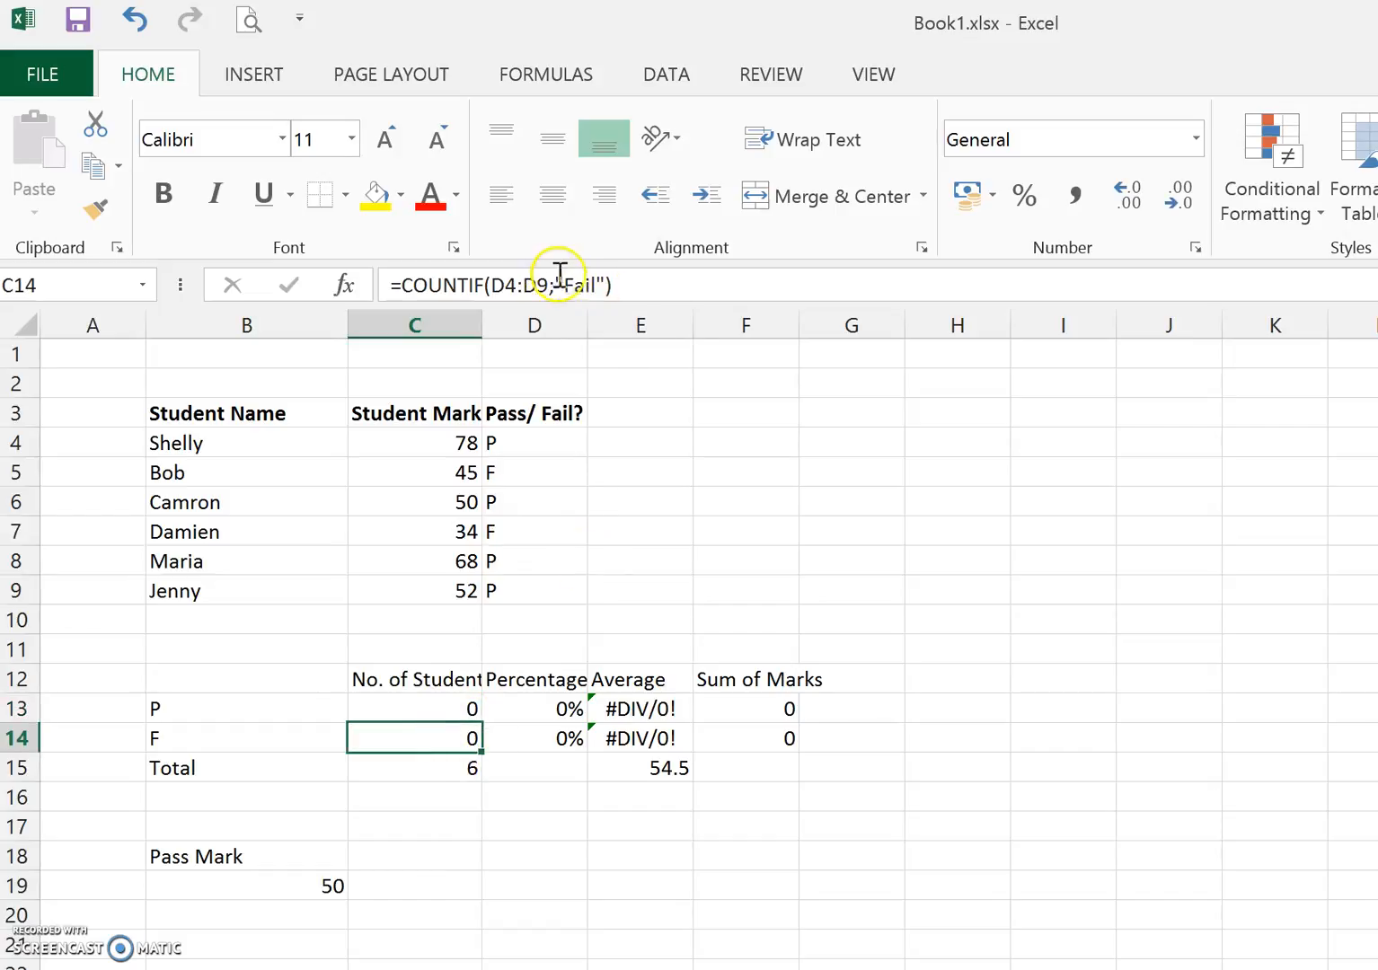
left_click(435, 705)
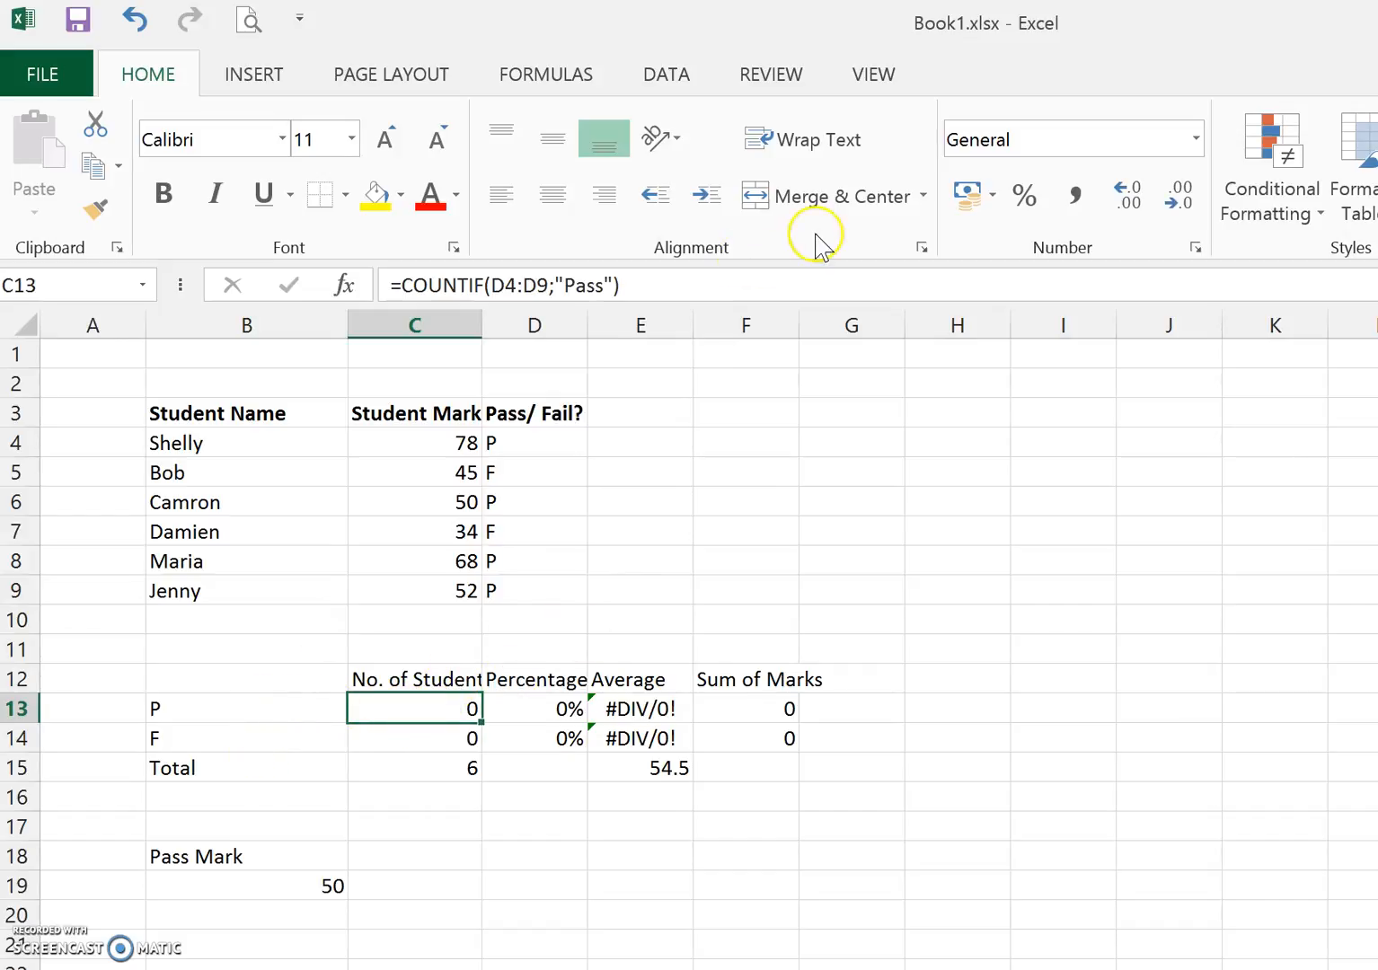
left_click(612, 285)
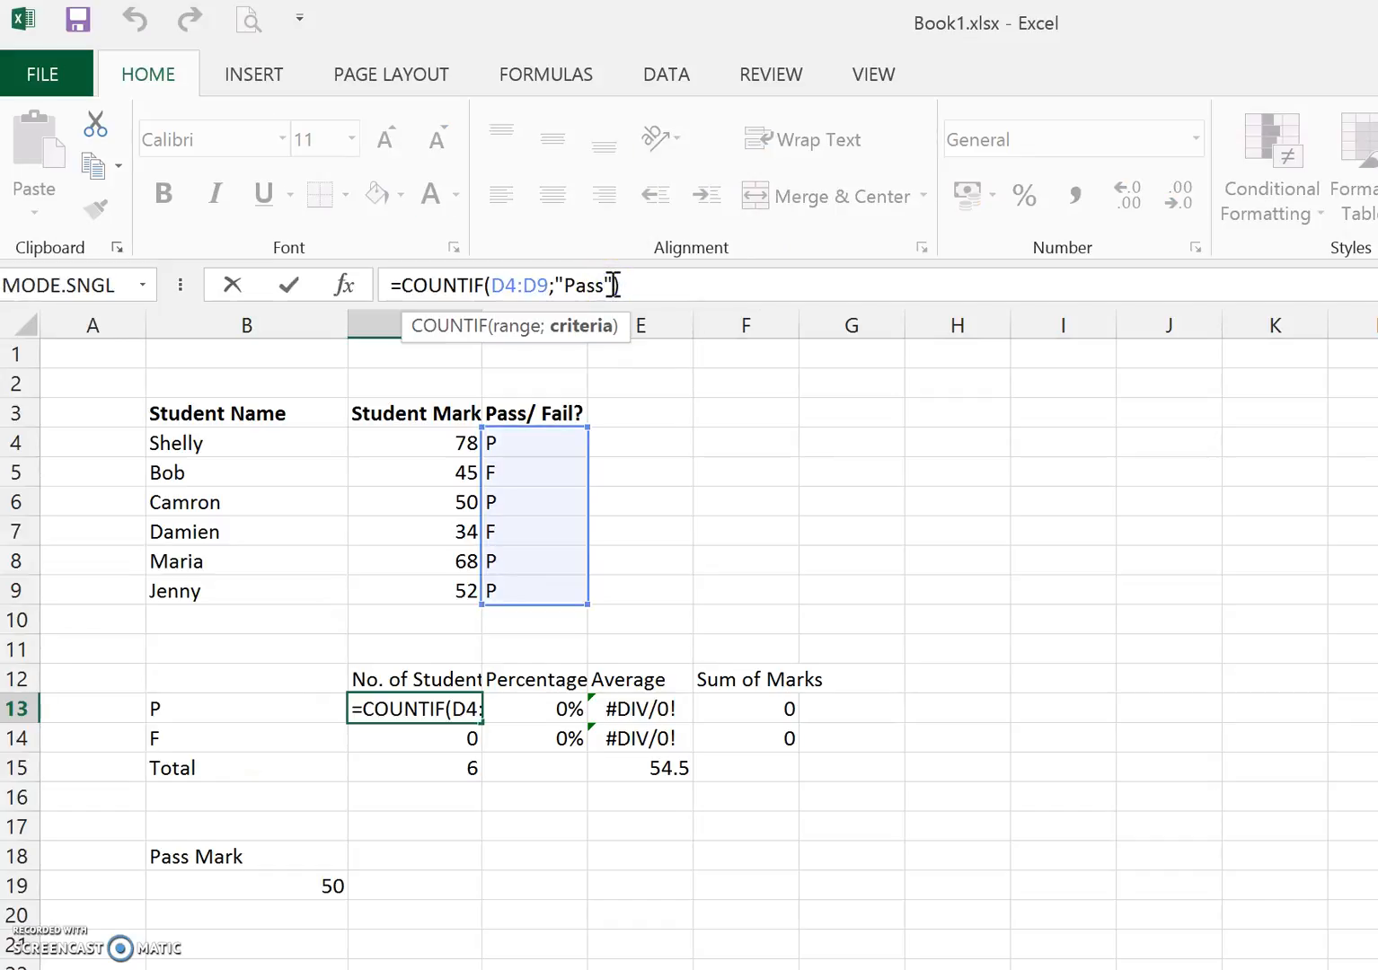
key("BackSpace")
key("BackSpace")
key("BackSpace")
key("BackSpace")
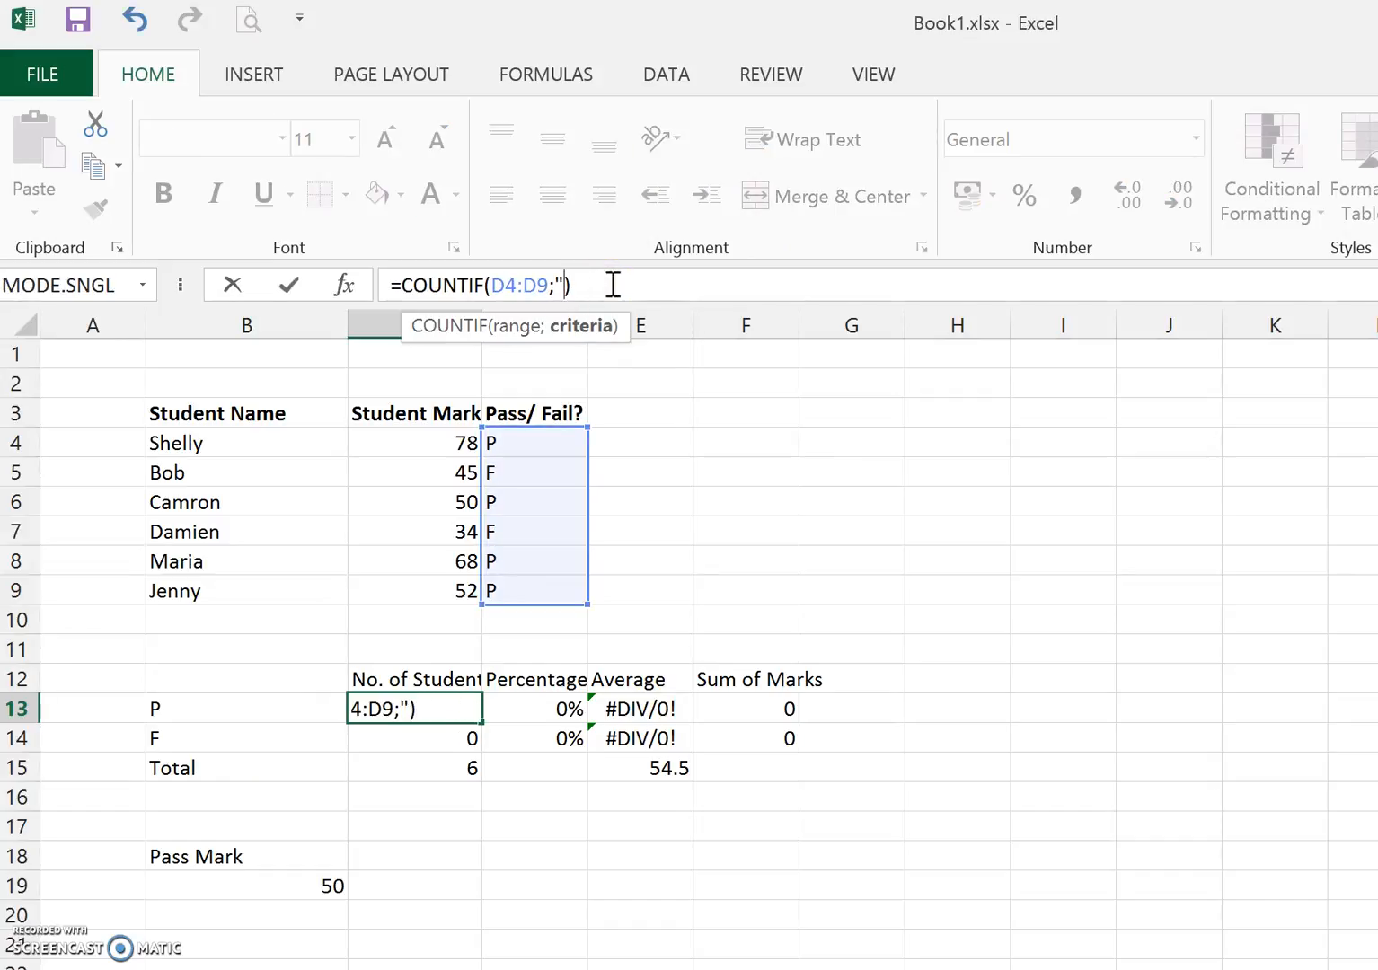
type("B")
type("13")
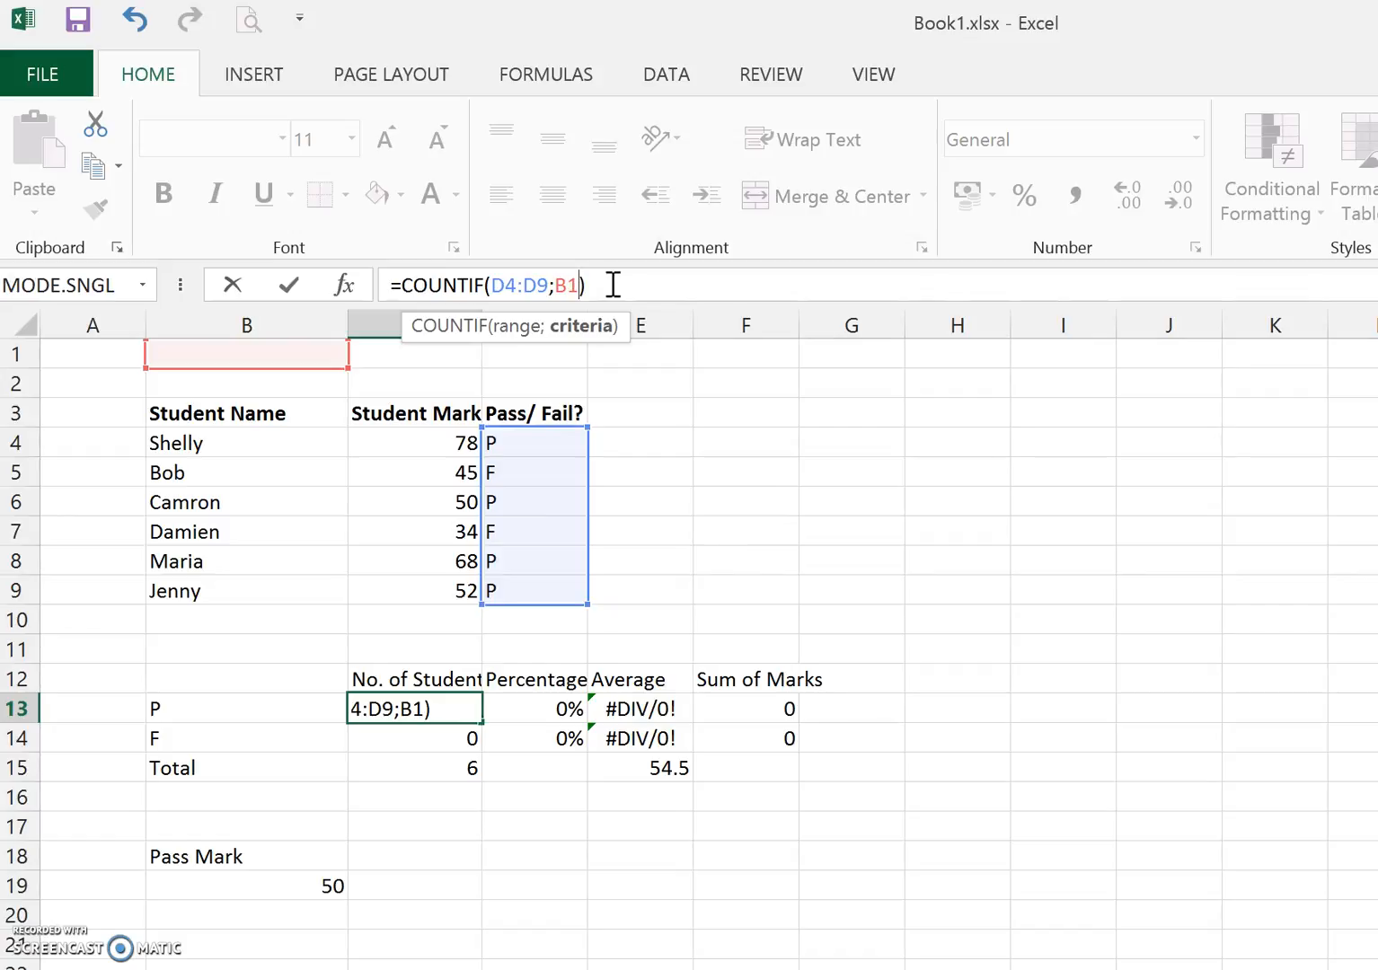
key("Return")
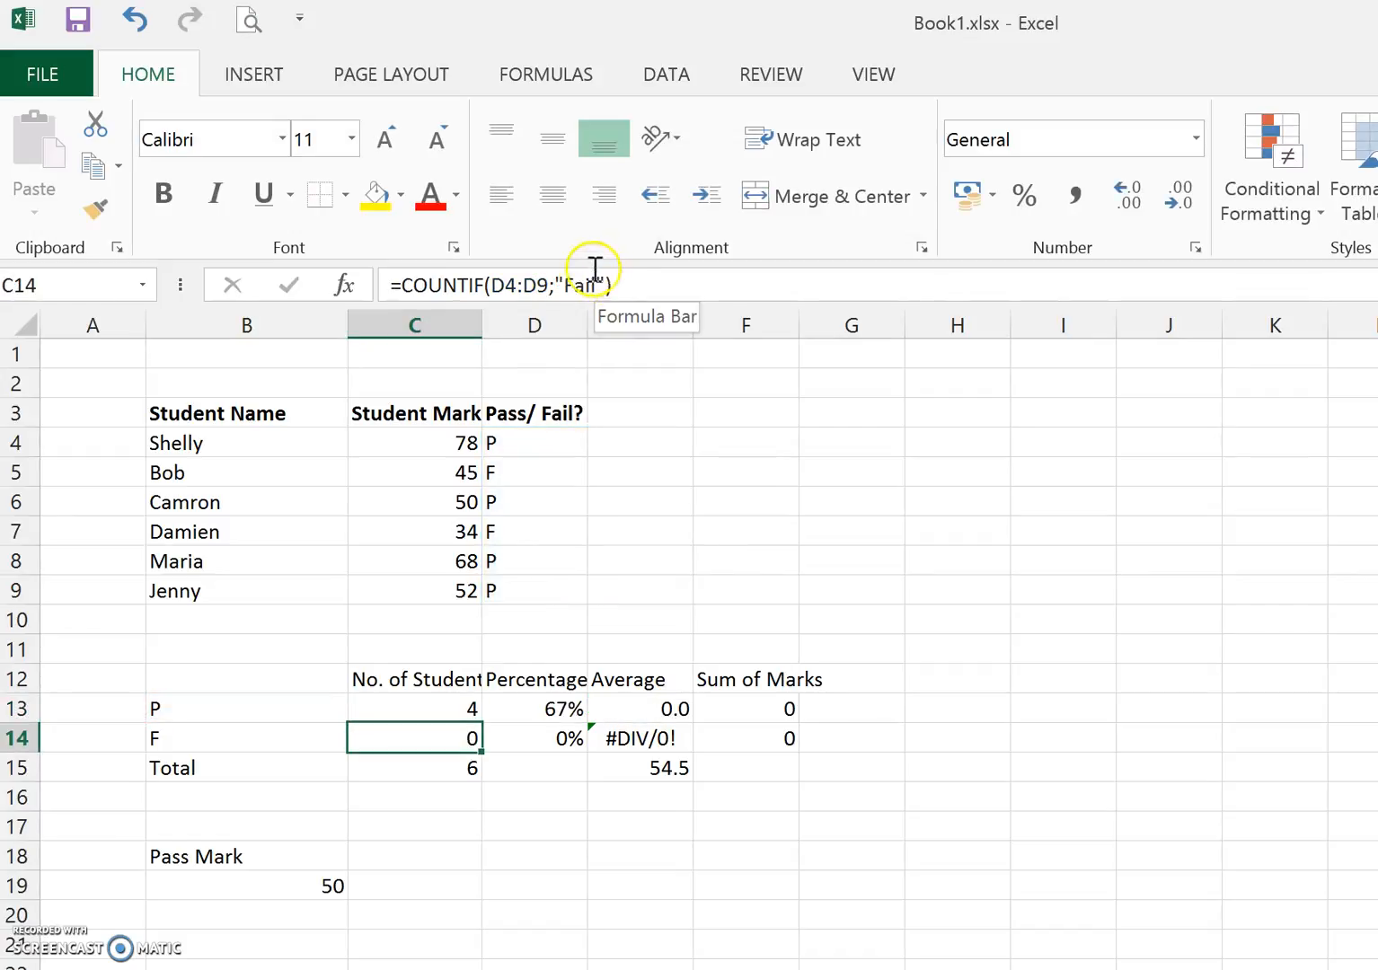
- Replace the "Fail" criterion in C14's COUNTIF formula with a reference to B14
left_click(599, 286)
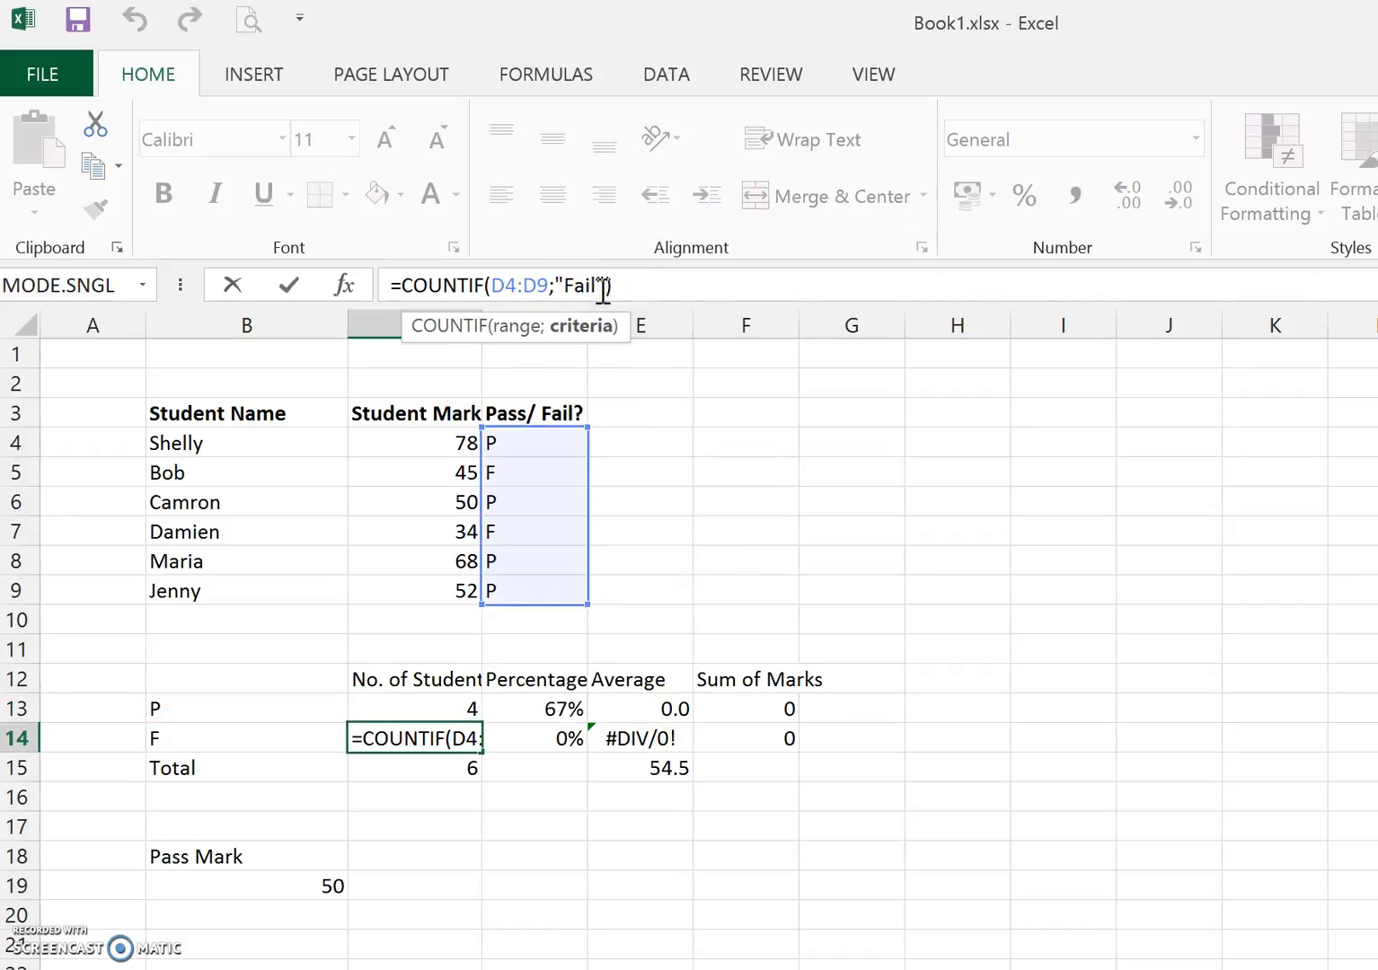
key("BackSpace")
key("BackSpace")
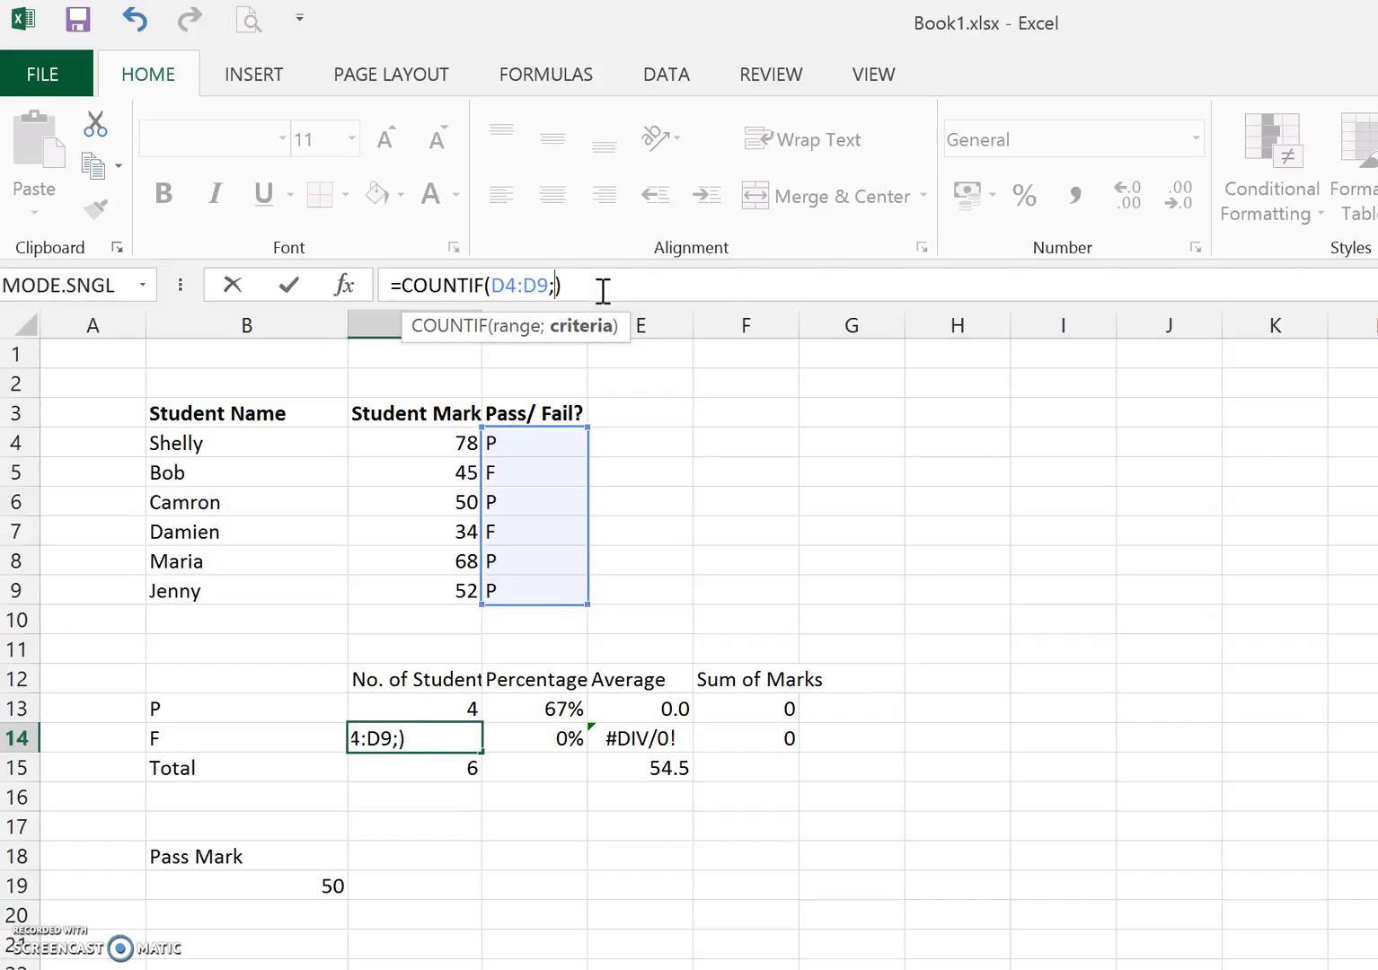
type("B14")
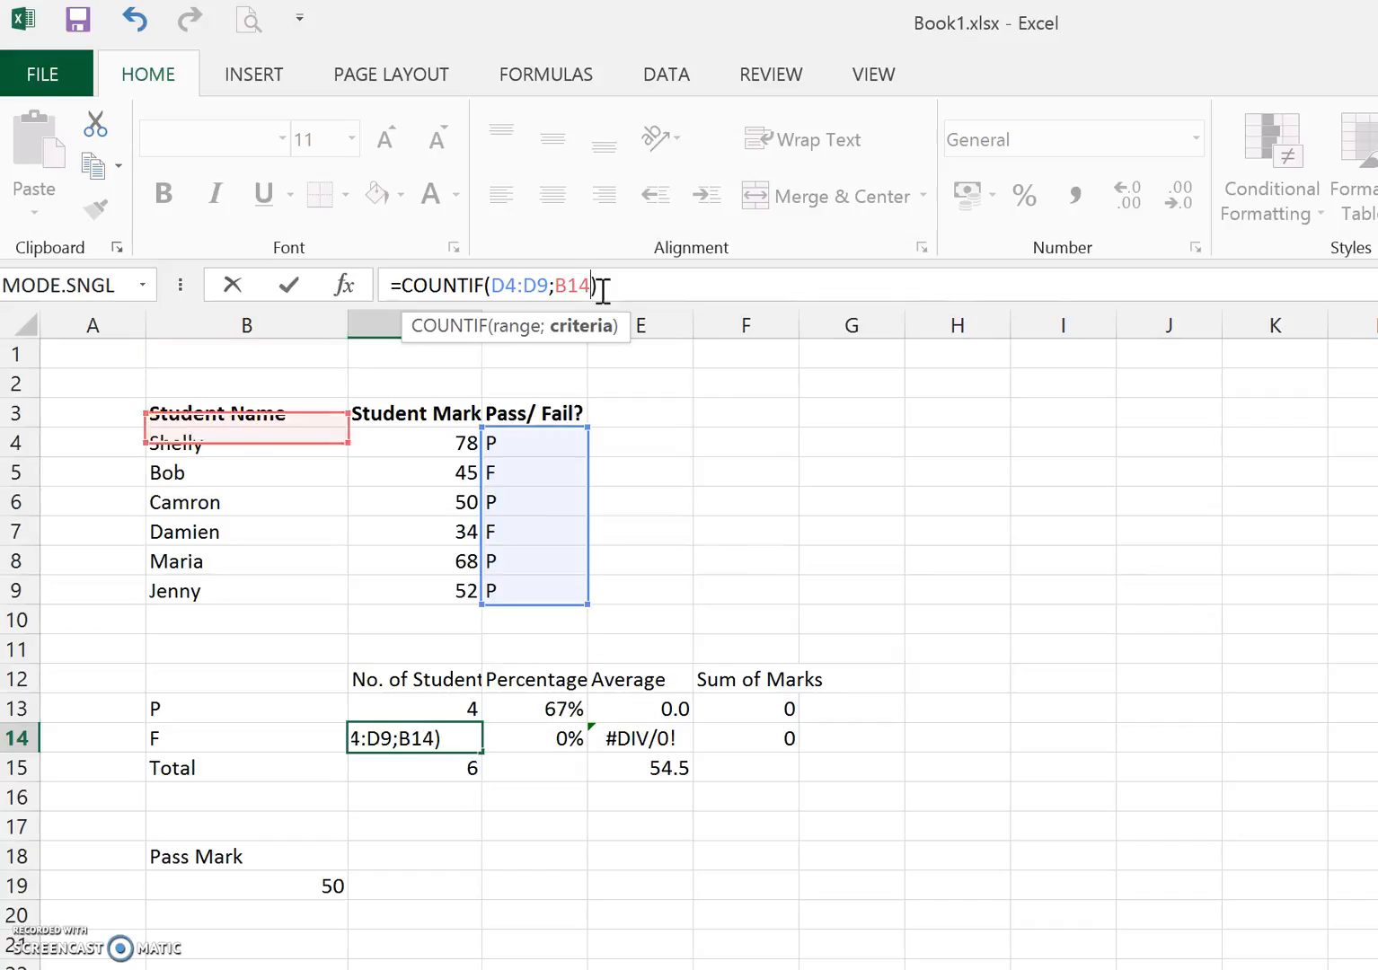
key("Return")
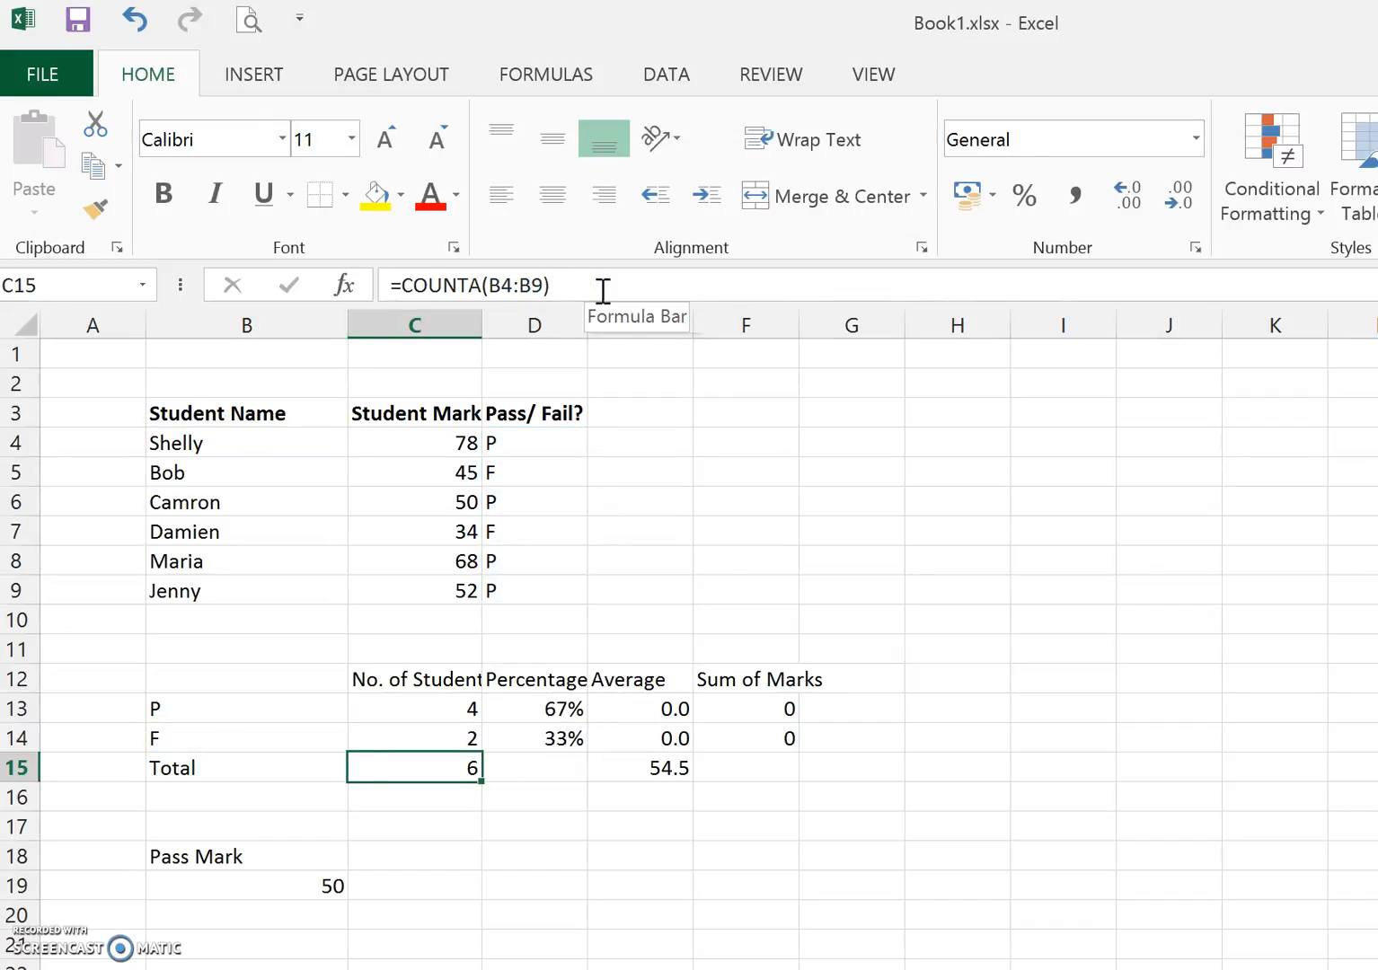
- Check the Percentage and Average formulas in D13 and E13, and replace the "Pass" criterion in F13's SUMIF with B13
key("Right")
key("Up")
key("Up")
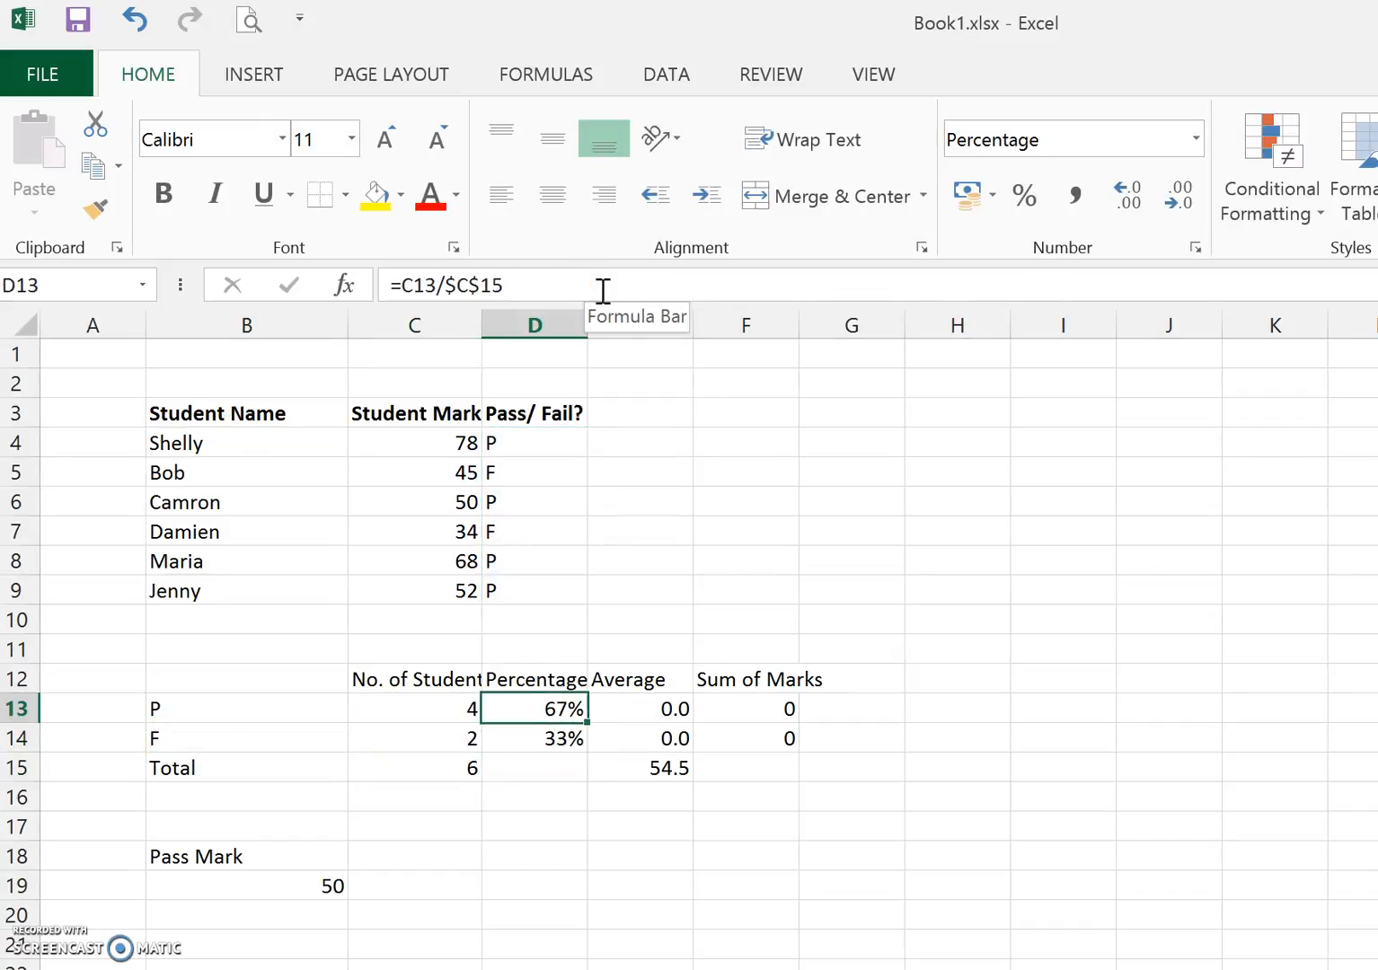
key("Right")
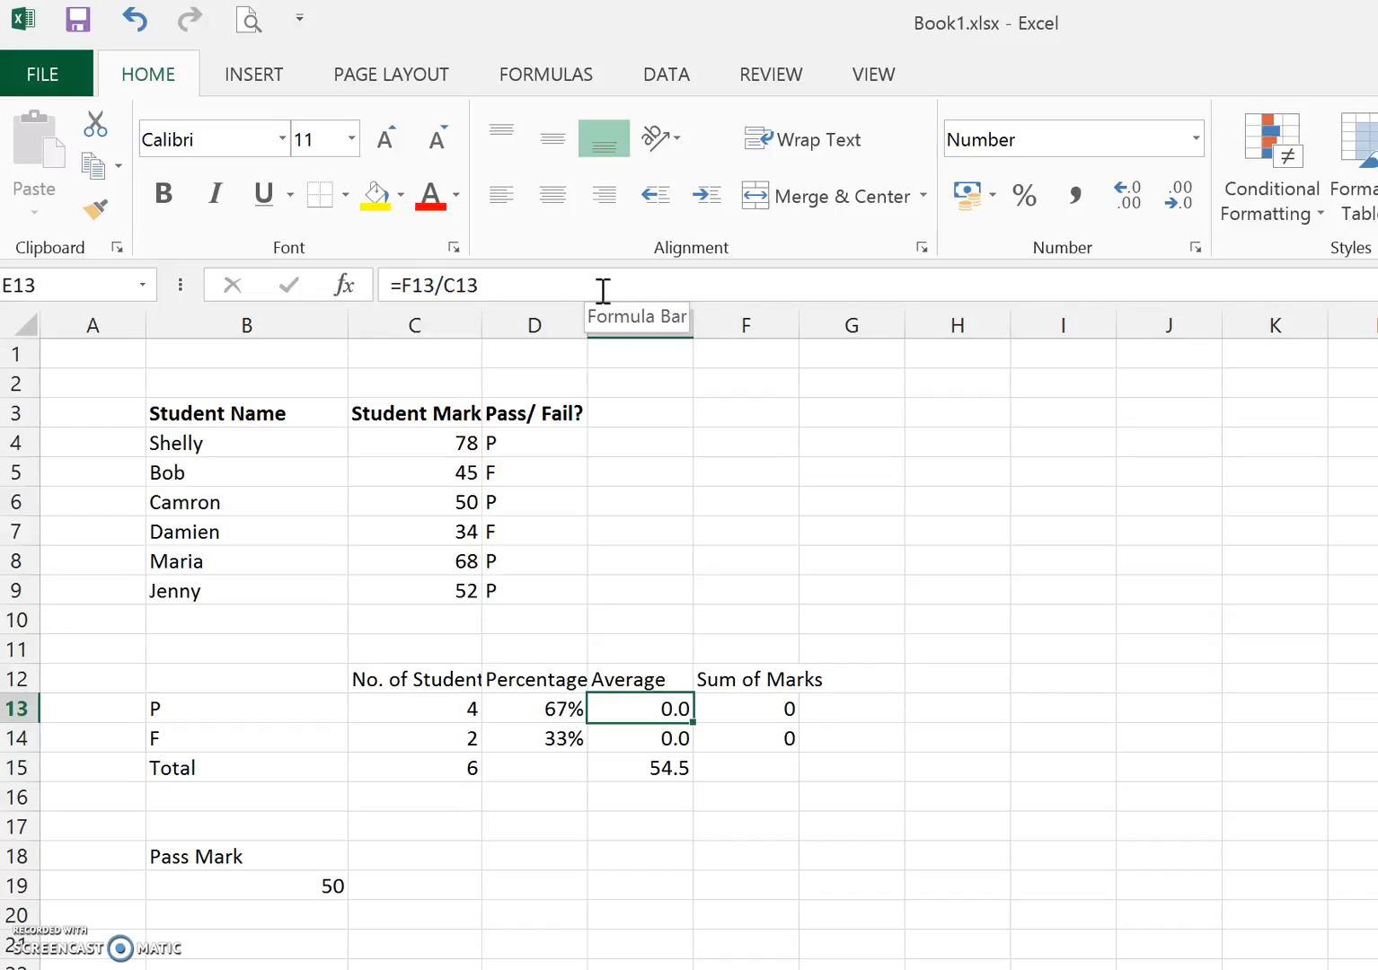
key("Right")
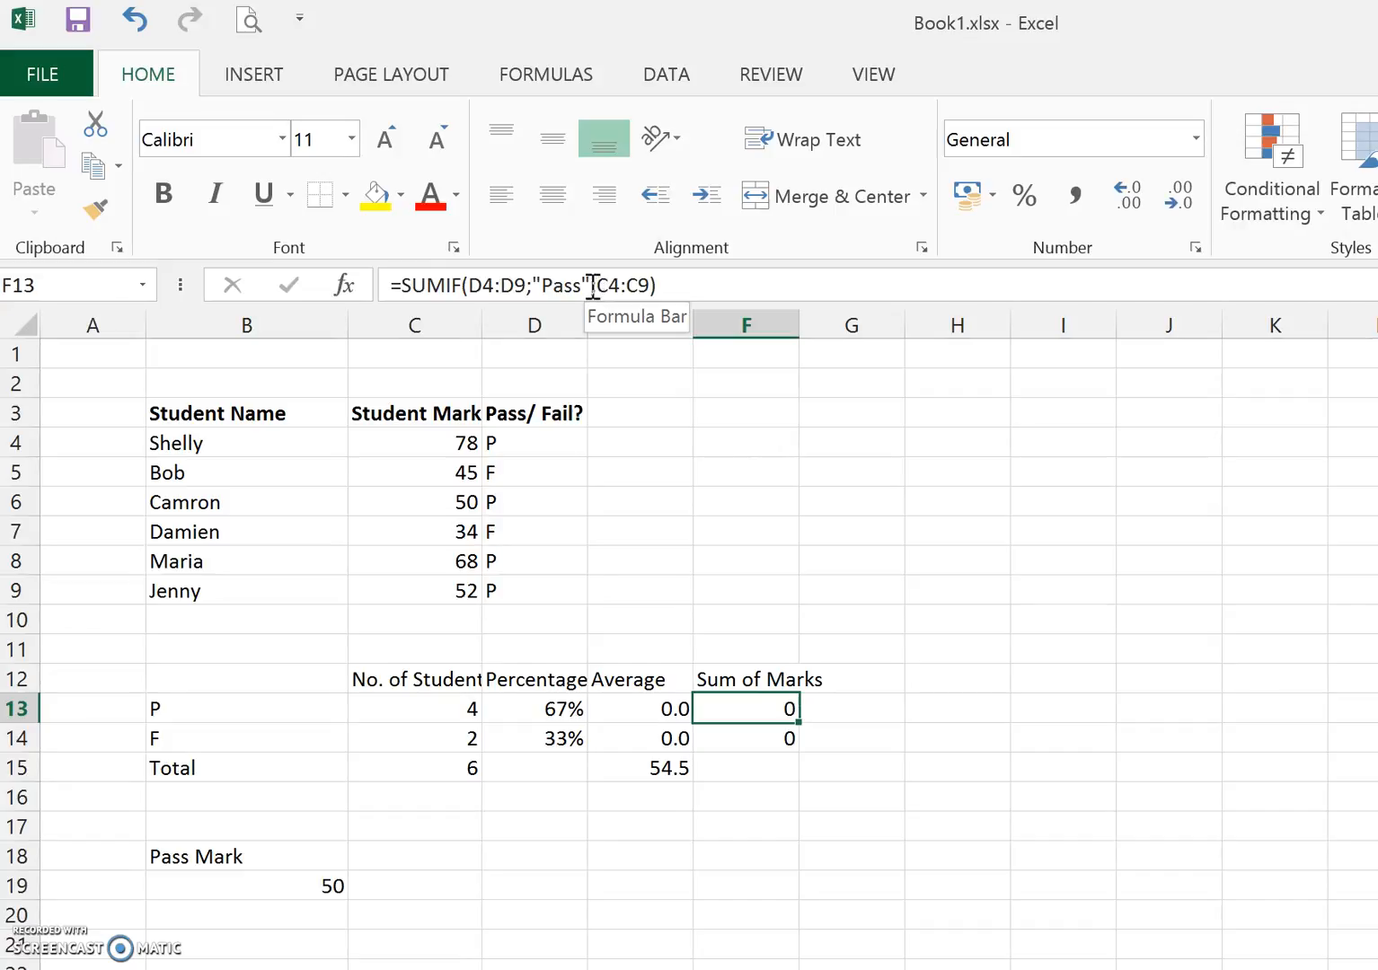
left_click(593, 286)
key("BackSpace")
key("BackSpace")
key("BackSpace")
key("BackSpace")
key("BackSpace")
key("BackSpace")
type("B13")
key("Return")
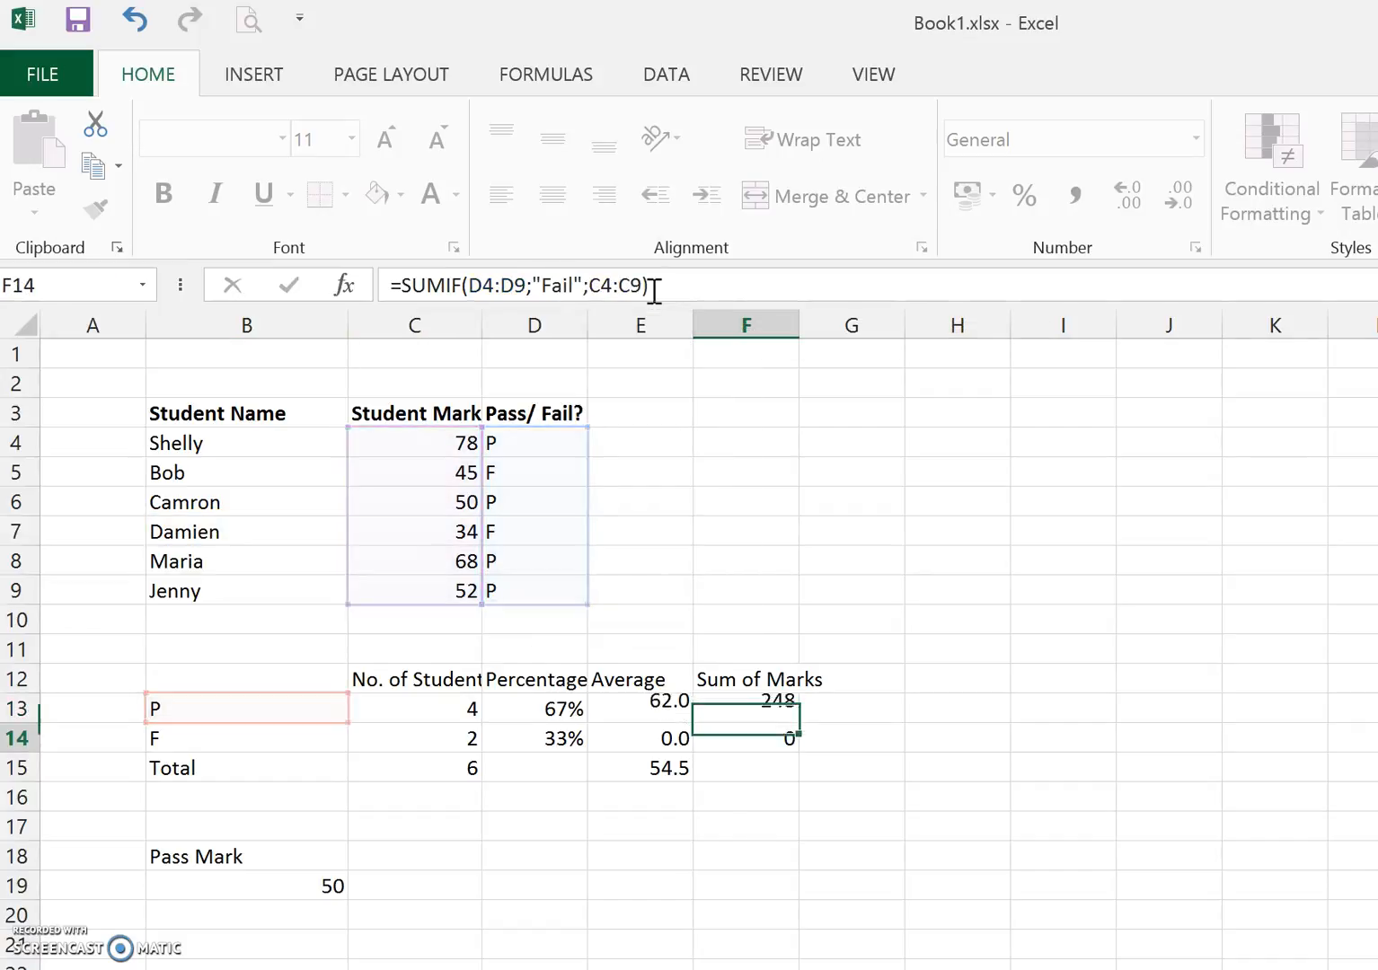
- Replace the "Fail" criterion in F14's SUMIF formula with a reference to B14
left_click(582, 286)
key("BackSpace")
key("BackSpace")
key("BackSpace")
key("BackSpace")
key("BackSpace")
key("BackSpace")
type("B14")
key("Return")
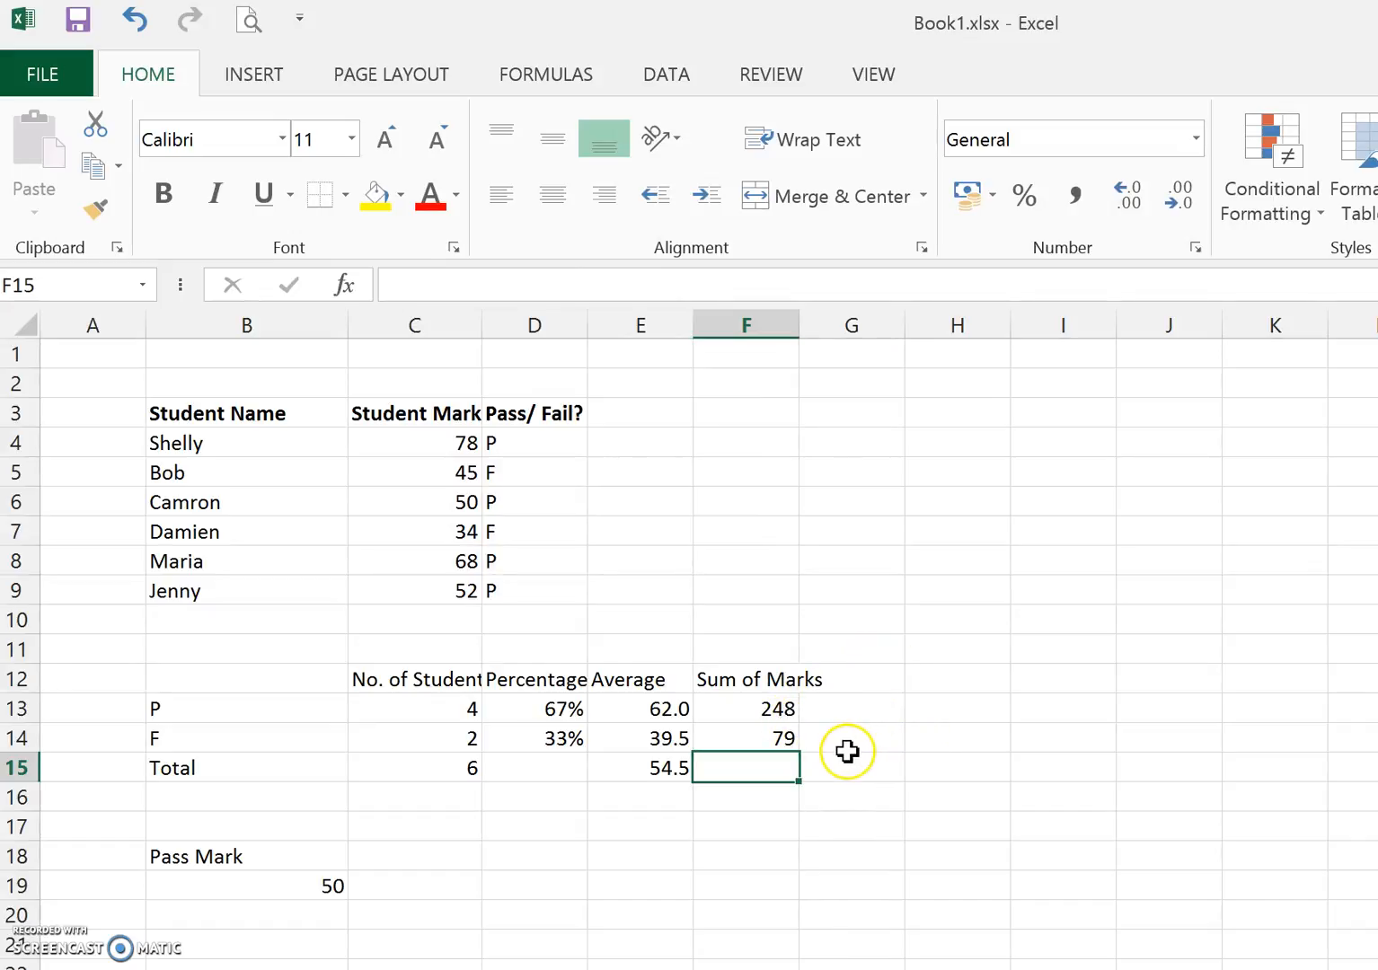
- Test the linked formulas by trying pass marks of 45 and 70 in B19
left_click(317, 884)
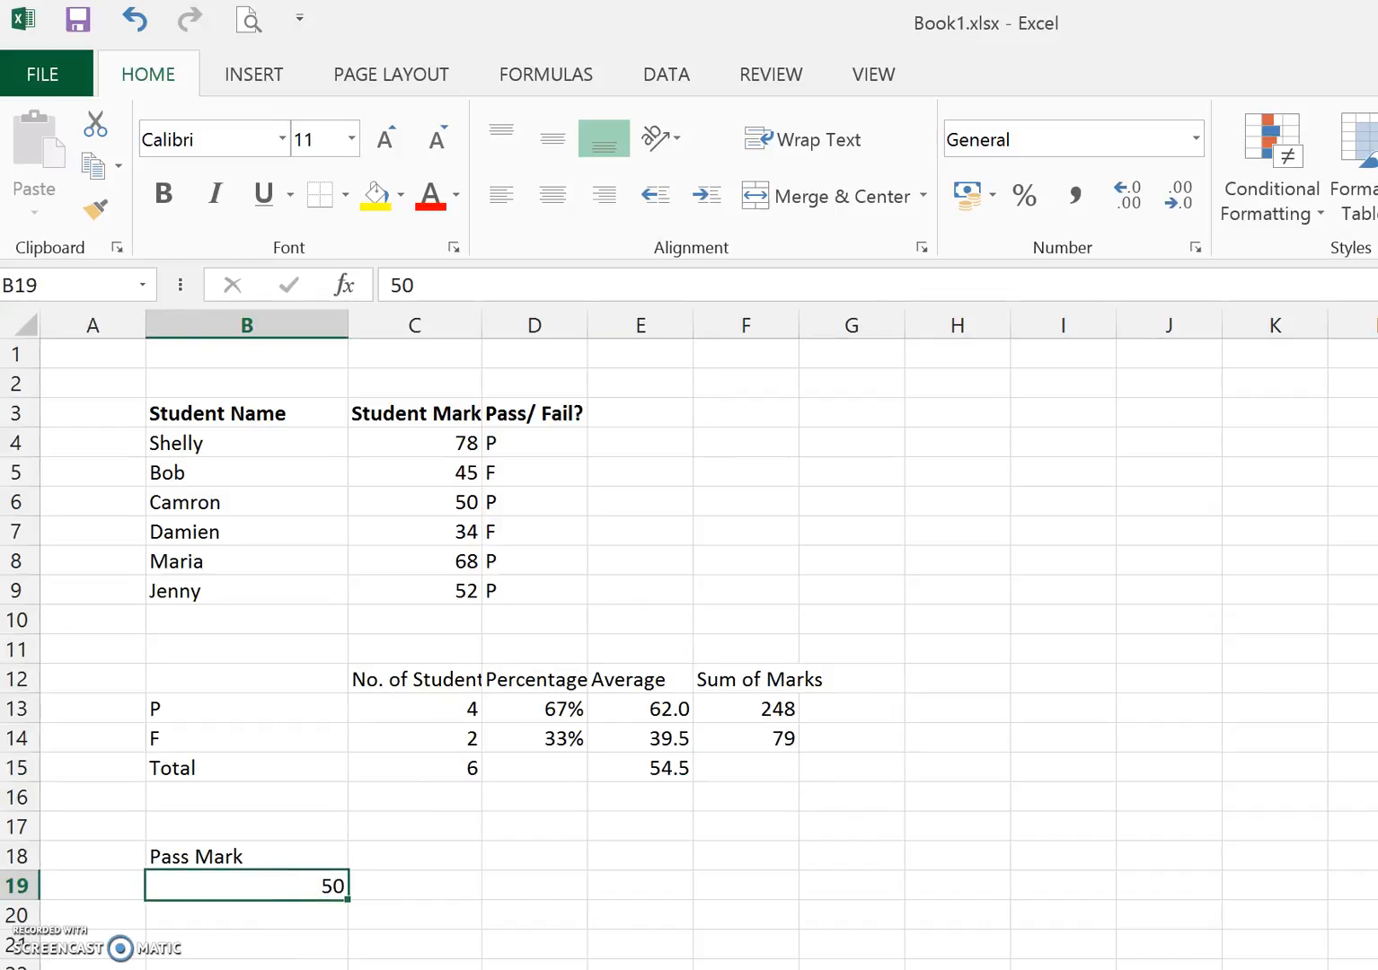
type("45")
key("Return")
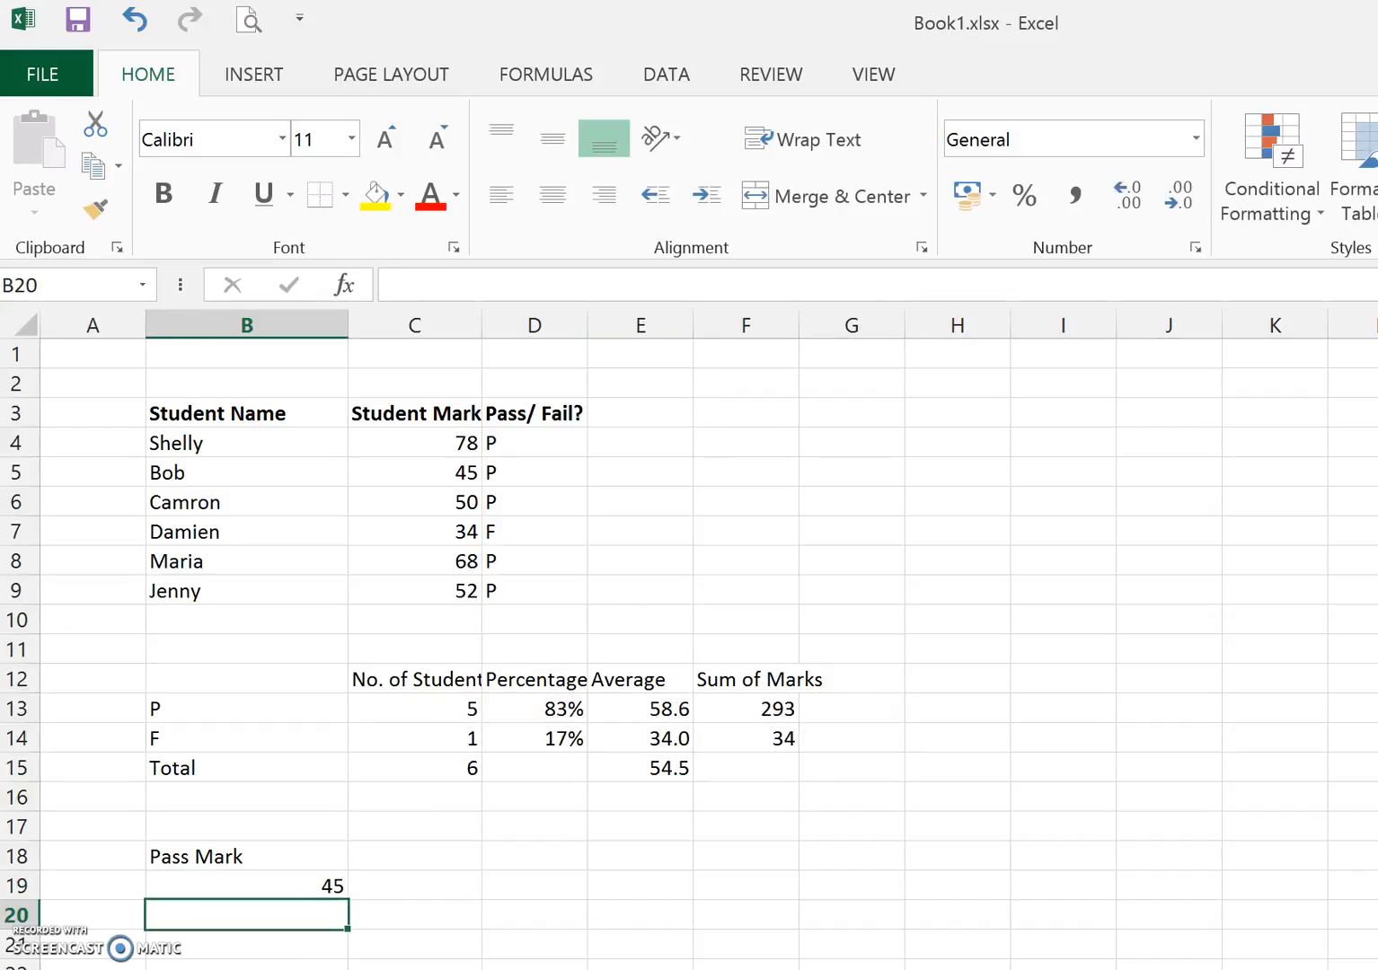
left_click(285, 886)
type("70")
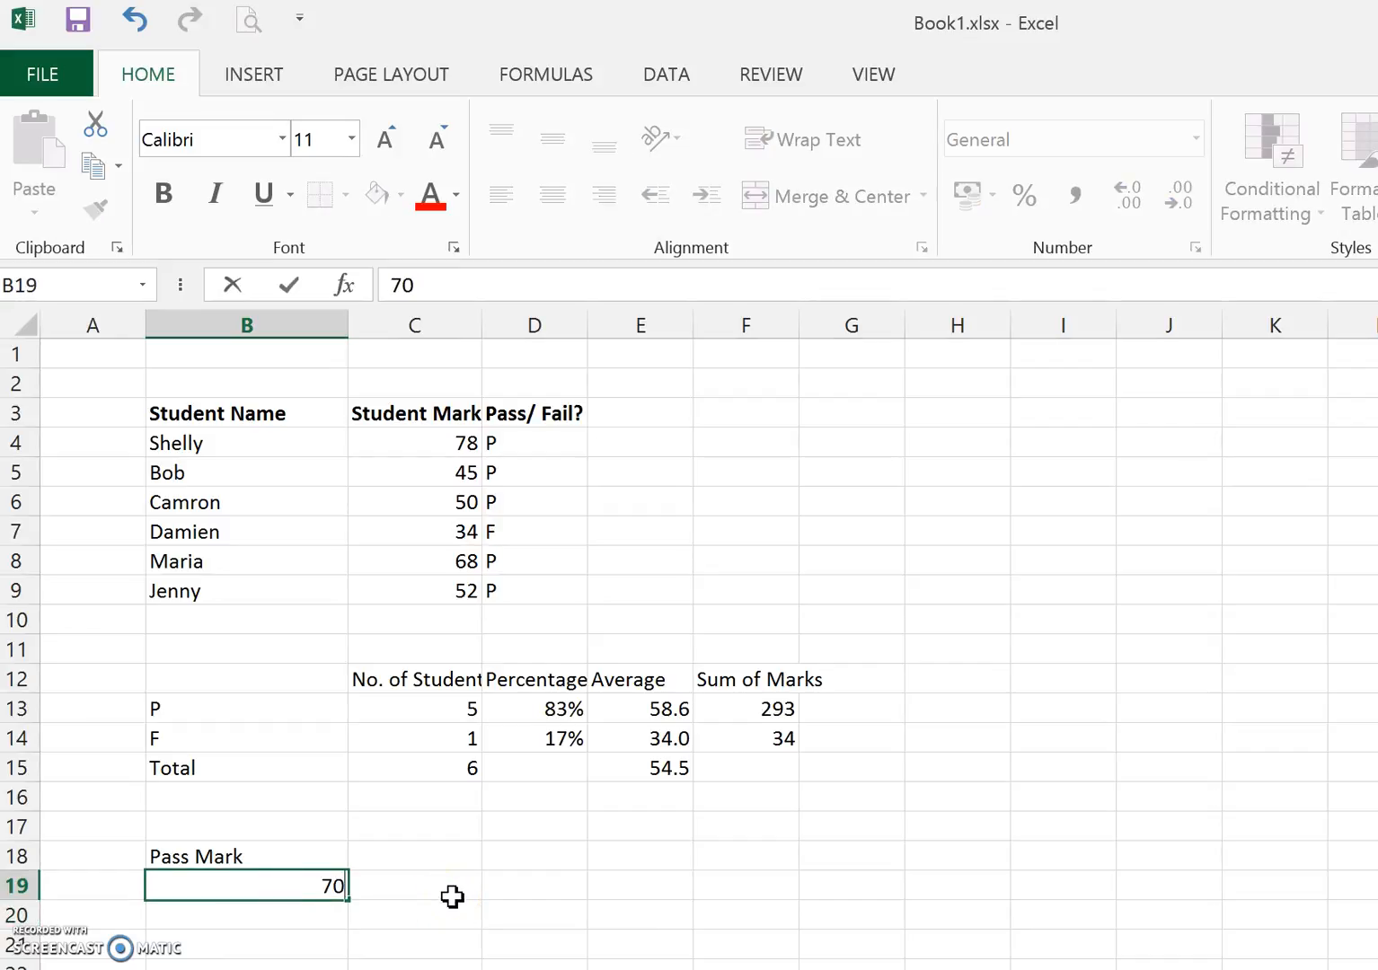
key("Return")
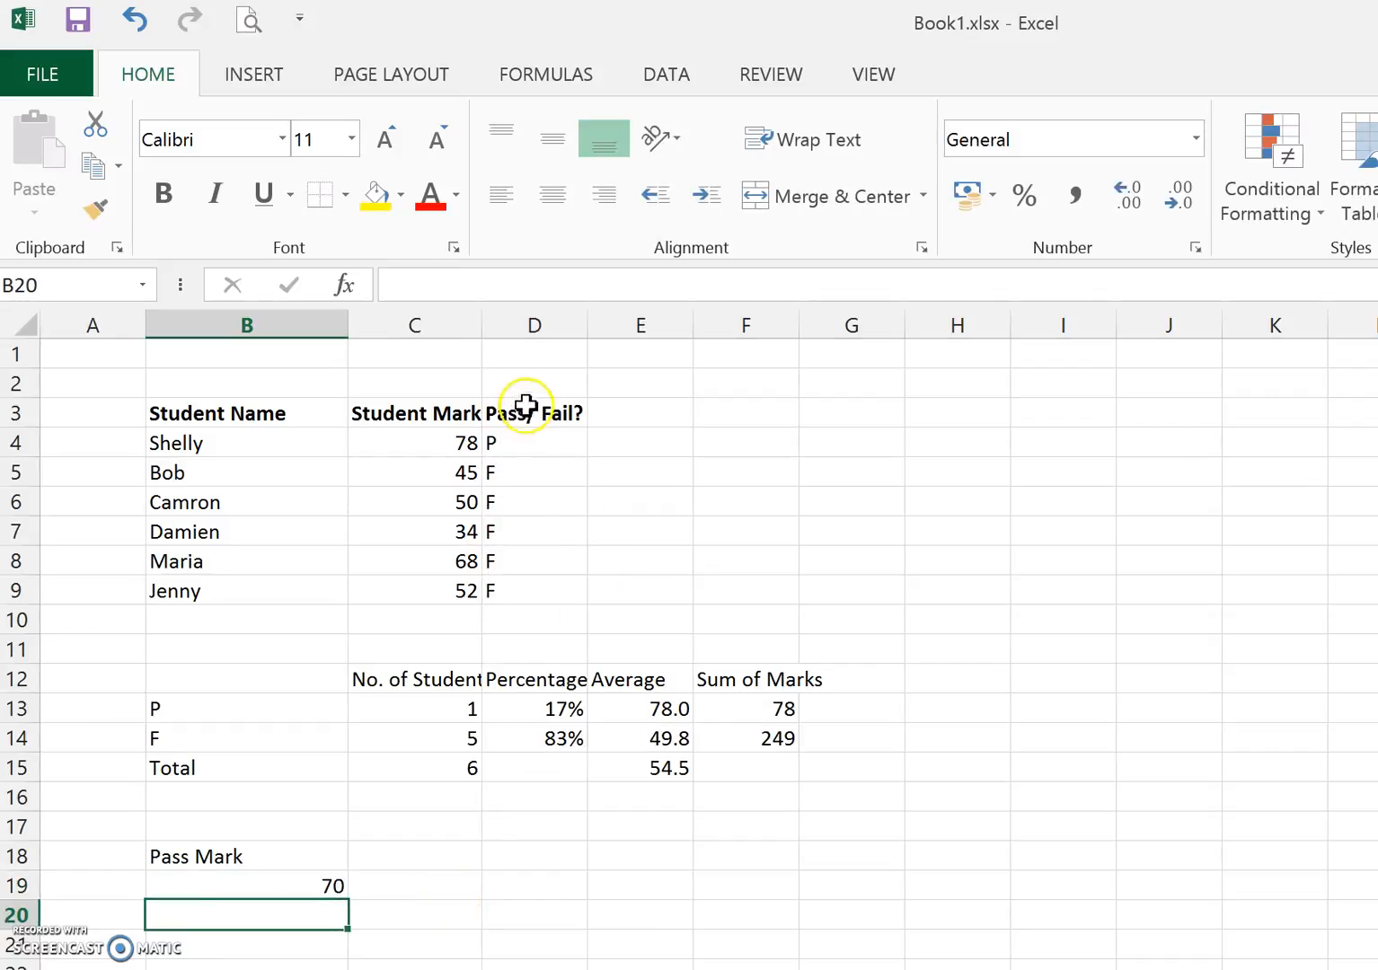
- Change the summary table's pass label in B13 to Yay! and the fail label in B14 to Awww..
left_click(189, 703)
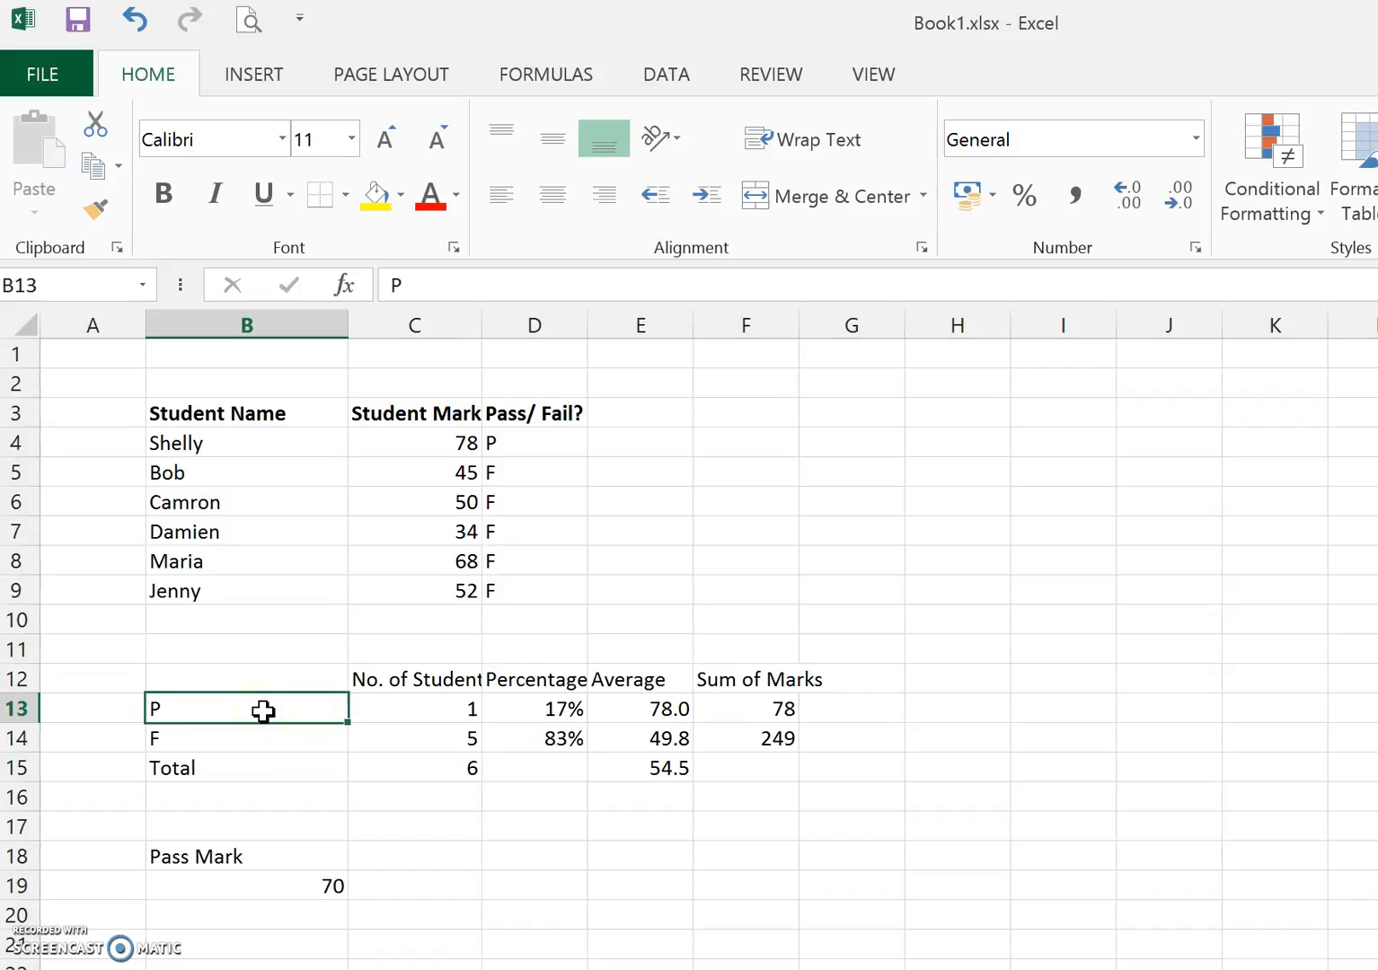
type("Yay!")
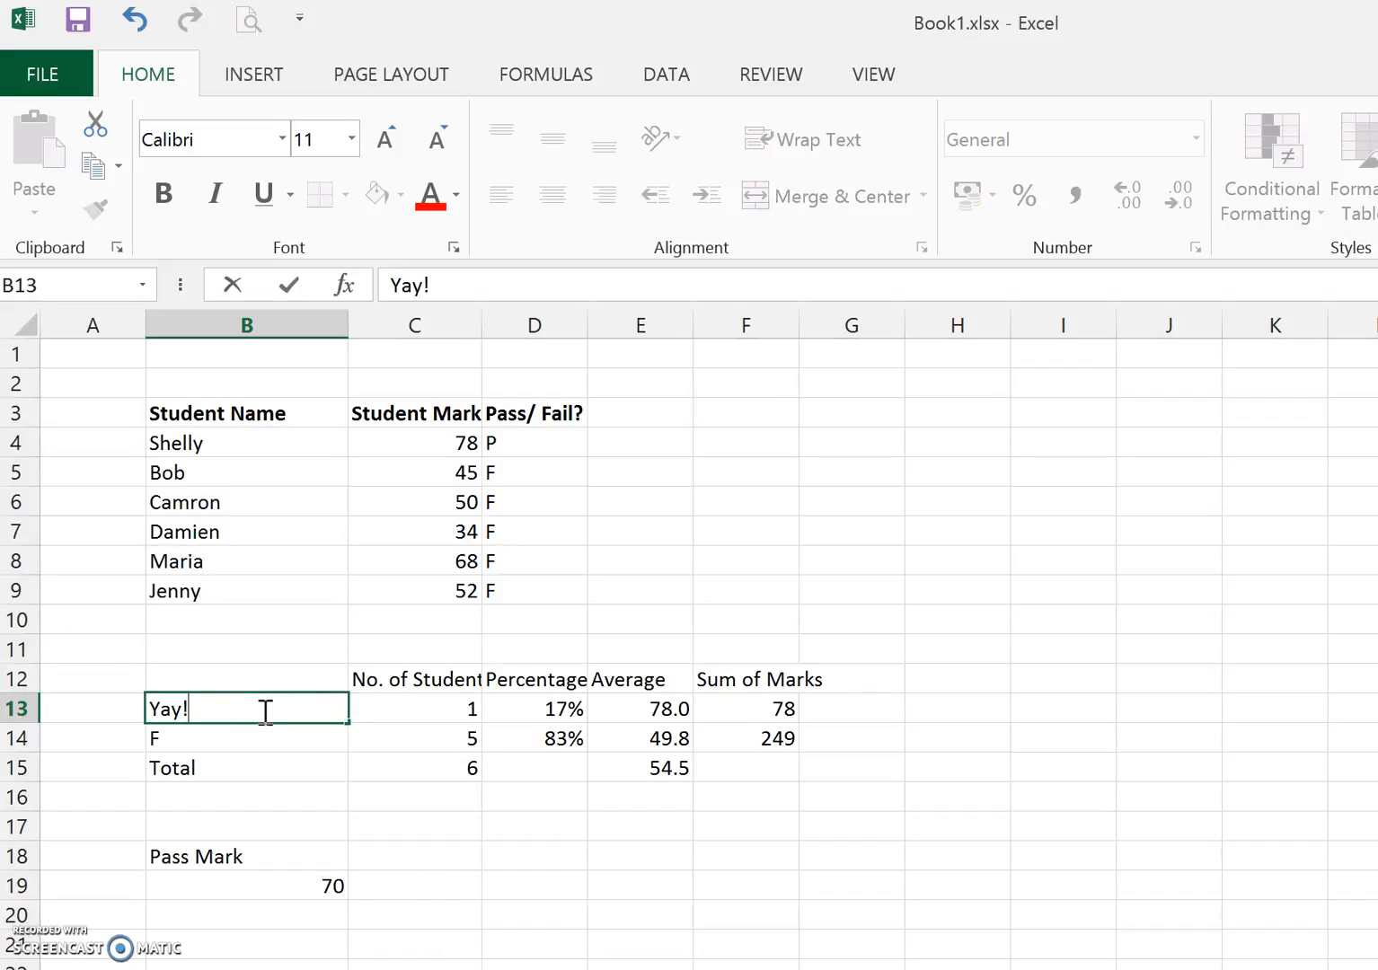
key("Return")
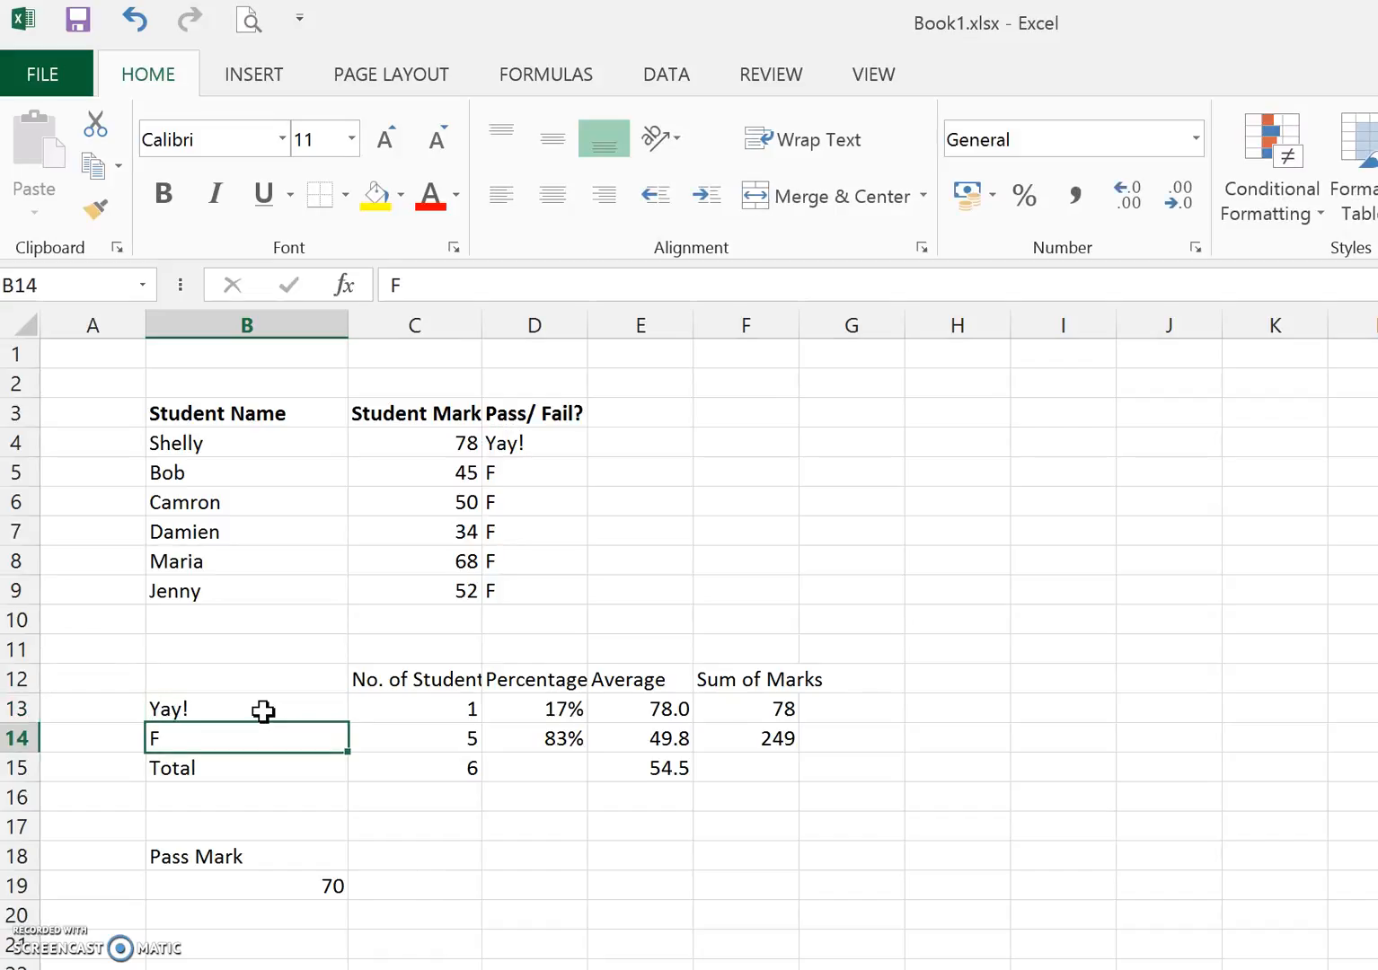
type("Awww...")
key("Return")
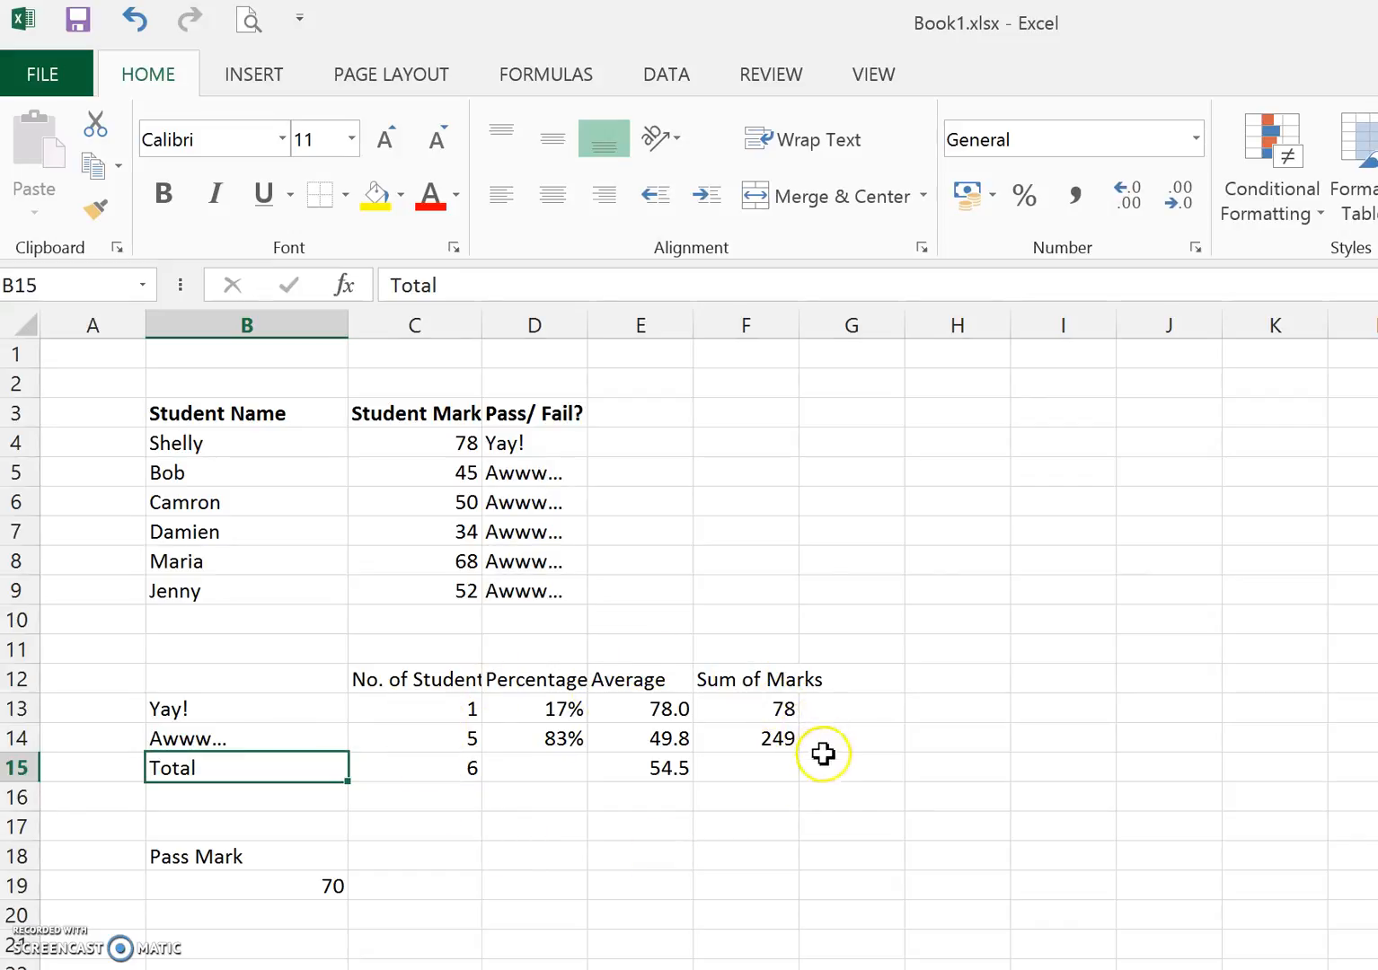
- Check the COUNTIF formula in C13 and set the pass mark in B19 to 45
left_click(465, 705)
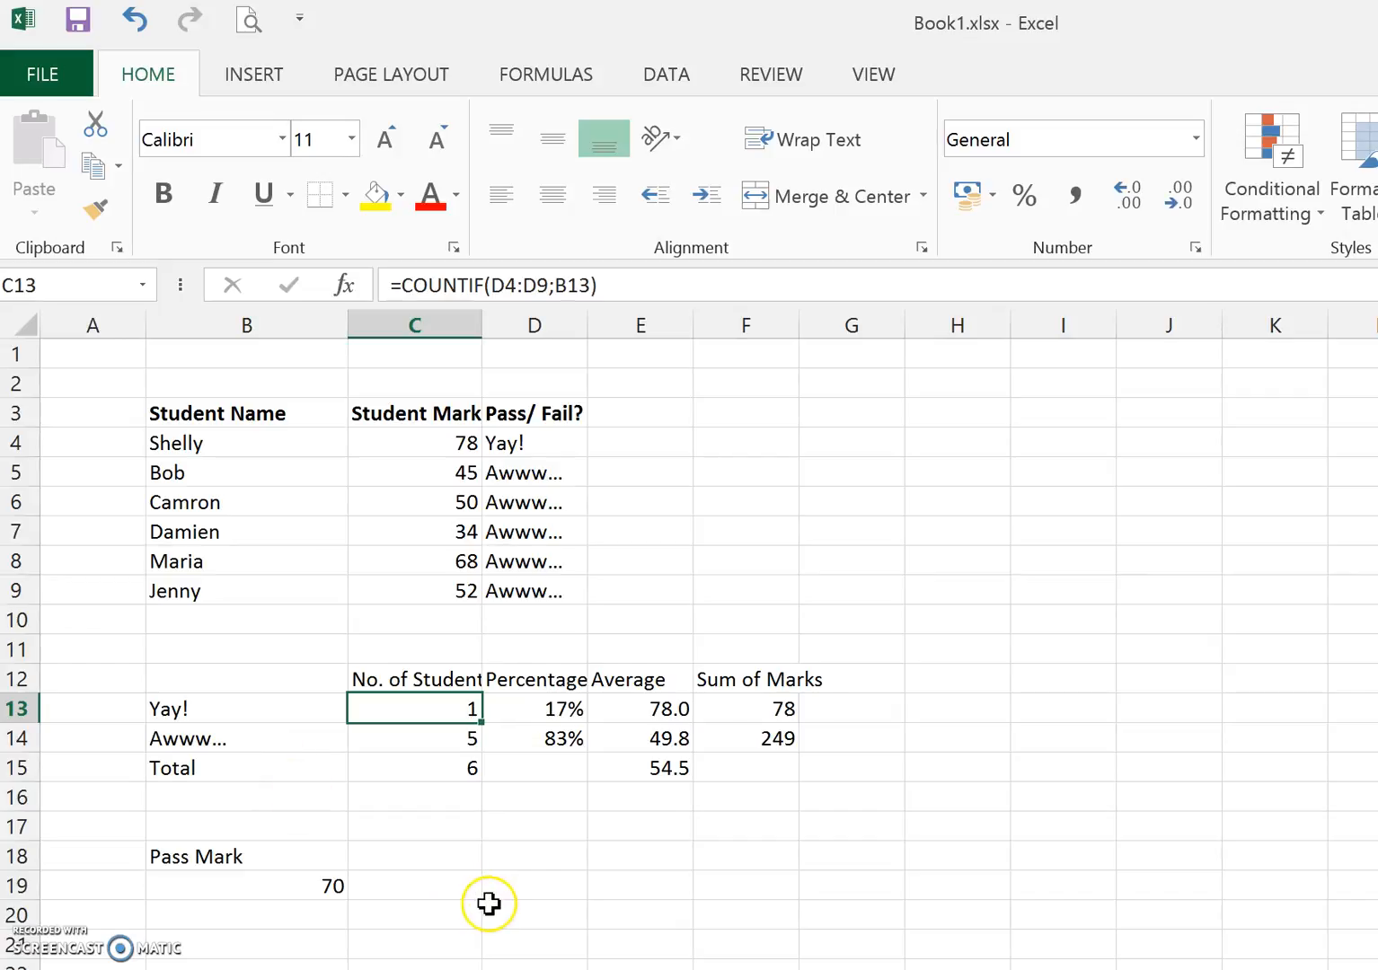
left_click(312, 885)
type("45")
key("Return")
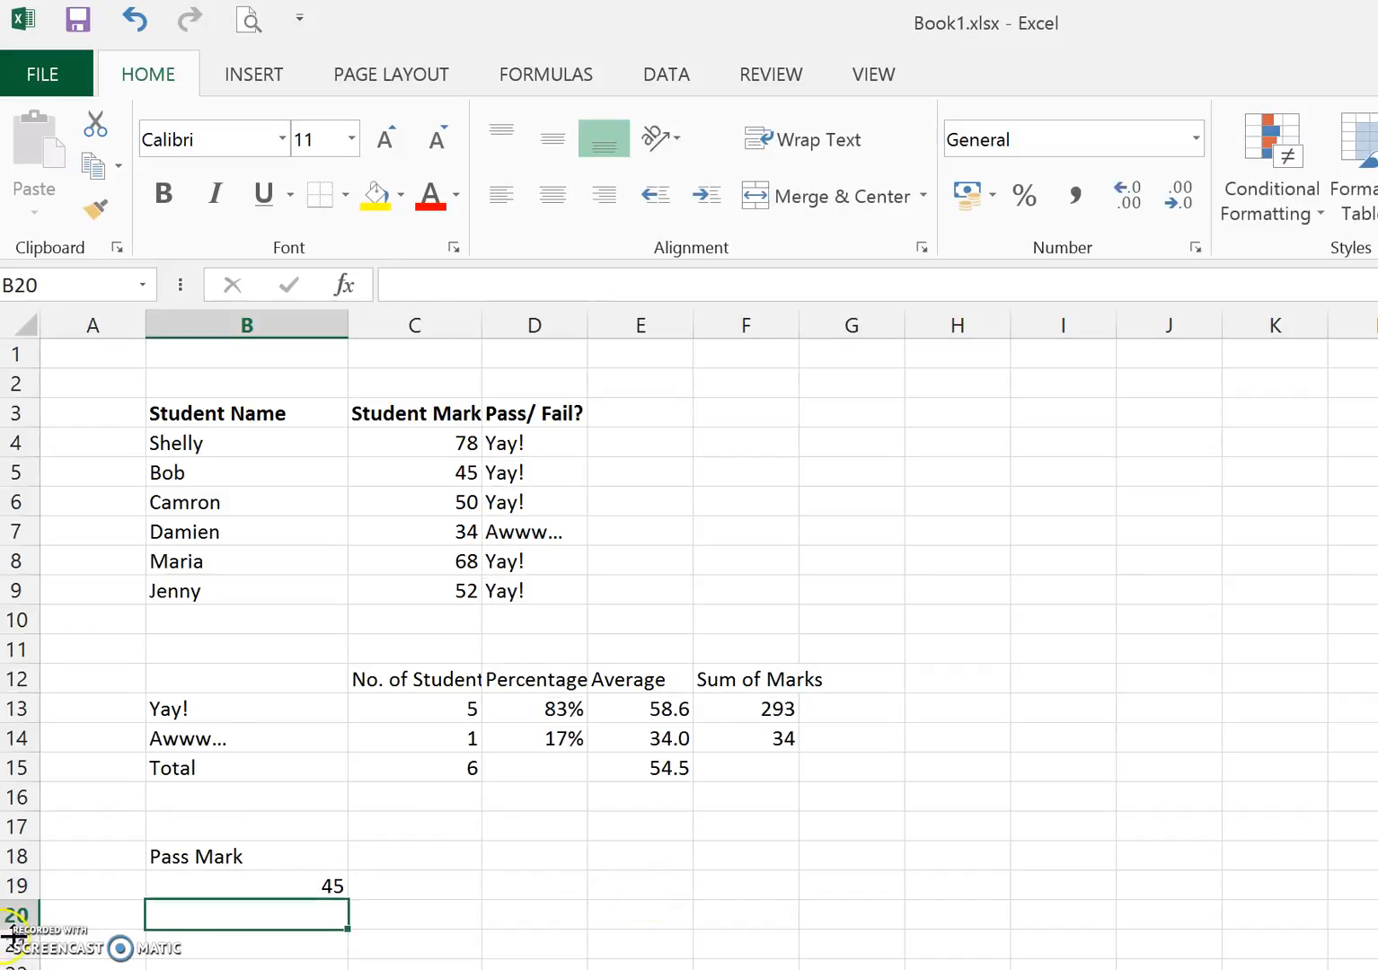